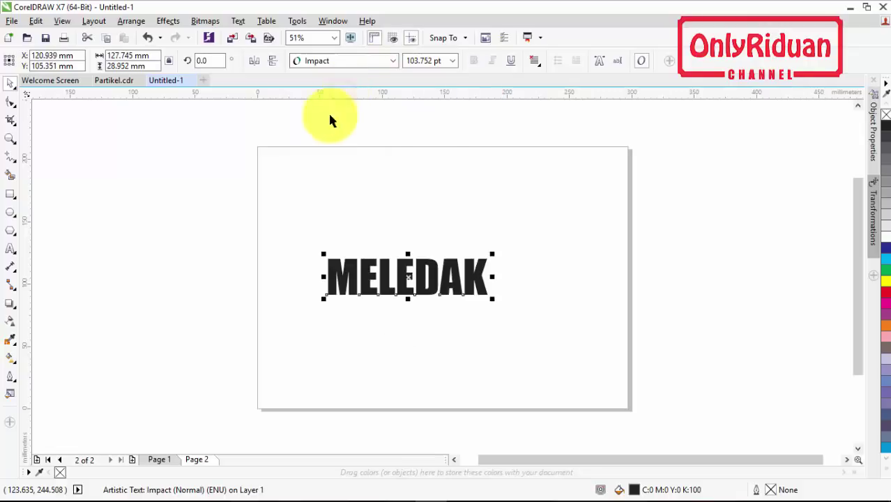
# Enlarge the MELEDAK text proportionally to about 207 mm wide and move it near the middle of the page.
pyautogui.press('F10')
pyautogui.moveTo(493, 300); pyautogui.dragTo(583, 352)
pyautogui.press('space')
pyautogui.moveTo(455, 286); pyautogui.dragTo(423, 271)
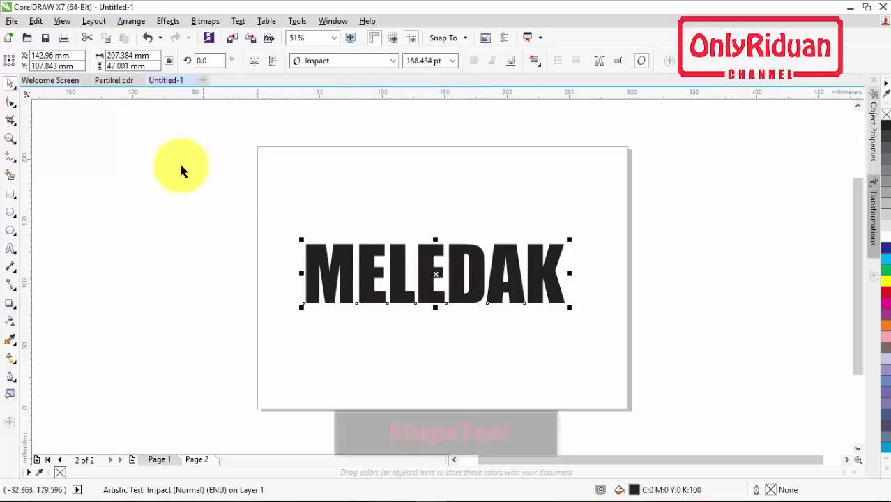
# Widen the letter spacing of the MELEDAK text with the Shape tool until the text is about 228 mm wide.
pyautogui.click(12, 104)
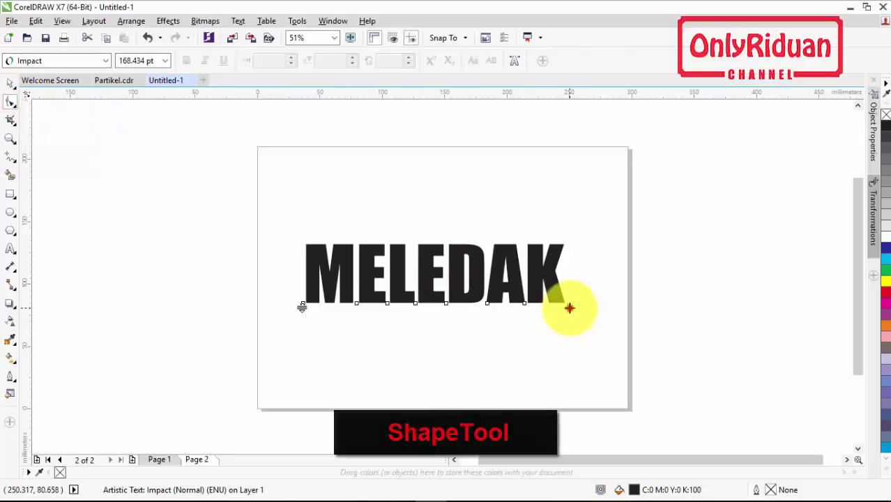
pyautogui.moveTo(570, 308); pyautogui.dragTo(591, 310)
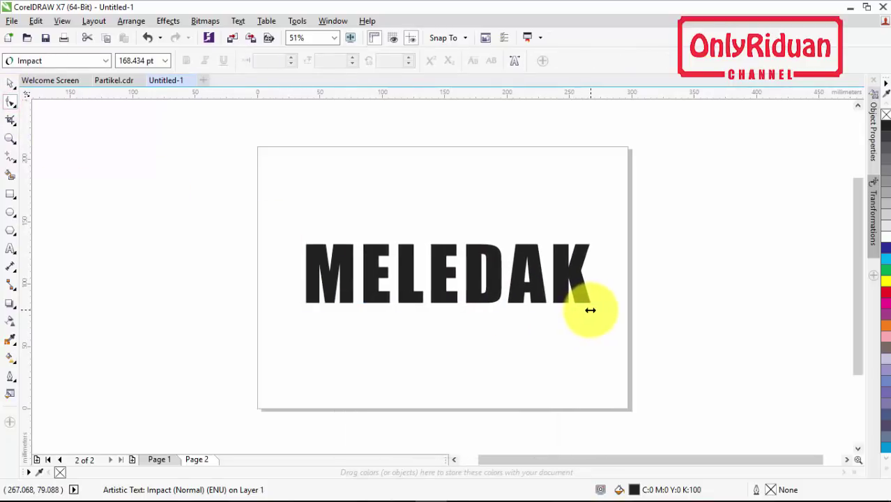
pyautogui.click(11, 82)
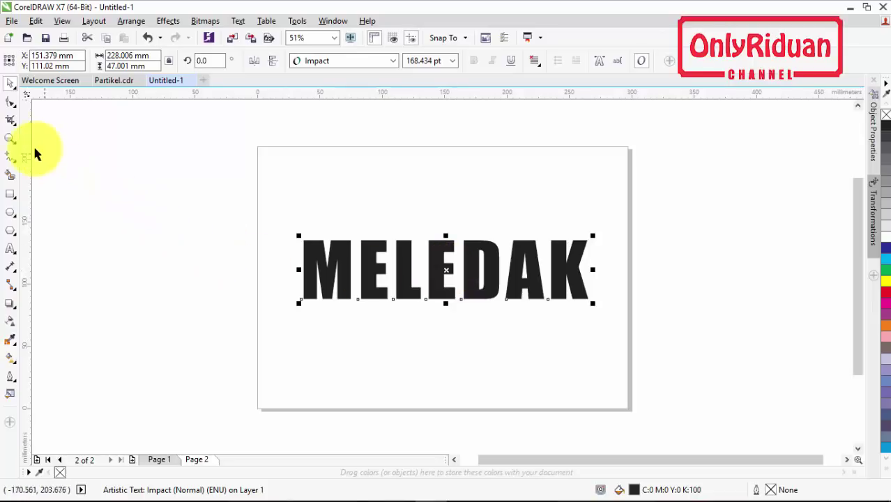
# Draw a closed freehand curve about 242 by 81 mm around MELEDAK, with a jagged line along the letters' upper, right and lower edges.
pyautogui.click(11, 138)
pyautogui.moveTo(285, 230); pyautogui.dragTo(596, 313)
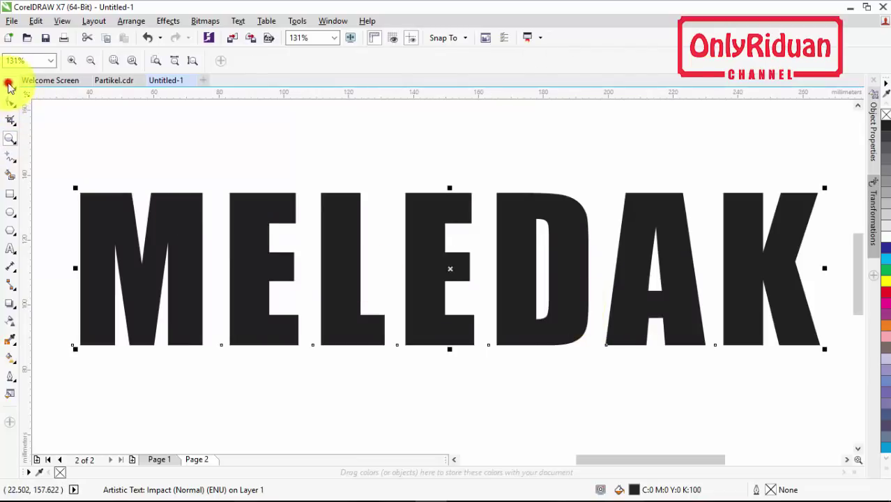
pyautogui.click(9, 84)
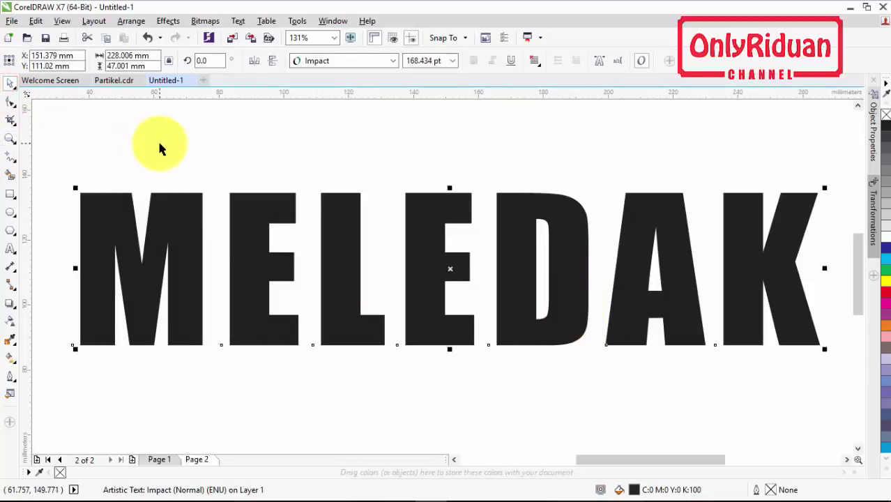
pyautogui.click(11, 161)
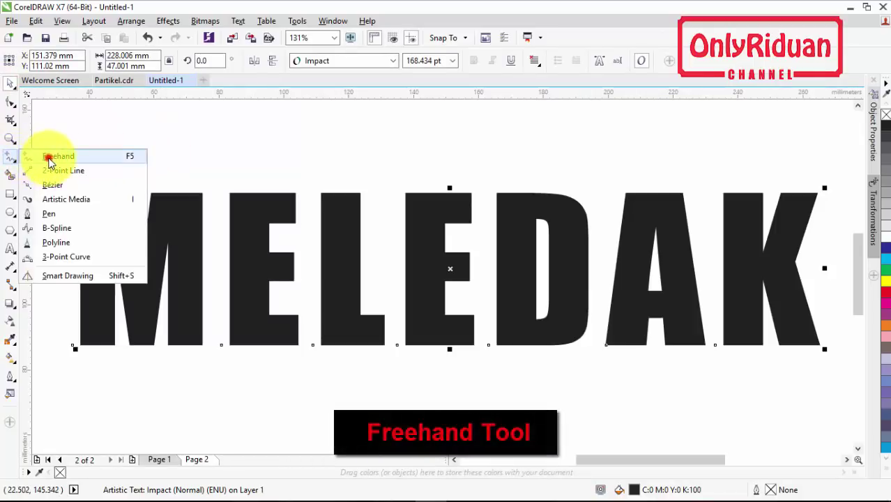
pyautogui.click(48, 157)
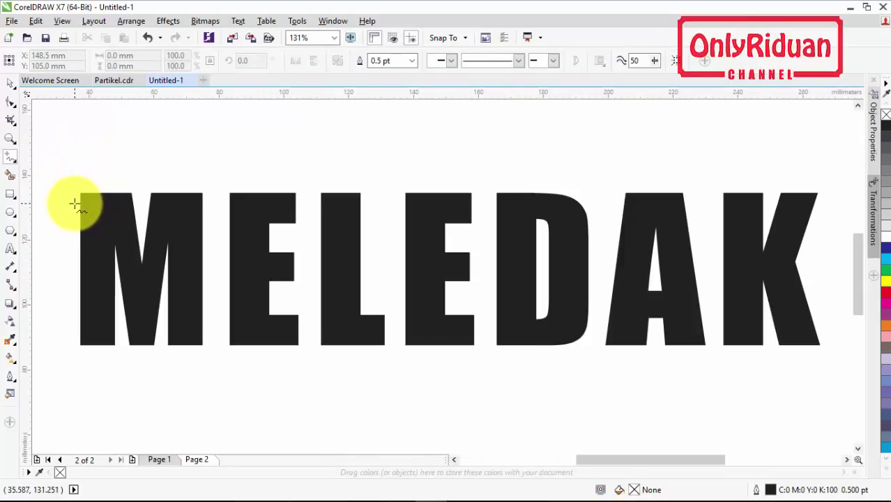
pyautogui.moveTo(74, 203)
pyautogui.mouseDown()
pyautogui.moveTo(101, 200)
pyautogui.moveTo(116, 189)
pyautogui.moveTo(154, 202)
pyautogui.moveTo(165, 186)
pyautogui.moveTo(185, 204)
pyautogui.moveTo(194, 190)
pyautogui.moveTo(204, 202)
pyautogui.moveTo(233, 201)
pyautogui.moveTo(243, 188)
pyautogui.moveTo(252, 199)
pyautogui.moveTo(263, 190)
pyautogui.moveTo(302, 199)
pyautogui.moveTo(319, 183)
pyautogui.moveTo(325, 195)
pyautogui.moveTo(359, 200)
pyautogui.moveTo(477, 192)
pyautogui.moveTo(492, 201)
pyautogui.moveTo(575, 186)
pyautogui.moveTo(634, 199)
pyautogui.moveTo(695, 190)
pyautogui.moveTo(824, 201)
pyautogui.moveTo(805, 214)
pyautogui.moveTo(791, 246)
pyautogui.moveTo(815, 197)
pyautogui.moveTo(791, 265)
pyautogui.moveTo(813, 337)
pyautogui.moveTo(786, 339)
pyautogui.moveTo(788, 349)
pyautogui.moveTo(499, 346)
pyautogui.moveTo(414, 335)
pyautogui.moveTo(391, 348)
pyautogui.moveTo(77, 340)
pyautogui.moveTo(74, 365)
pyautogui.moveTo(261, 395)
pyautogui.moveTo(810, 389)
pyautogui.moveTo(844, 338)
pyautogui.moveTo(845, 223)
pyautogui.moveTo(806, 143)
pyautogui.moveTo(378, 135)
pyautogui.moveTo(135, 143)
pyautogui.moveTo(74, 175)
pyautogui.moveTo(74, 205)
pyautogui.mouseUp()
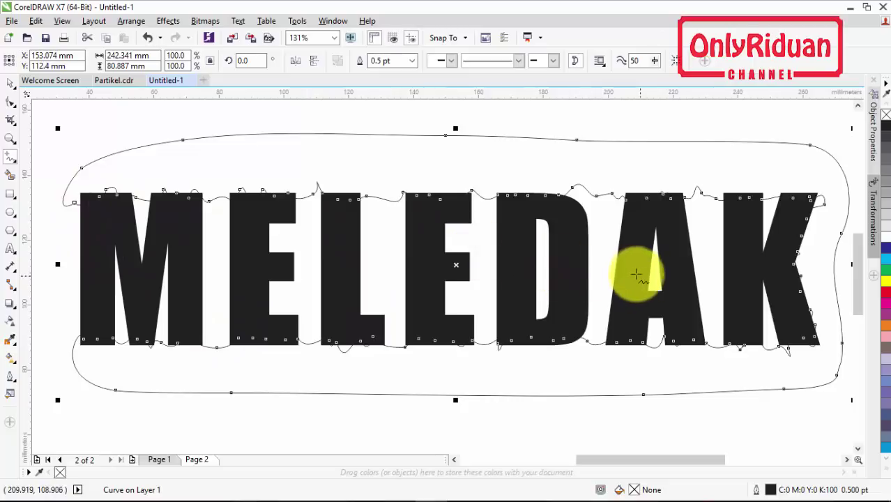
# Fill the freehand curve with yellow as a test and undo the fill.
pyautogui.click(886, 284)
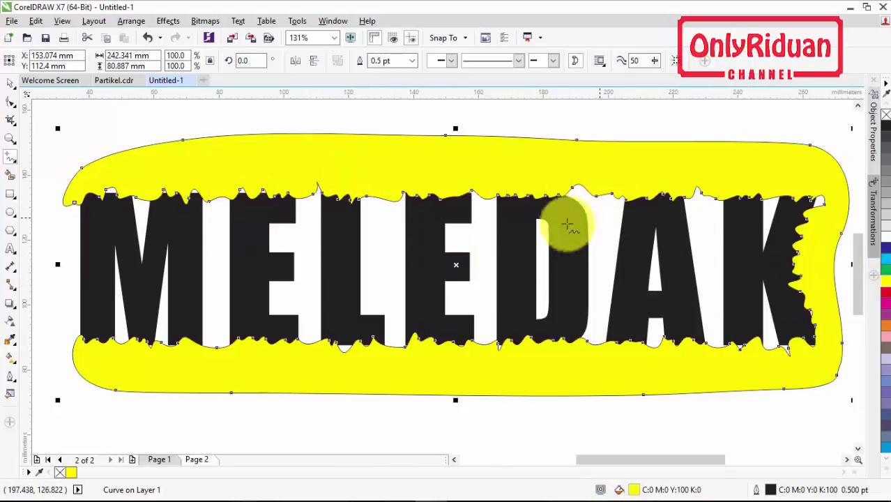
pyautogui.hotkey('ctrl', 'z')
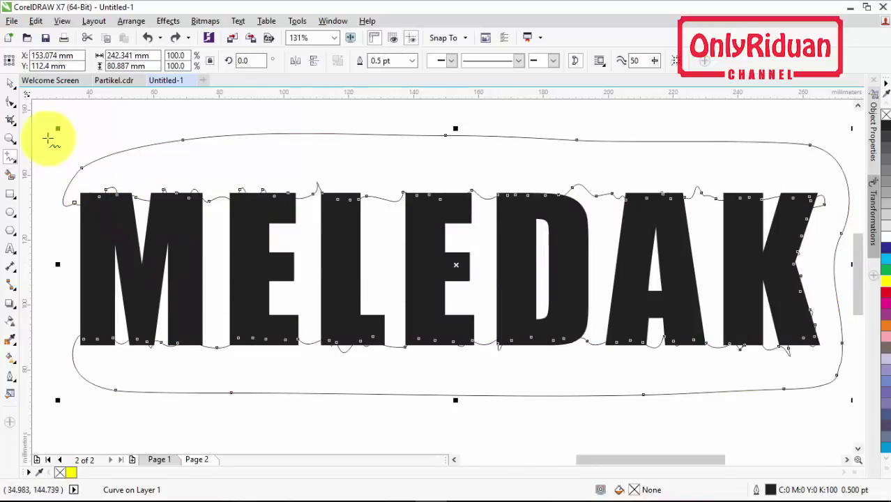
# Trim the MELEDAK text with the large freehand curve to give the letters ragged edges.
pyautogui.click(10, 82)
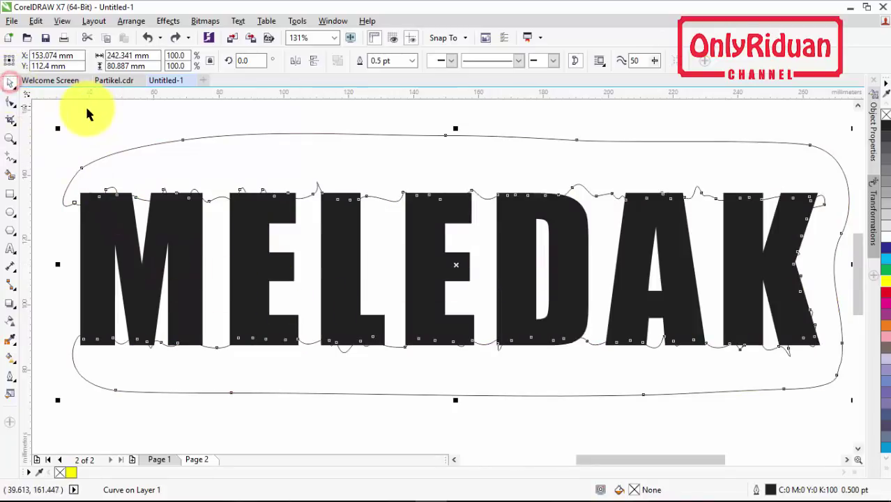
pyautogui.click(87, 111)
pyautogui.click(201, 148)
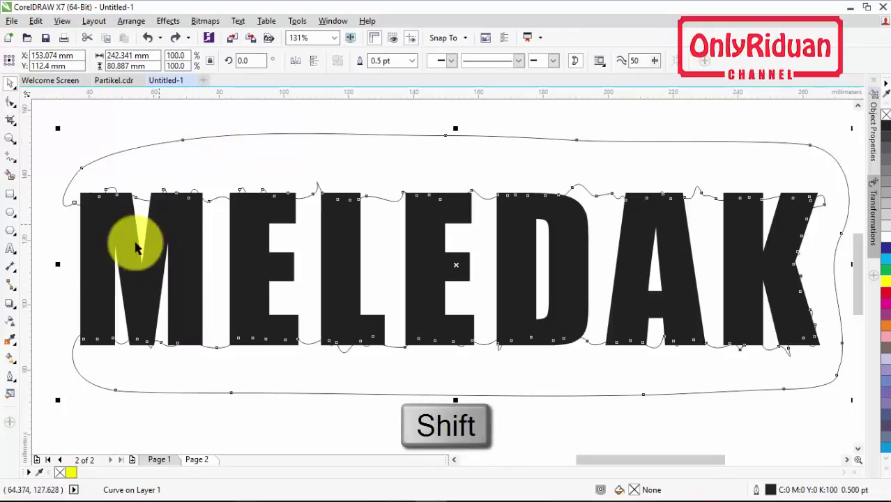
pyautogui.keyDown('shift'); pyautogui.click(93, 255); pyautogui.keyUp('shift')
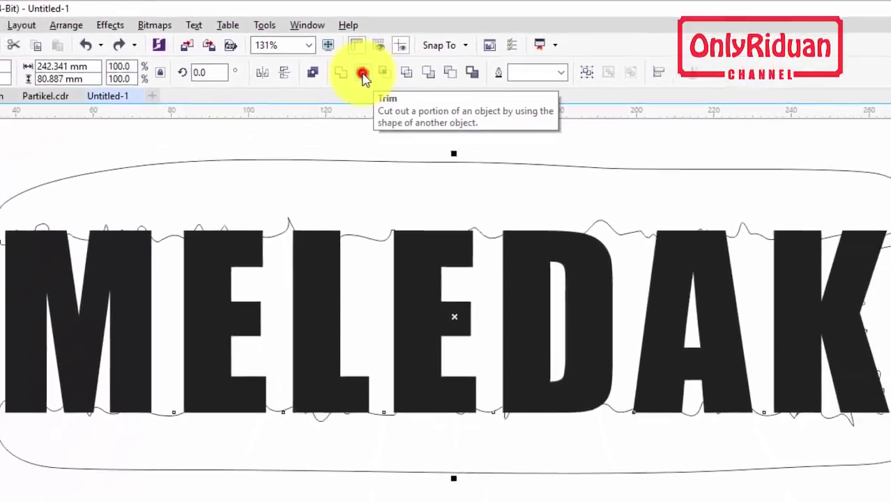
pyautogui.click(335, 97)
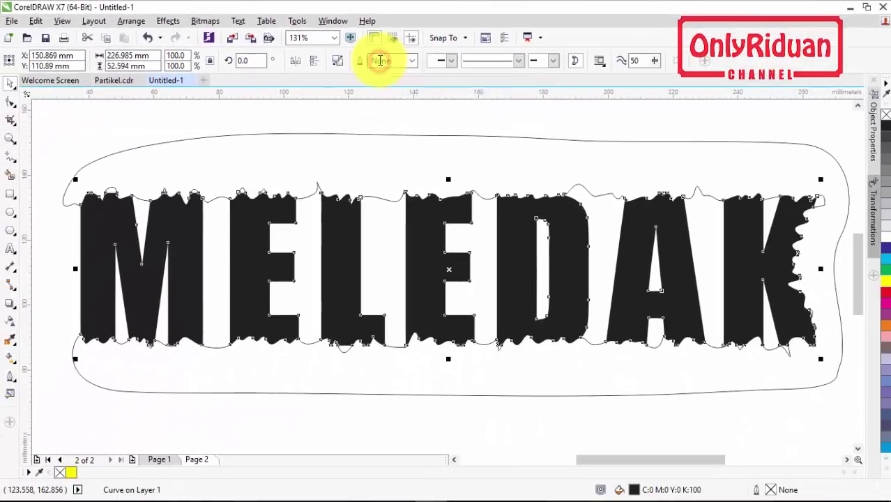
# Move the large freehand curve off the trimmed letters and delete it.
pyautogui.click(144, 161)
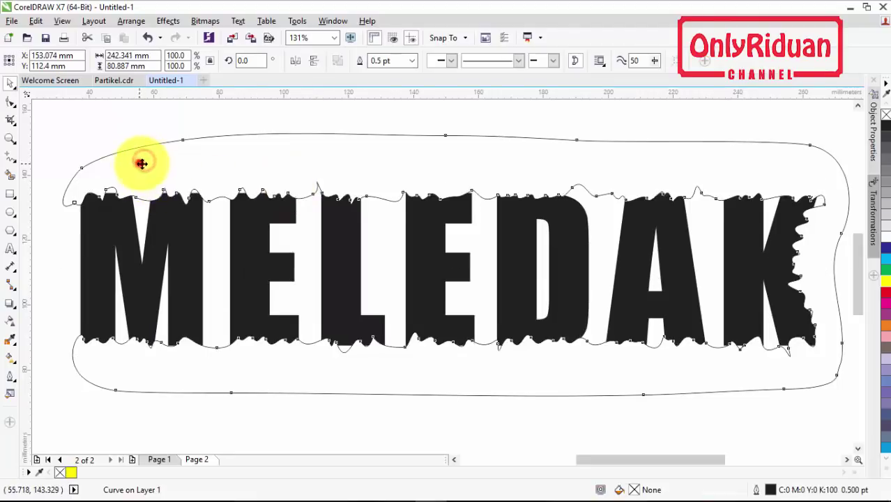
pyautogui.moveTo(142, 163); pyautogui.dragTo(283, 256)
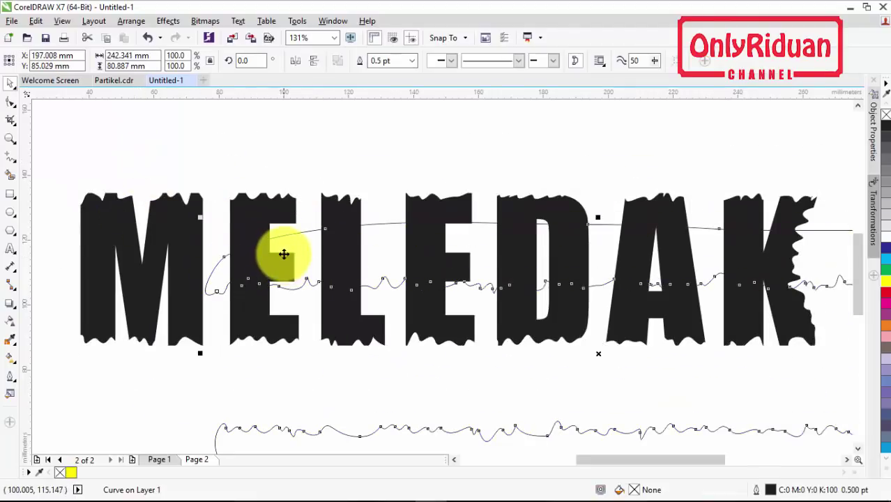
pyautogui.press('Delete')
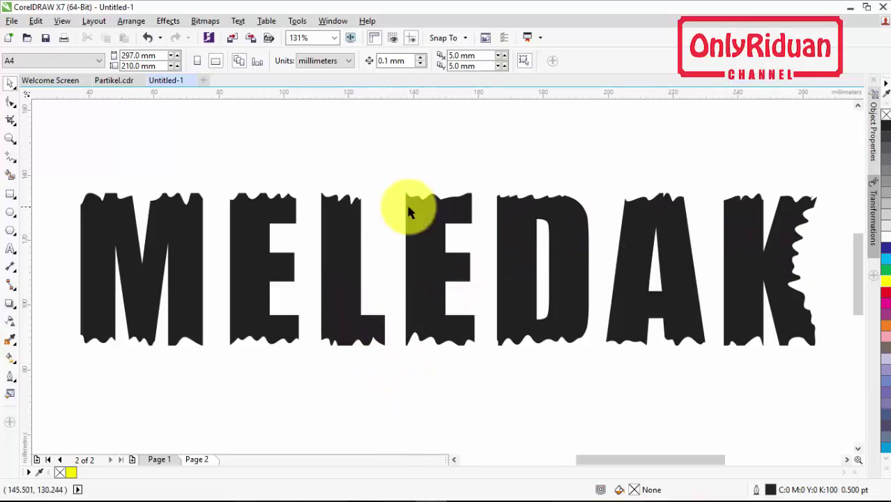
pyautogui.hotkey('ctrl', 'z')
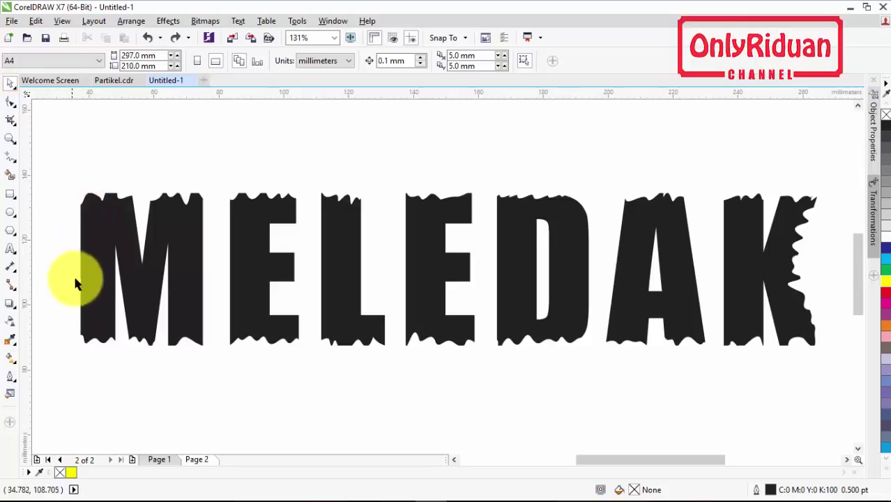
# Draw a closed freehand curve about 13 by 41 mm with a wavy side overlapping the left edge of the letter M.
pyautogui.click(10, 159)
pyautogui.click(72, 203)
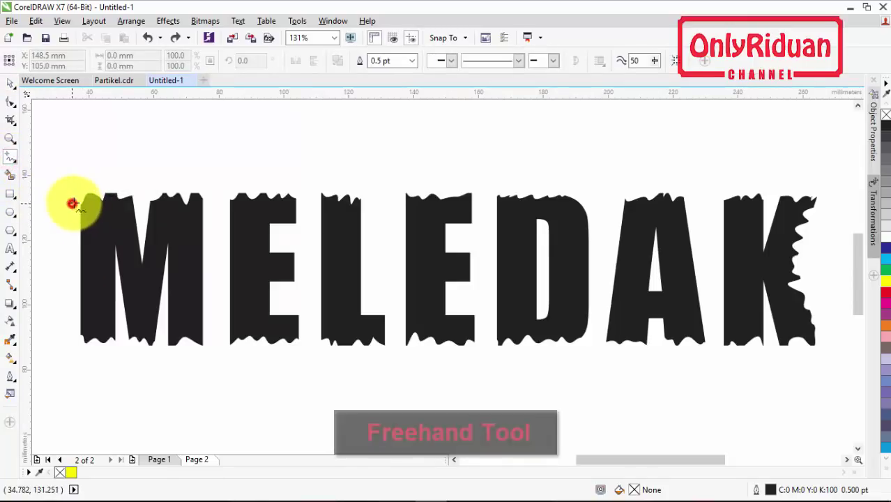
pyautogui.moveTo(85, 224)
pyautogui.mouseDown()
pyautogui.moveTo(83, 333)
pyautogui.moveTo(51, 315)
pyautogui.moveTo(66, 200)
pyautogui.mouseUp()
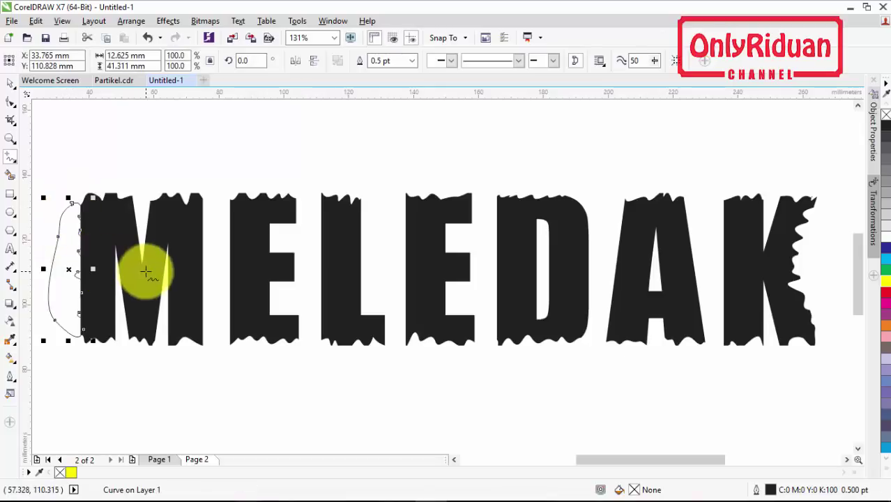
# Trim the lettering with the small freehand curve beside the M and delete that curve.
pyautogui.press('space')
pyautogui.press('shift')
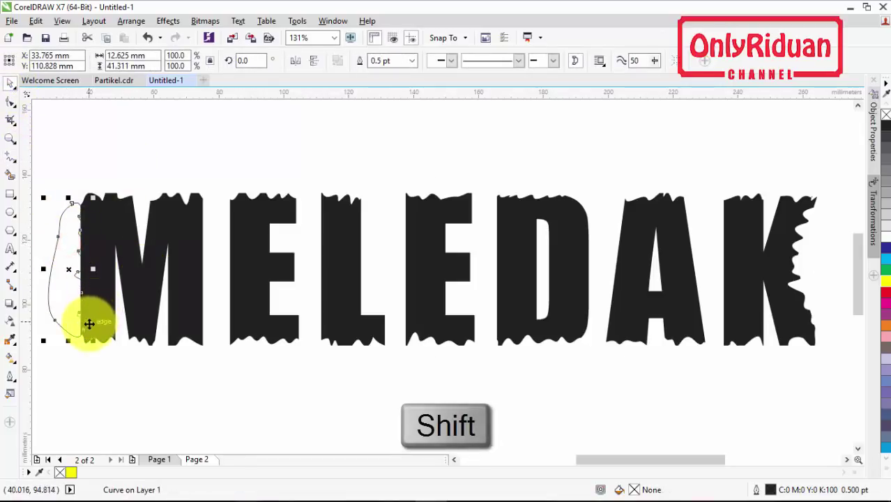
pyautogui.keyDown('shift'); pyautogui.click(176, 244); pyautogui.keyUp('shift')
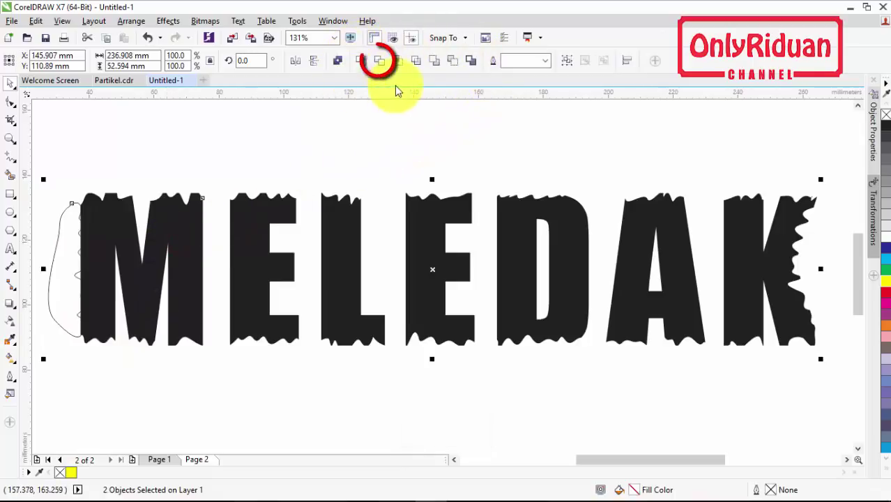
pyautogui.click(377, 62)
pyautogui.click(154, 156)
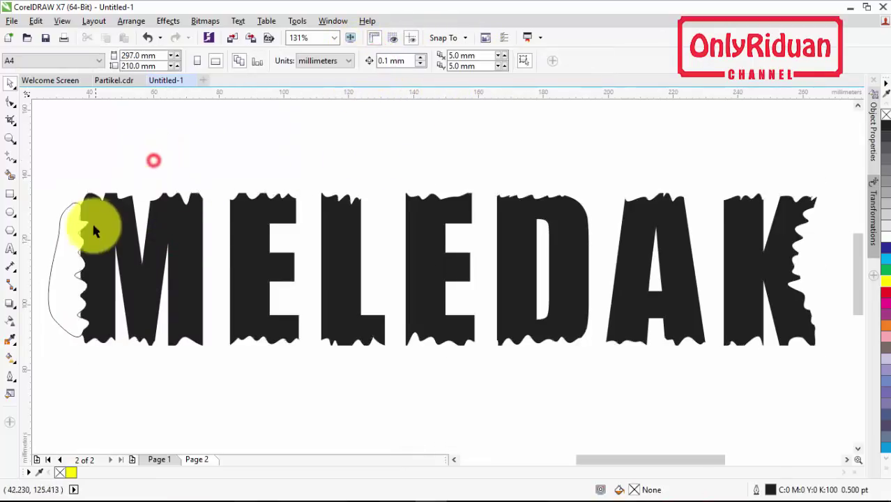
pyautogui.click(68, 243)
pyautogui.press('Delete')
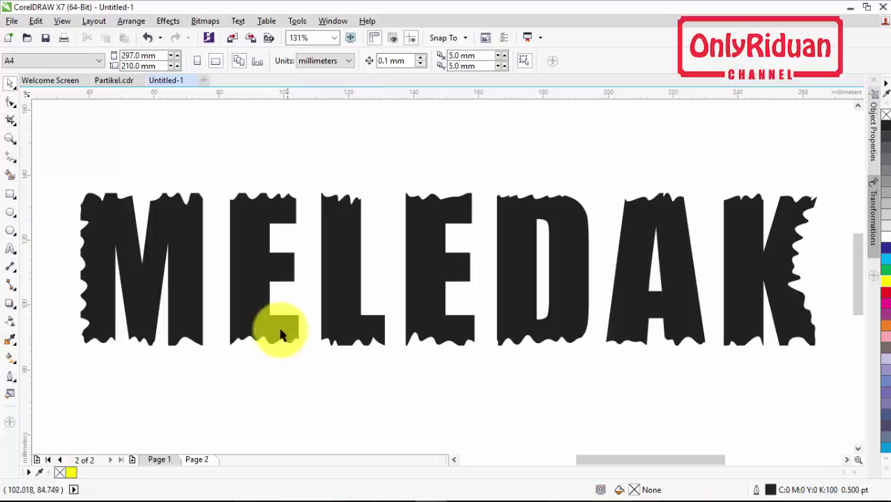
# Extrude the ragged MELEDAK lettering with the vanishing point about 32 mm straight below its centre.
pyautogui.click(250, 259)
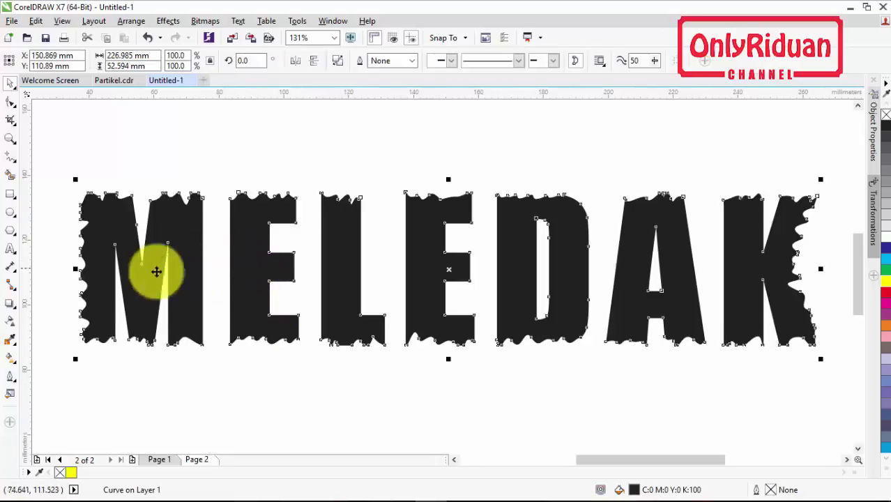
pyautogui.click(9, 305)
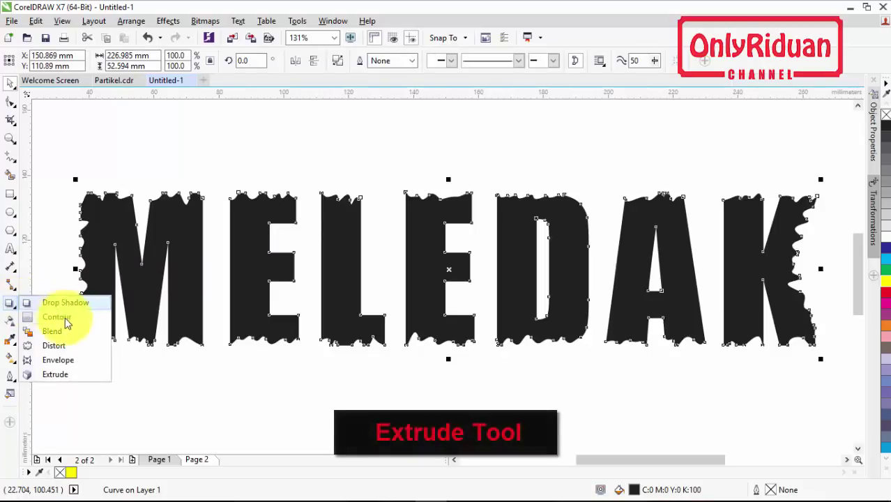
pyautogui.click(58, 377)
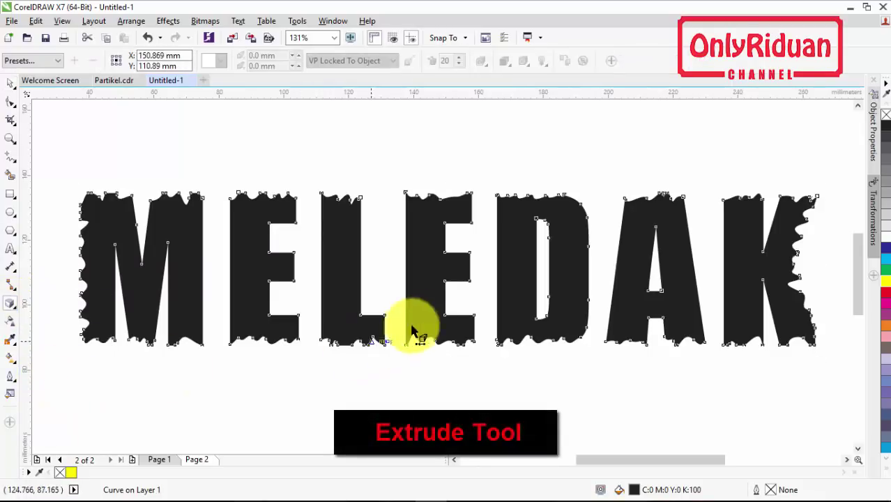
pyautogui.moveTo(435, 286); pyautogui.dragTo(450, 370)
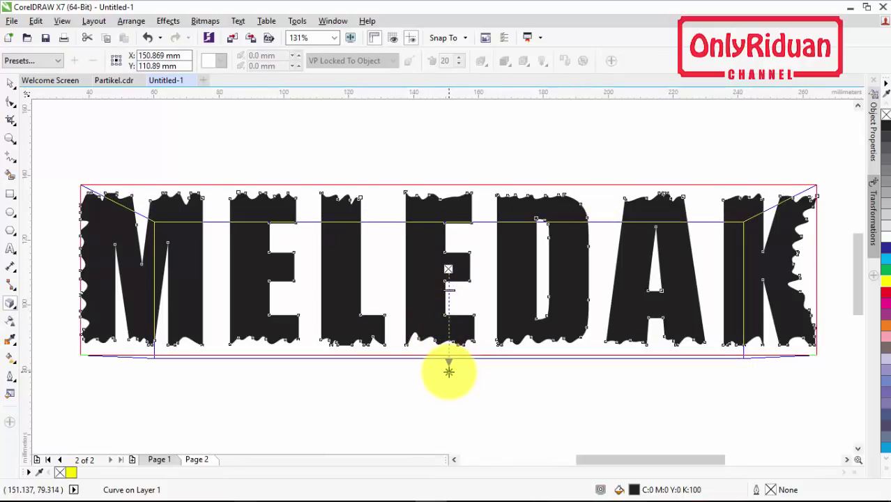
pyautogui.moveTo(448, 371); pyautogui.dragTo(448, 370)
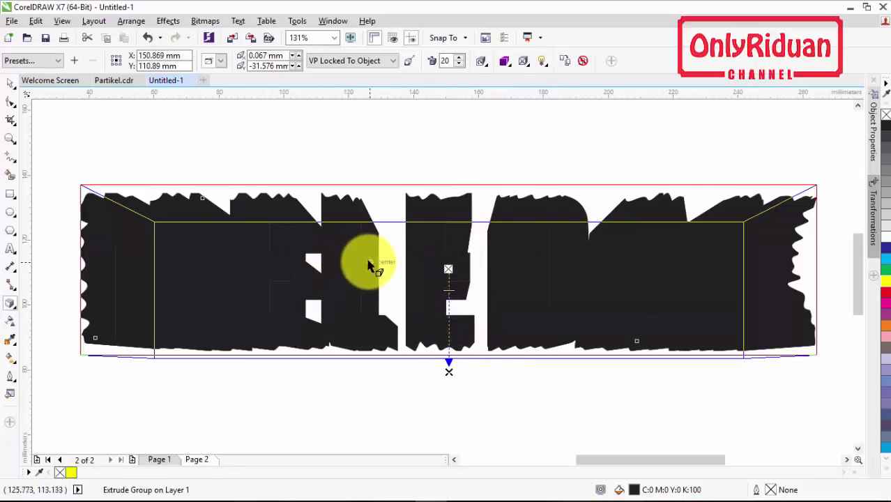
# Apply color shading to the extrusion, running from grey to black.
pyautogui.click(505, 62)
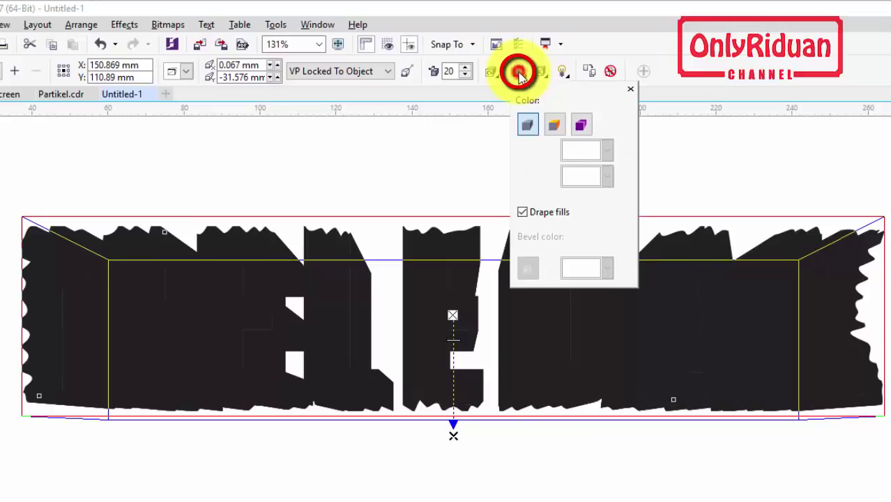
pyautogui.click(584, 127)
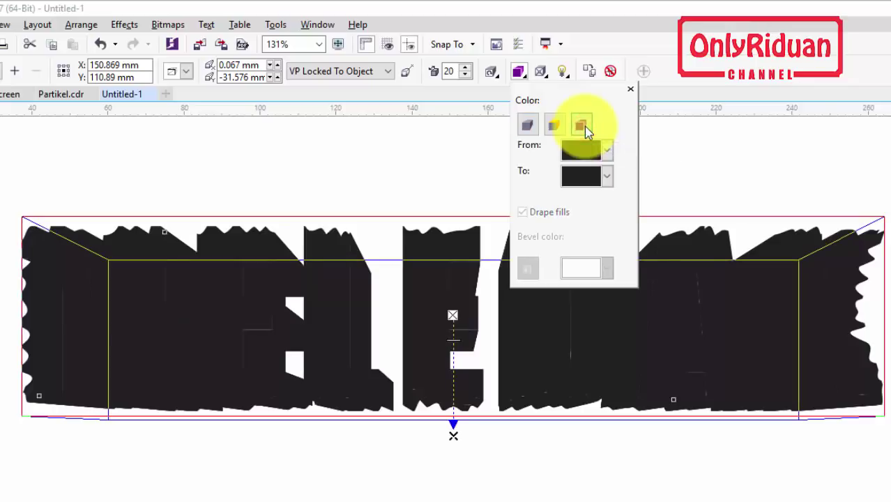
pyautogui.click(606, 150)
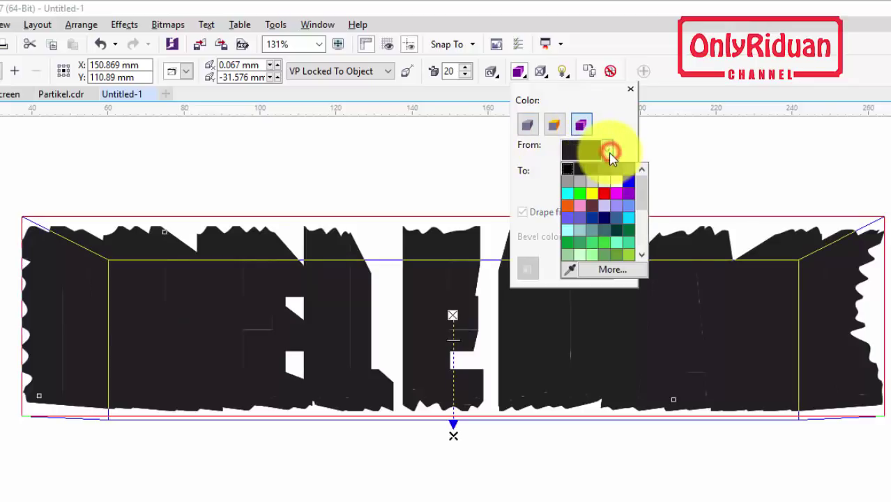
pyautogui.click(623, 169)
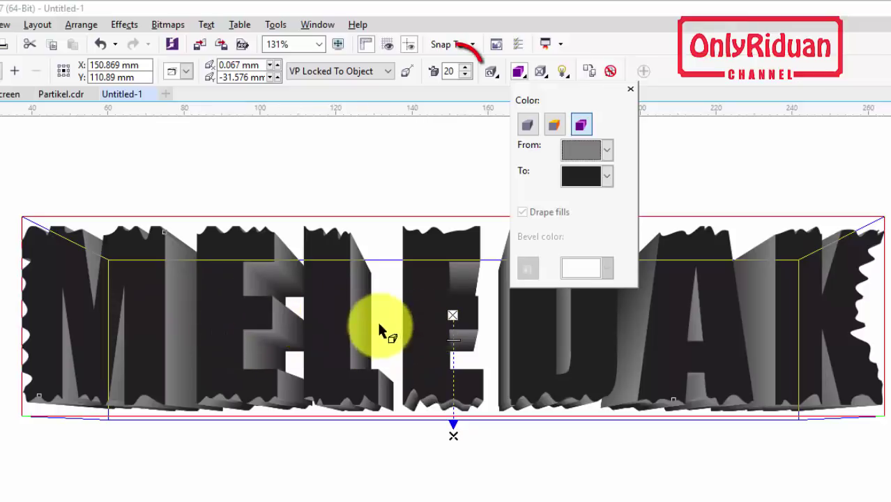
# Try an extrusion depth of 10 for the MELEDAK lettering, and settle on a depth of 8.
pyautogui.click(455, 70)
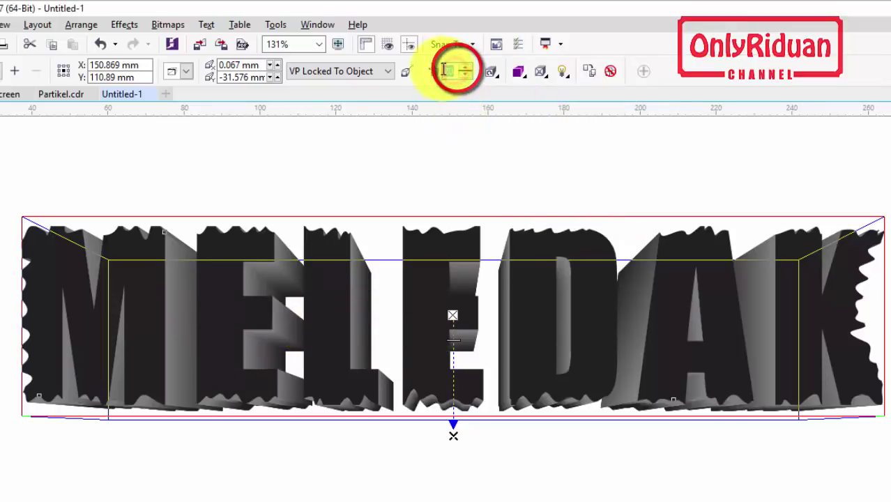
pyautogui.write('1')
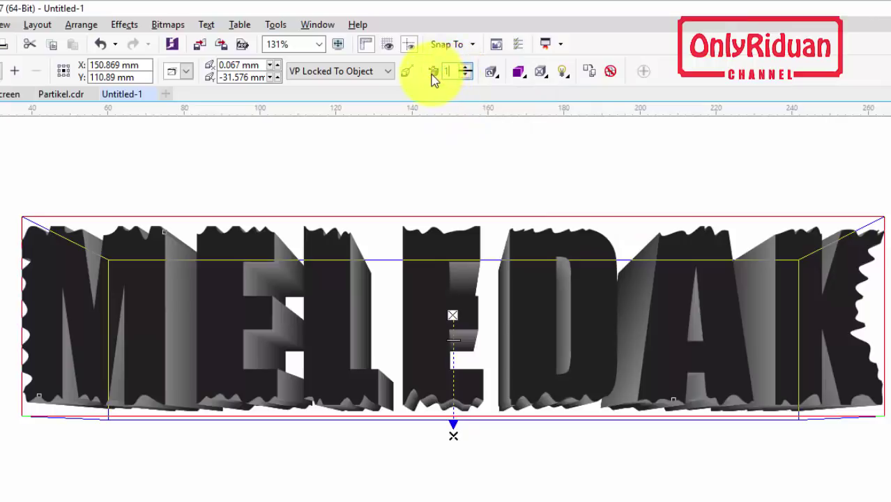
pyautogui.write('0')
pyautogui.press('Return')
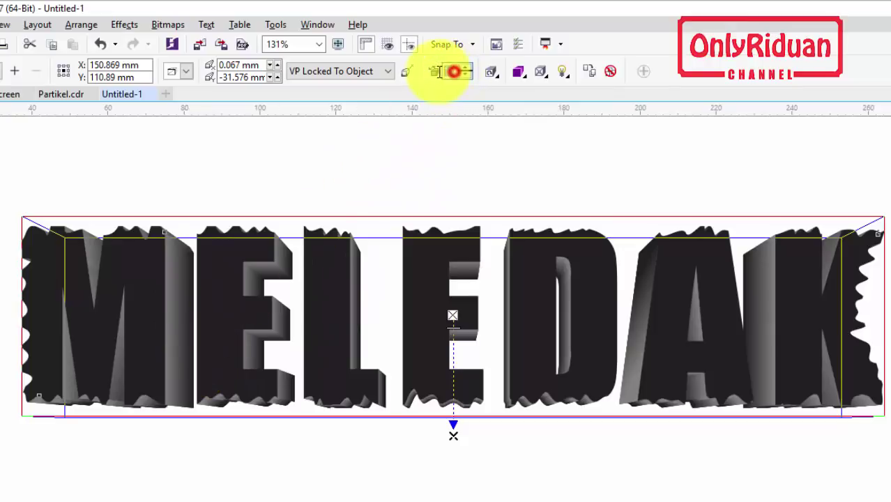
pyautogui.write('8')
pyautogui.press('Return')
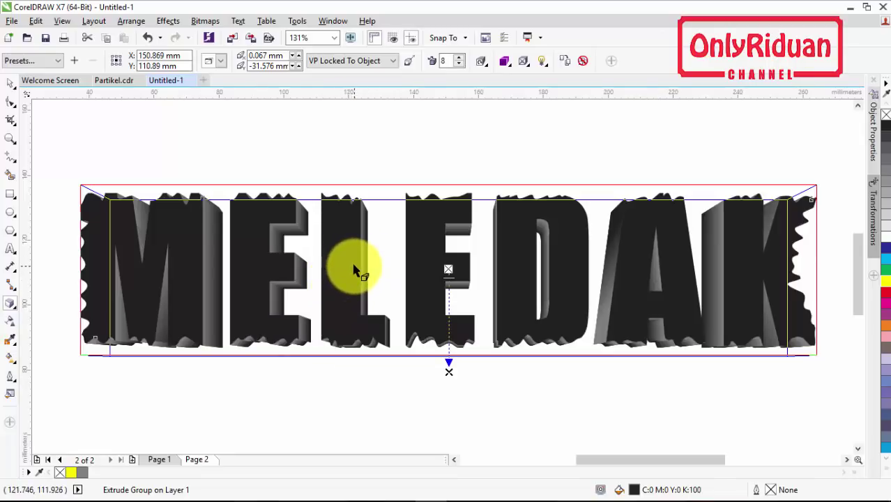
pyautogui.click(129, 25)
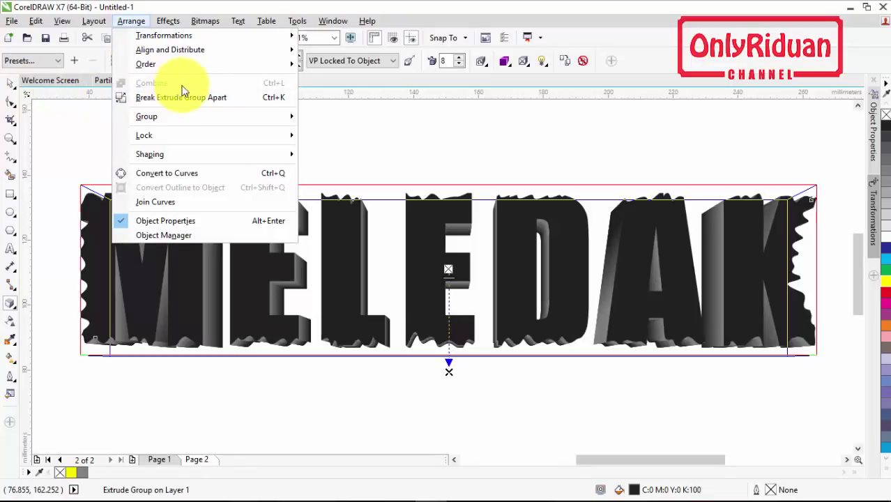
pyautogui.click(11, 87)
pyautogui.click(220, 139)
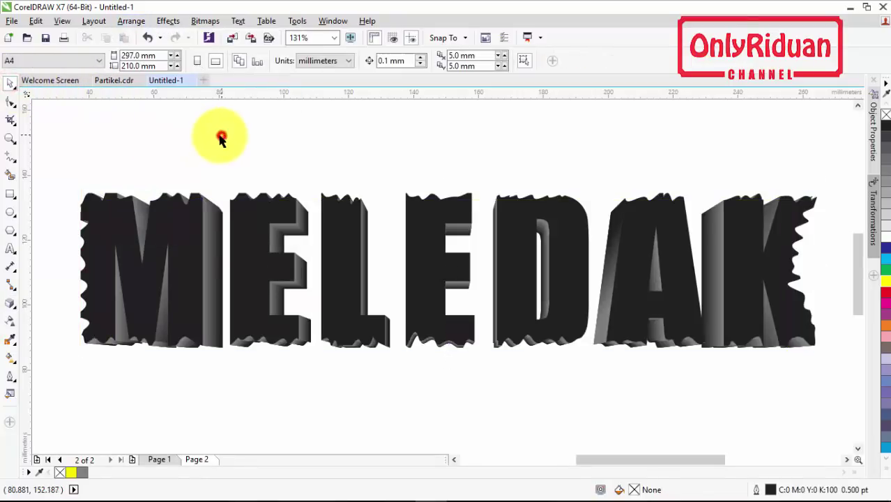
pyautogui.click(131, 22)
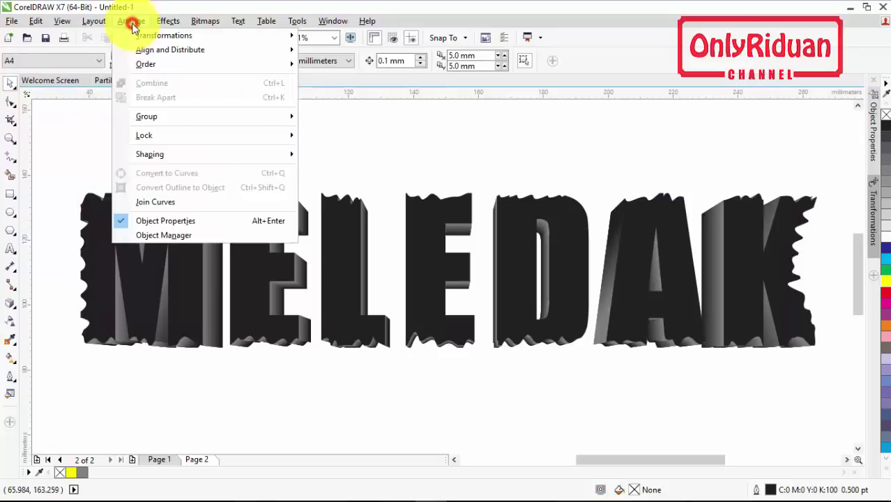
pyautogui.click(83, 129)
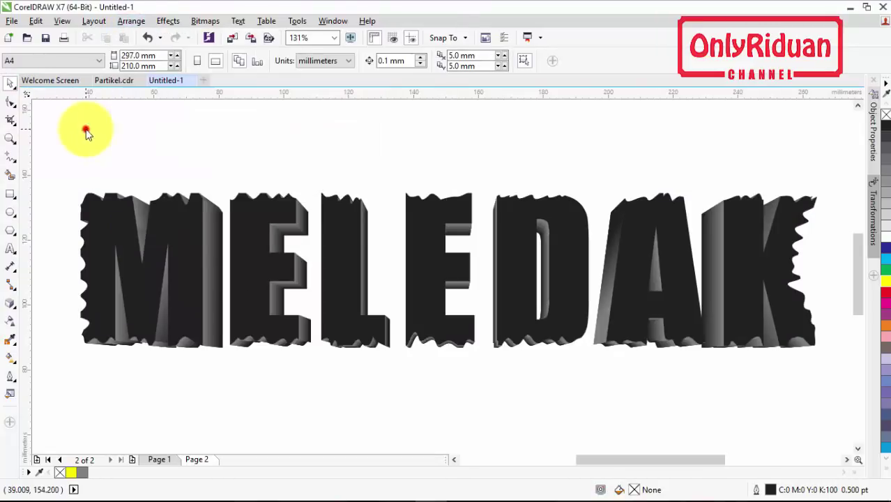
# Break the extrude group of the lettering apart so the front letters are separate from the extrusion.
pyautogui.click(343, 228)
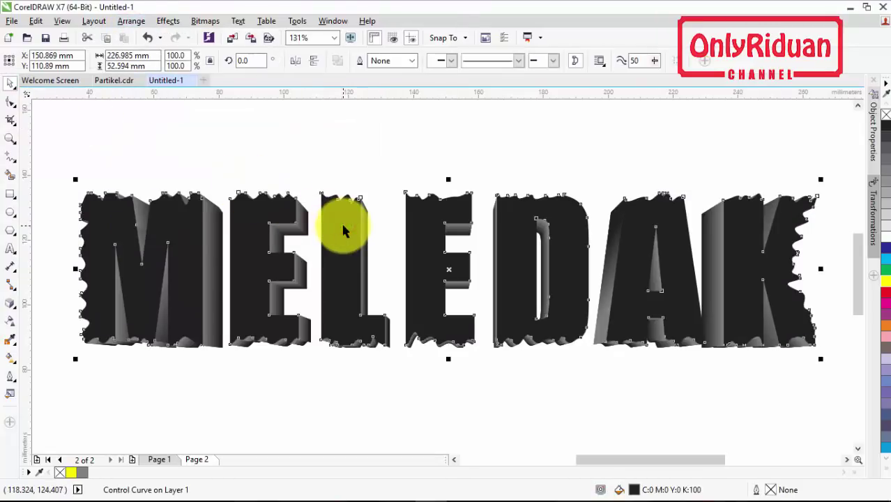
pyautogui.click(8, 306)
pyautogui.click(48, 374)
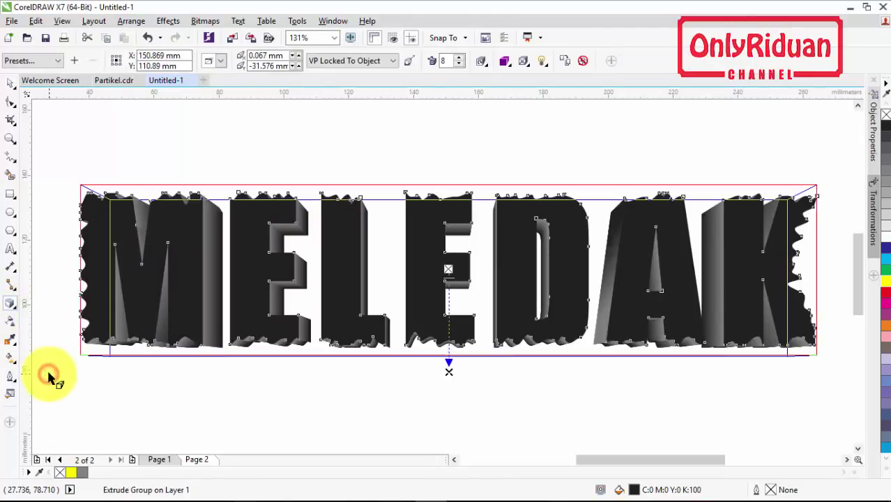
pyautogui.click(132, 21)
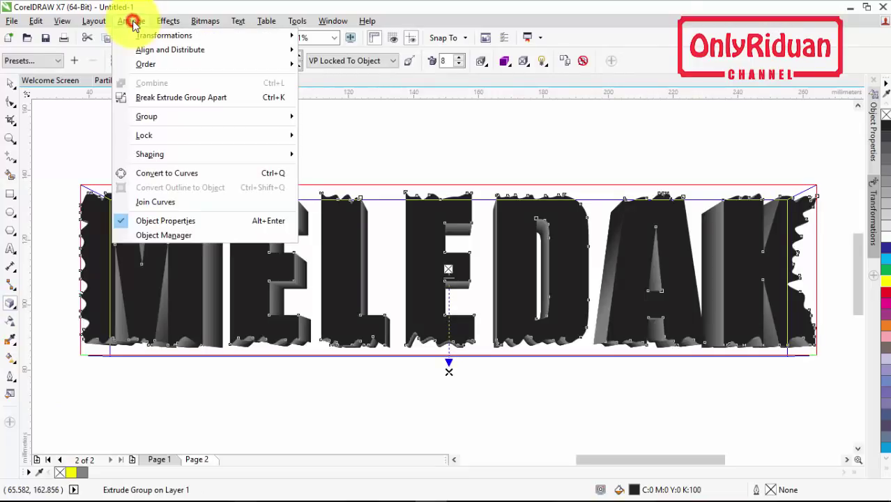
pyautogui.click(167, 99)
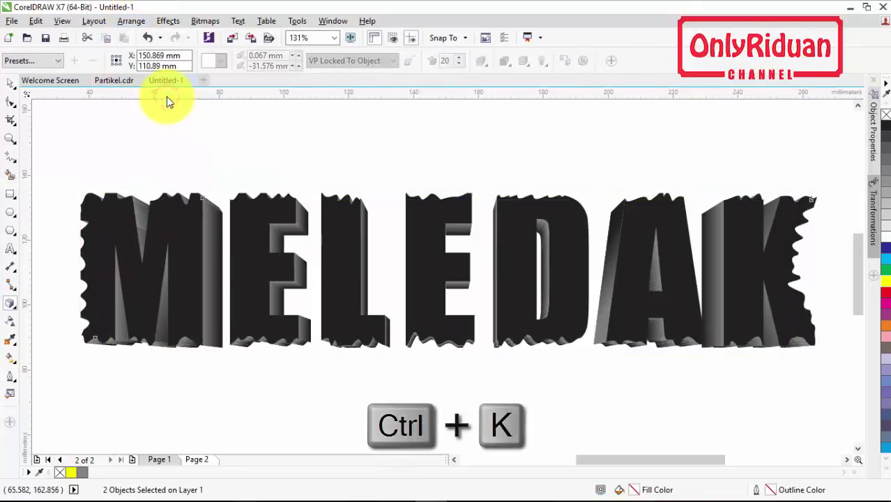
# Try moving the front lettering about 12 mm down off its extrusion, undo the move and clear the selection.
pyautogui.click(10, 83)
pyautogui.click(209, 133)
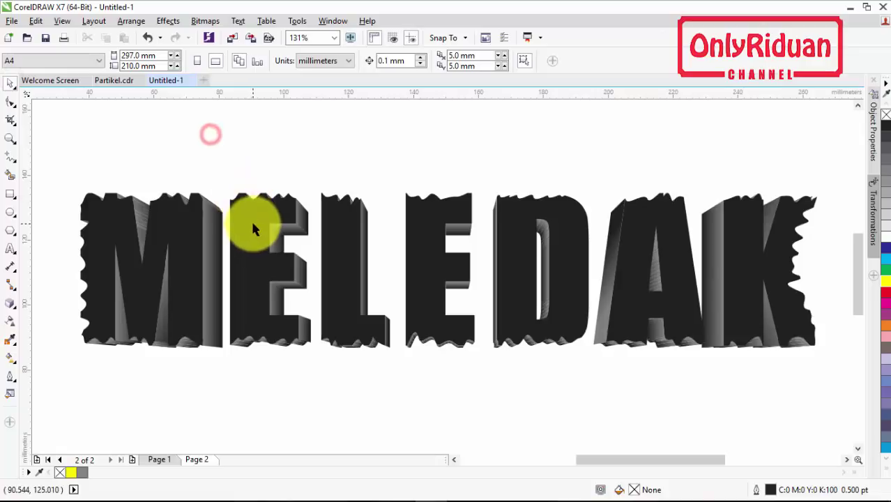
pyautogui.moveTo(252, 228); pyautogui.dragTo(252, 266)
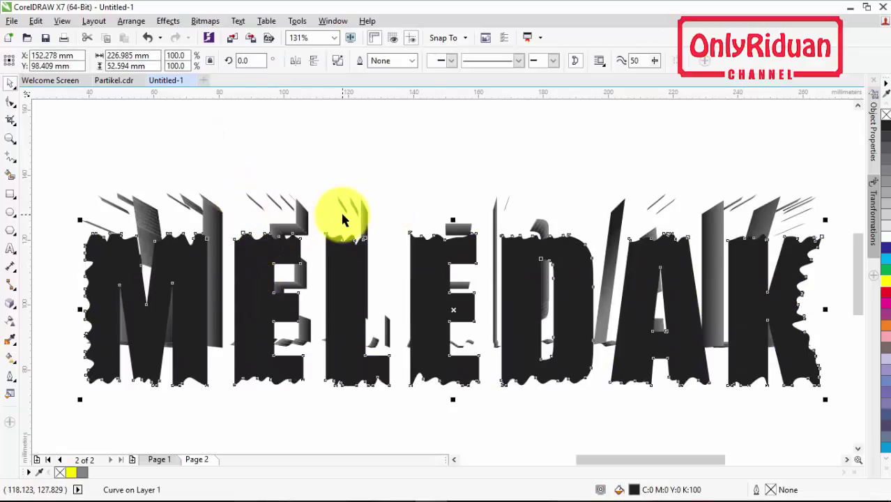
pyautogui.hotkey('ctrl', 'z')
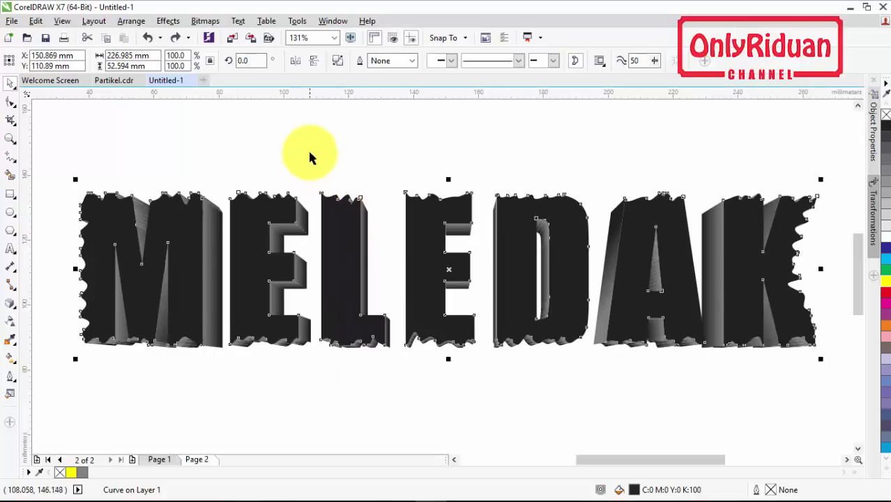
pyautogui.click(310, 153)
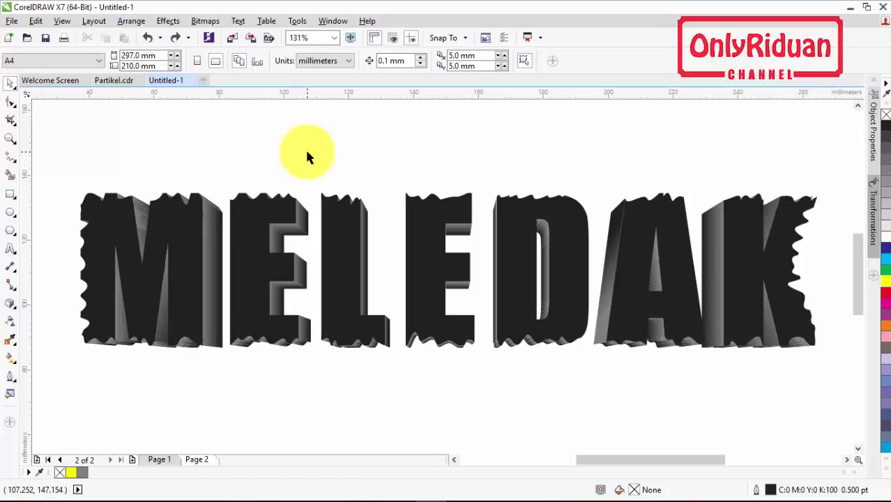
# Switch to Partikel.cdr and select and copy all of its scattered particle shapes.
pyautogui.click(113, 84)
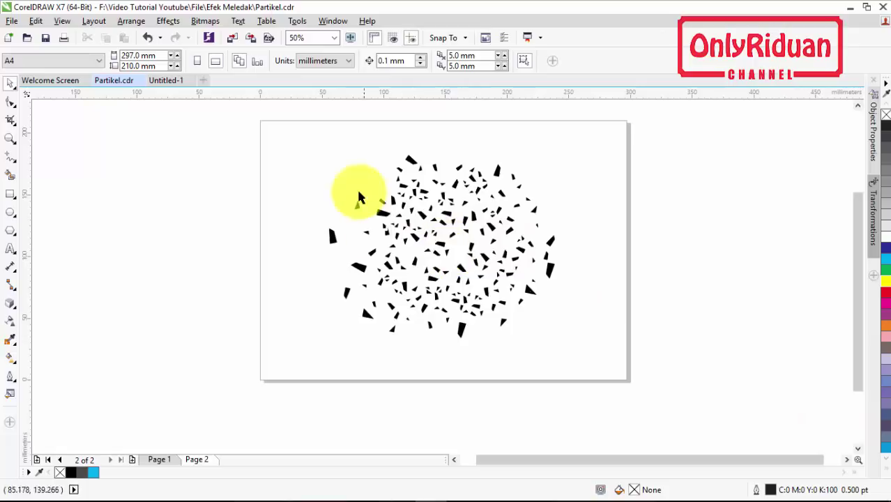
pyautogui.moveTo(270, 136); pyautogui.dragTo(609, 368)
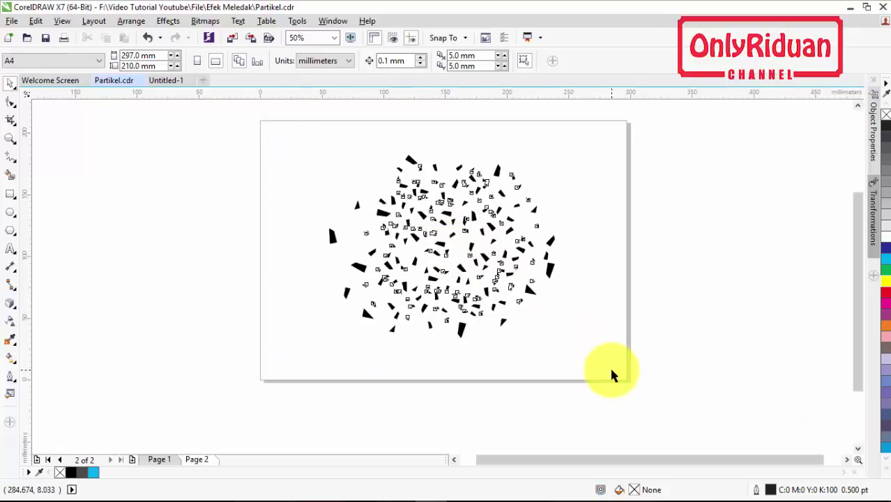
pyautogui.click(686, 324)
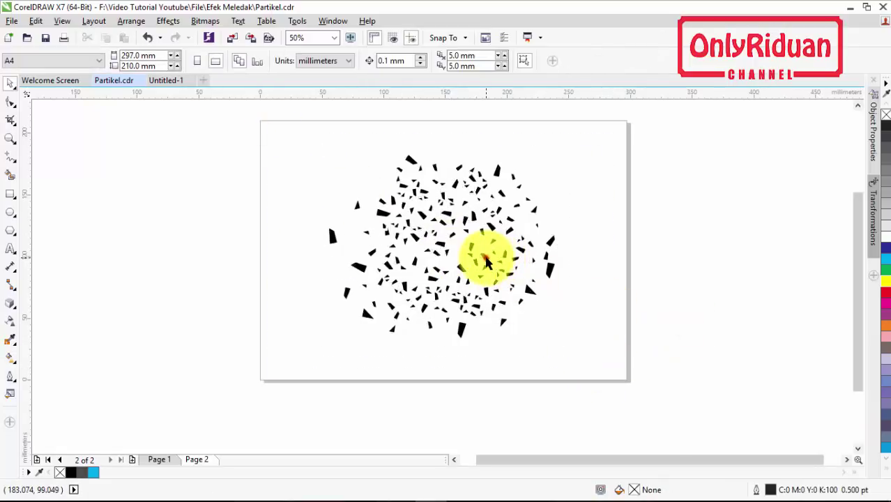
pyautogui.click(481, 254)
pyautogui.click(550, 267)
pyautogui.click(596, 325)
pyautogui.moveTo(641, 363); pyautogui.dragTo(307, 133)
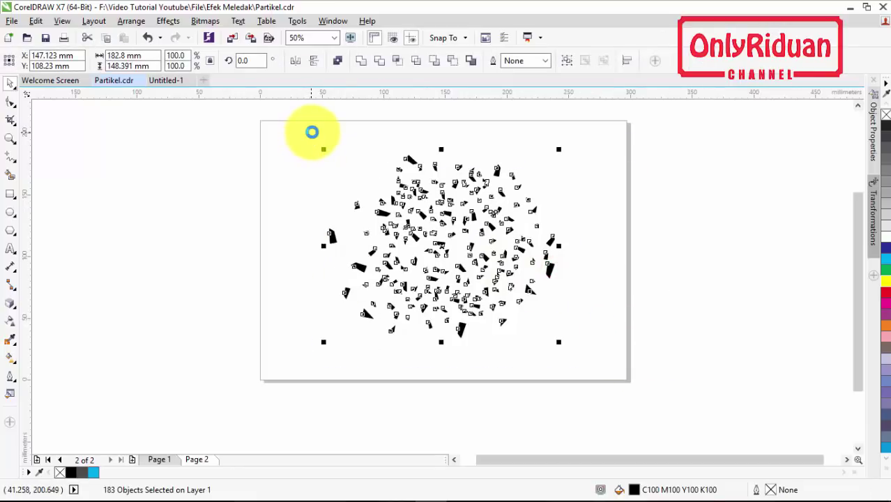
# Paste the particles into Untitled-1 and move them off the page, beside its right edge.
pyautogui.click(166, 80)
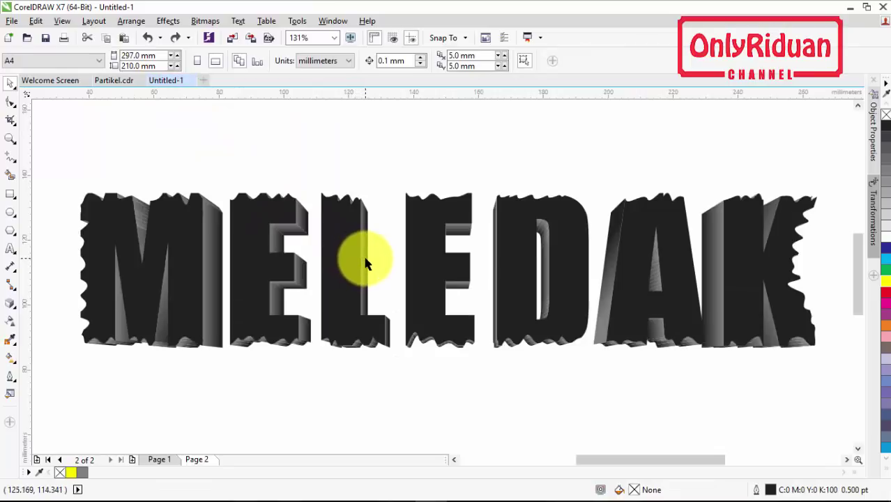
pyautogui.hotkey('ctrl', 'v')
pyautogui.scroll(-2, 370, 252)
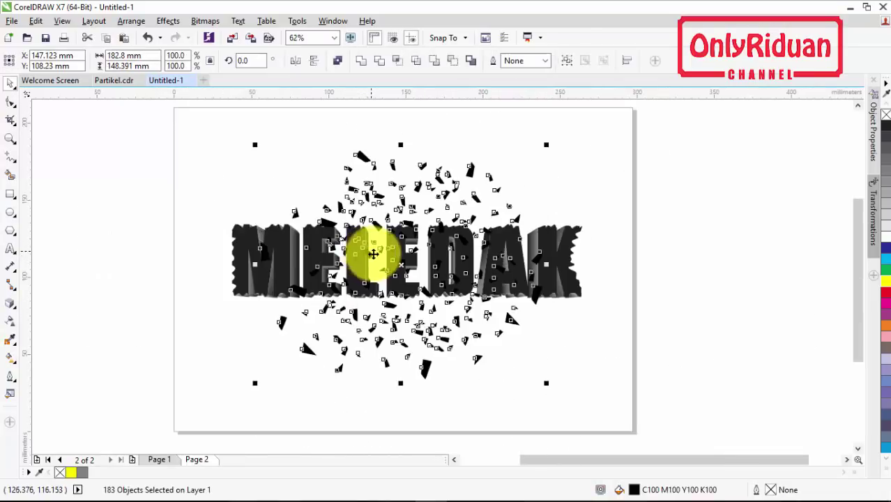
pyautogui.moveTo(406, 258); pyautogui.dragTo(766, 265)
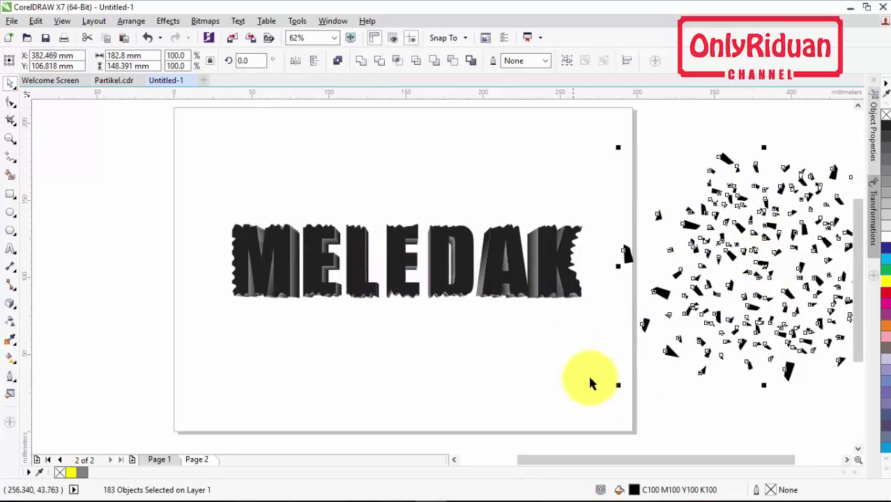
pyautogui.click(696, 404)
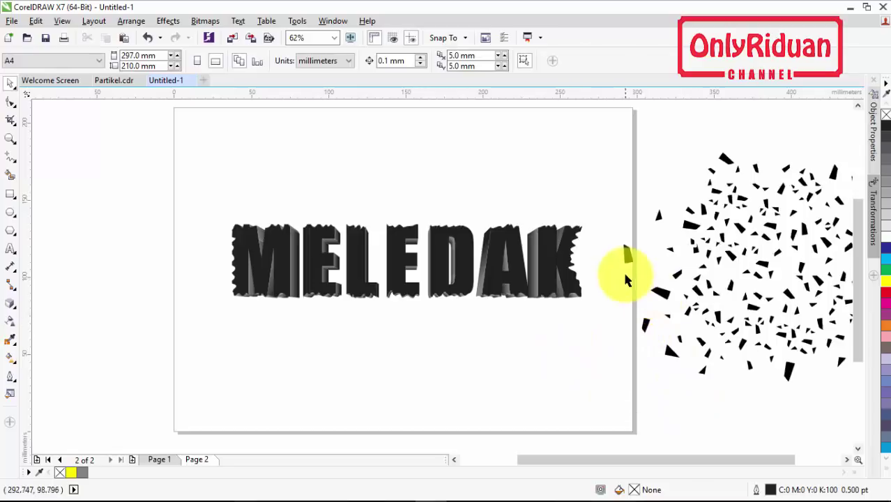
# Place a large particle near the page's upper-left corner, rotated to about 216° and sized about 22 by 19 mm.
pyautogui.moveTo(627, 254); pyautogui.dragTo(243, 225)
pyautogui.click(238, 180)
pyautogui.click(265, 181)
pyautogui.moveTo(265, 182); pyautogui.dragTo(246, 164)
# Place a particle near the page's upper-right corner, enlarged to about 24 by 22 mm and mirrored both horizontally and vertically.
pyautogui.click(847, 459)
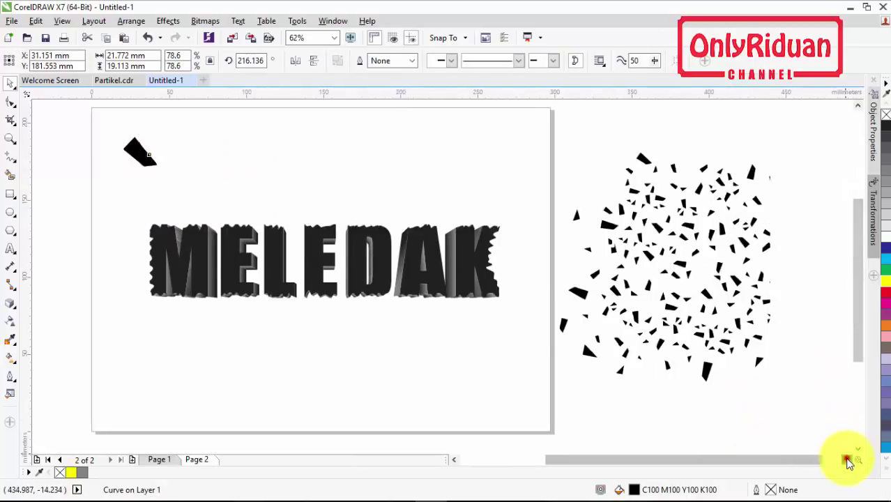
pyautogui.click(847, 460)
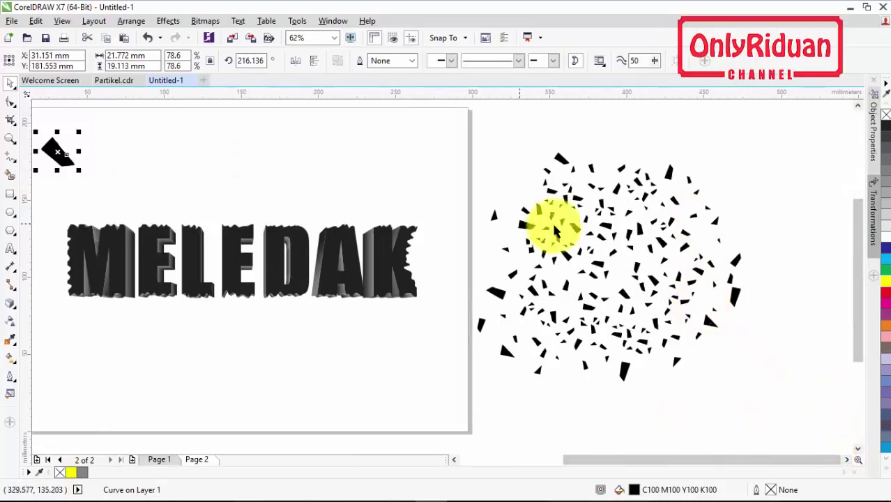
pyautogui.click(696, 193)
pyautogui.moveTo(697, 193); pyautogui.dragTo(423, 130)
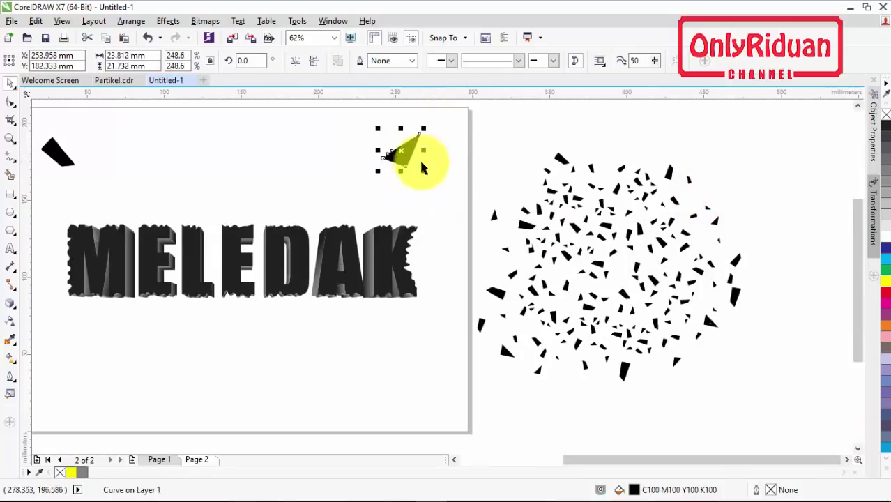
pyautogui.click(313, 61)
pyautogui.click(295, 61)
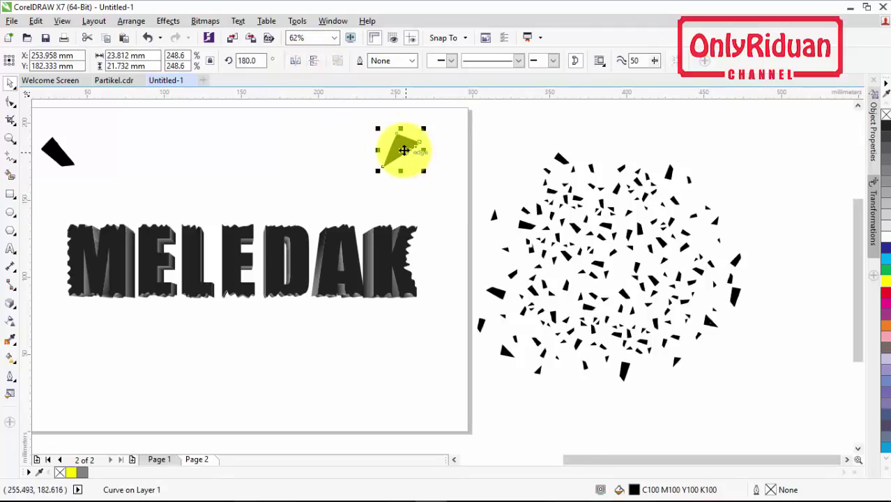
# Duplicate the upper-right particle to the page's lower-left corner and mirror the copy both vertically and horizontally.
pyautogui.moveTo(403, 149); pyautogui.dragTo(56, 365)
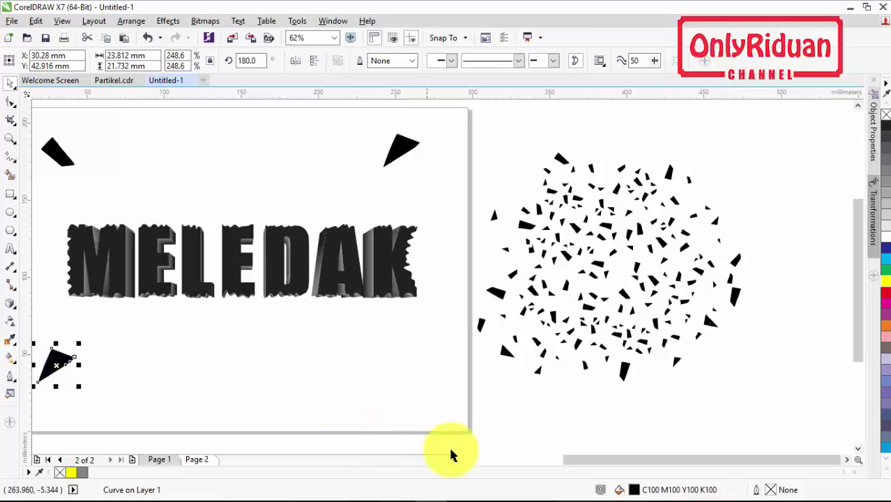
pyautogui.click(454, 458)
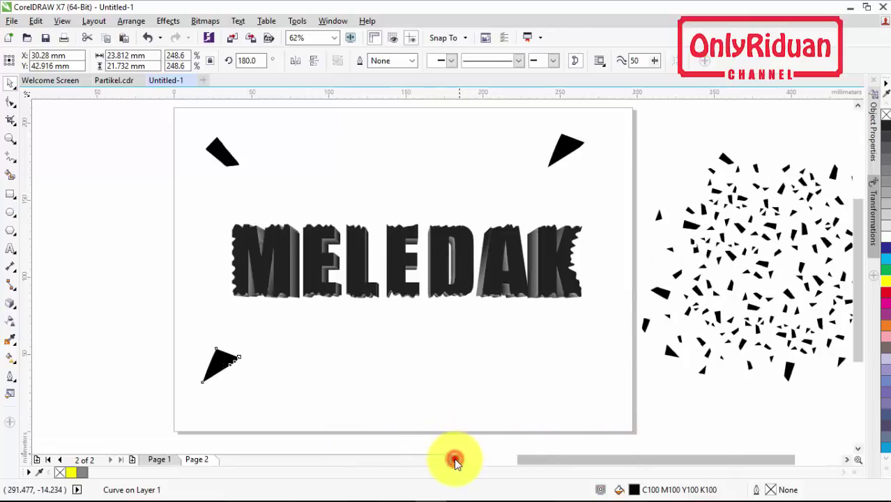
pyautogui.click(314, 62)
pyautogui.click(296, 60)
# Duplicate the upper-left particle near the page's lower-right corner, mirrored both ways and enlarged to about 32 by 28 mm.
pyautogui.click(222, 152)
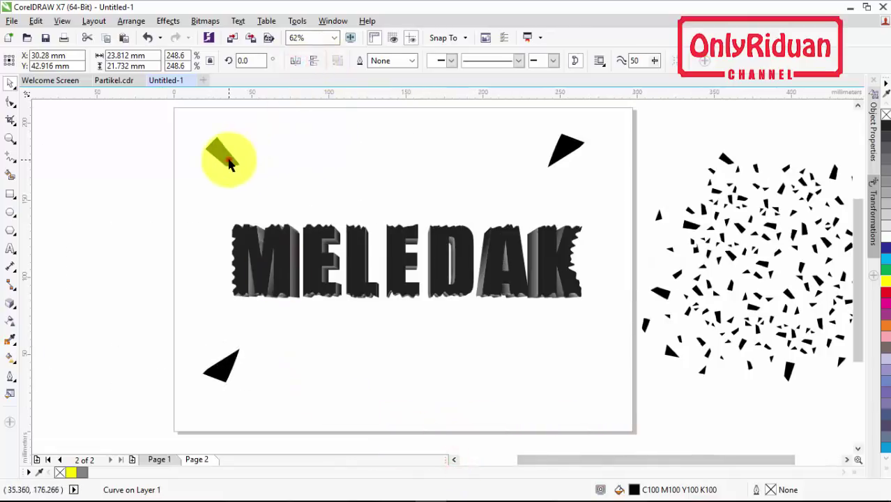
pyautogui.moveTo(222, 152); pyautogui.dragTo(541, 356)
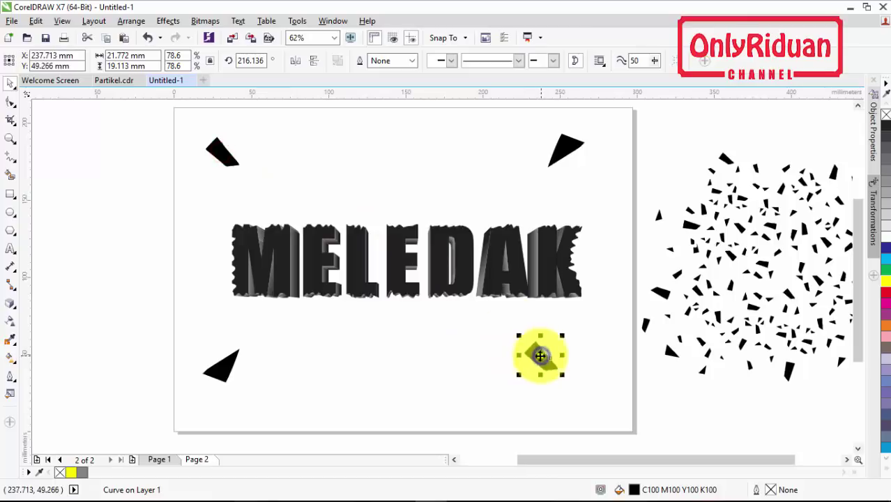
pyautogui.click(317, 61)
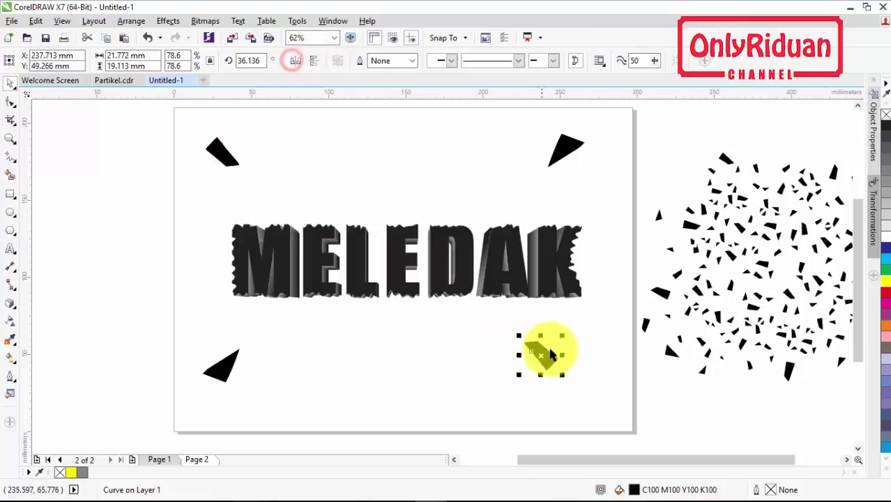
pyautogui.moveTo(562, 336); pyautogui.dragTo(573, 366)
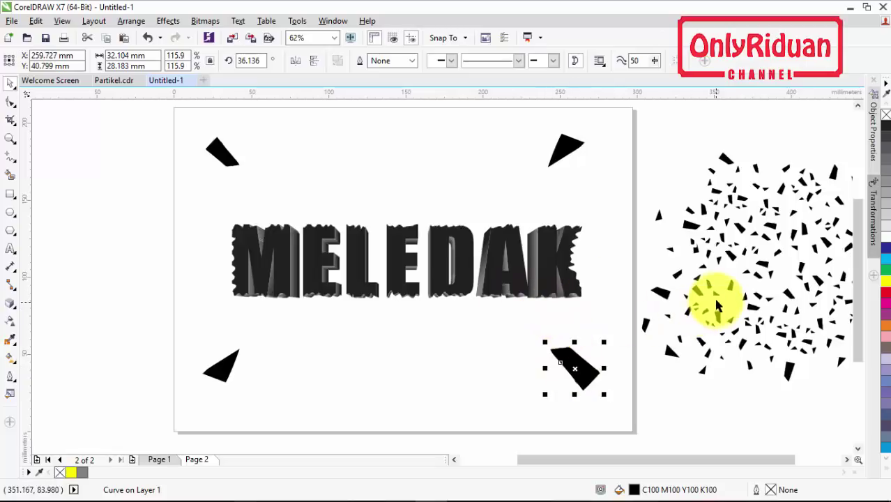
# Try two small particles over the letter L and move them back among the loose particles beside the page.
pyautogui.moveTo(718, 301); pyautogui.dragTo(376, 262)
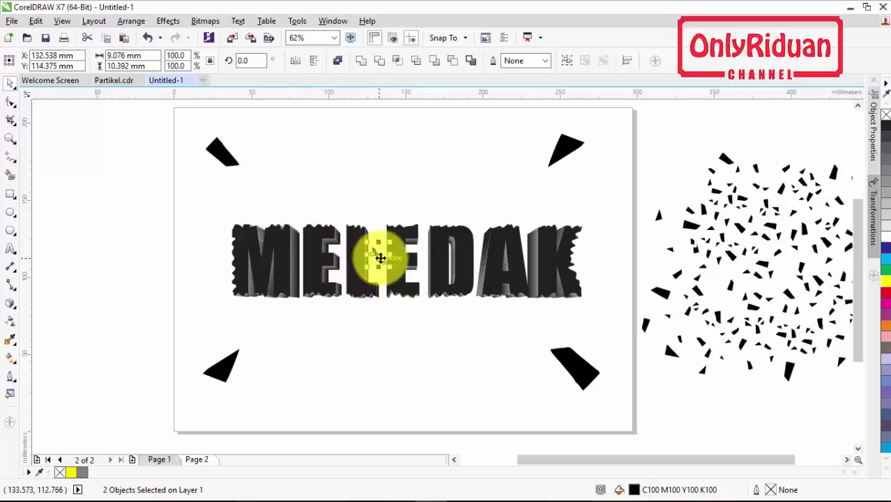
pyautogui.moveTo(380, 258); pyautogui.dragTo(668, 179)
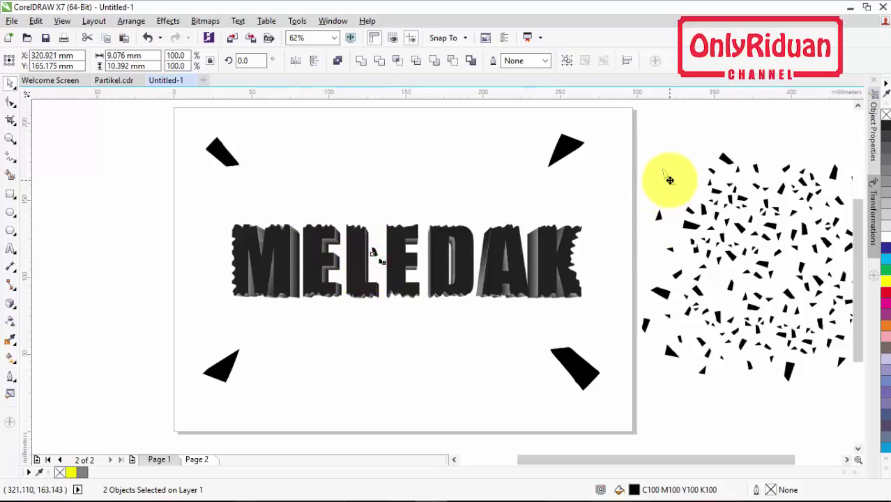
# Try moving the MELEDAK front face down off its extrusion and undo the move.
pyautogui.click(272, 265)
pyautogui.click(167, 237)
pyautogui.moveTo(135, 196); pyautogui.dragTo(606, 318)
pyautogui.click(367, 332)
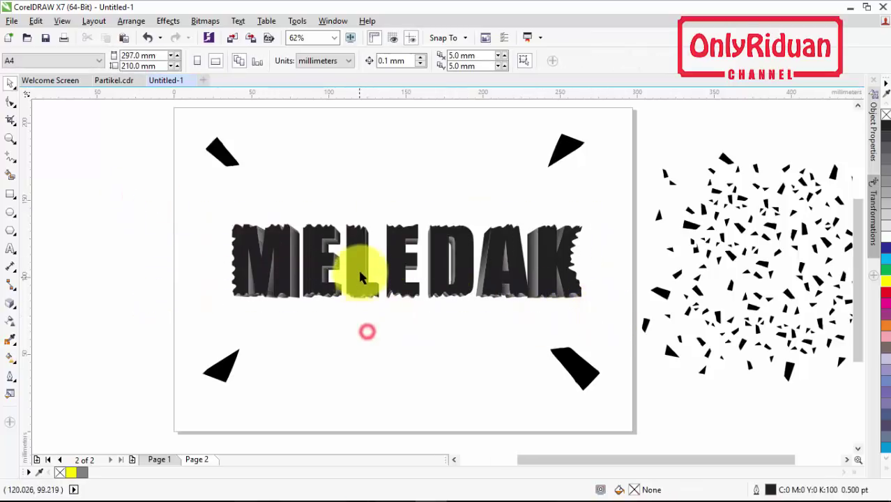
pyautogui.moveTo(360, 277); pyautogui.dragTo(359, 318)
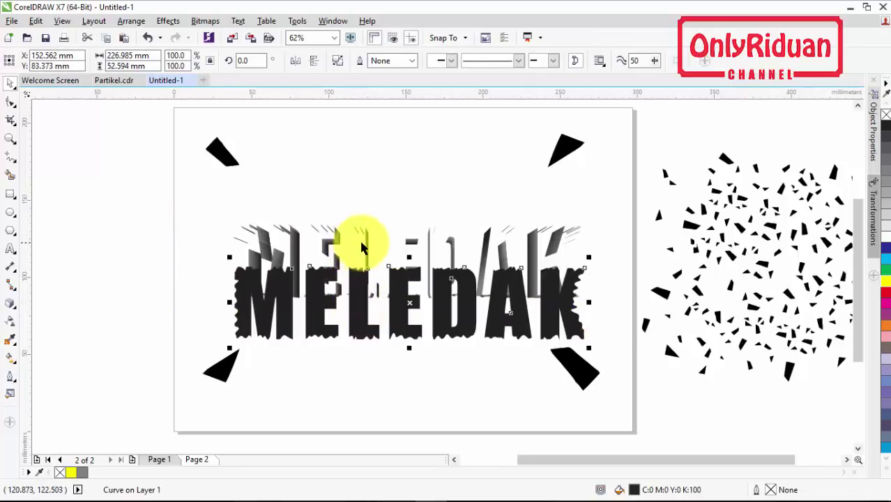
pyautogui.hotkey('ctrl', 'z')
# Group the MELEDAK front face with its extrusion.
pyautogui.moveTo(145, 203); pyautogui.dragTo(598, 322)
pyautogui.hotkey('ctrl', 'g')
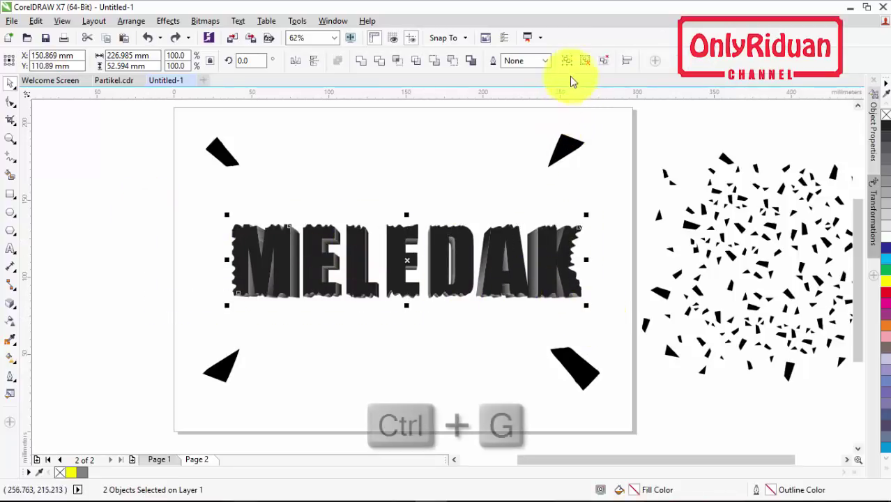
pyautogui.click(568, 60)
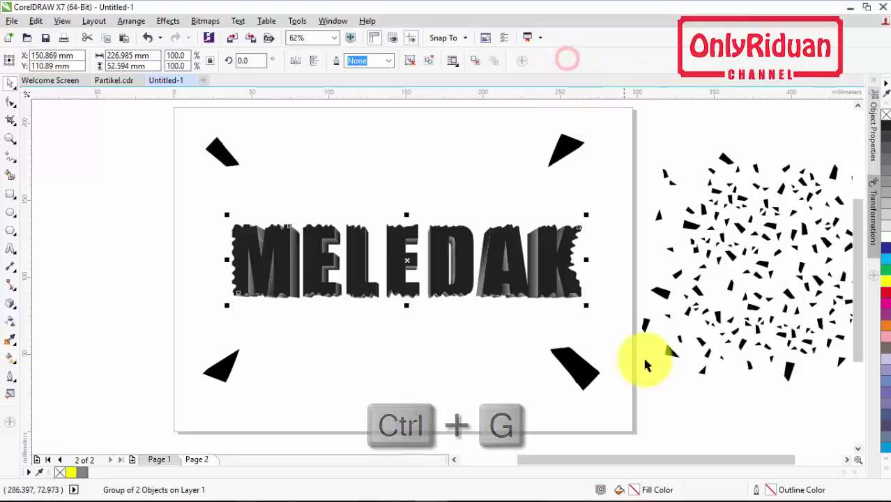
pyautogui.click(683, 392)
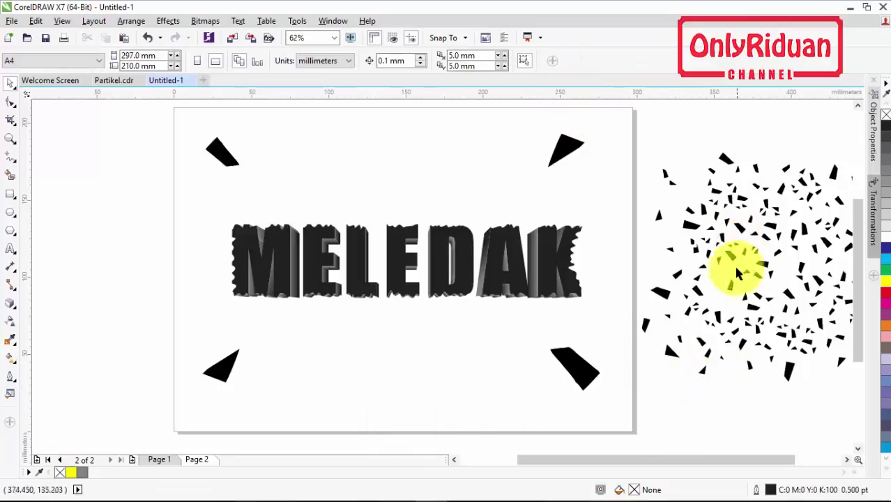
# Copy all the particles from page 1 of Partikel.cdr and paste them around the text on page 2 of Untitled-1.
pyautogui.click(847, 459)
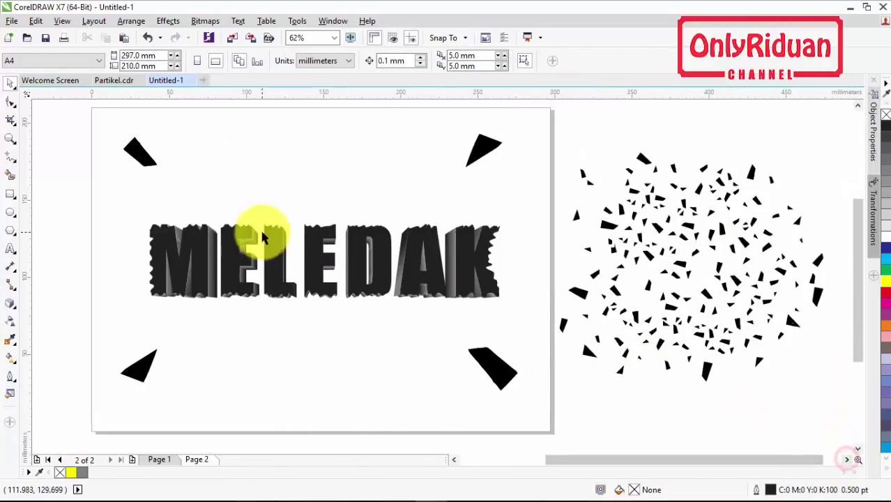
pyautogui.click(108, 81)
pyautogui.click(166, 460)
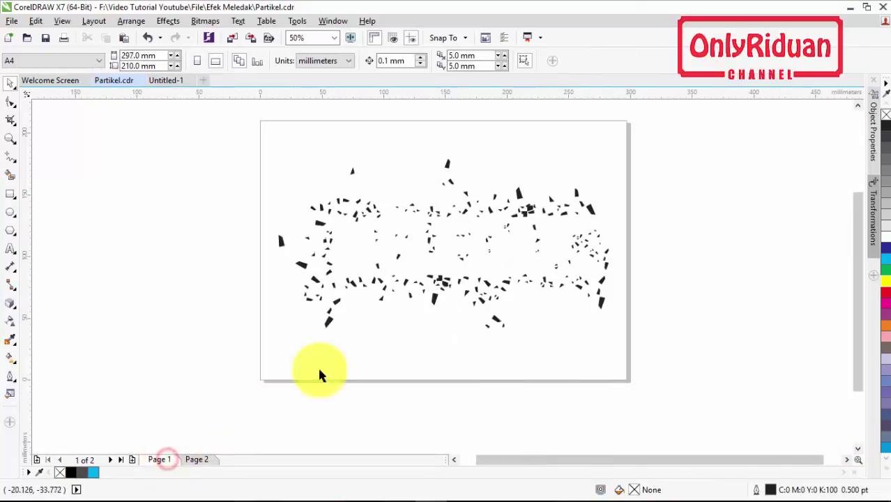
pyautogui.moveTo(215, 133); pyautogui.dragTo(646, 353)
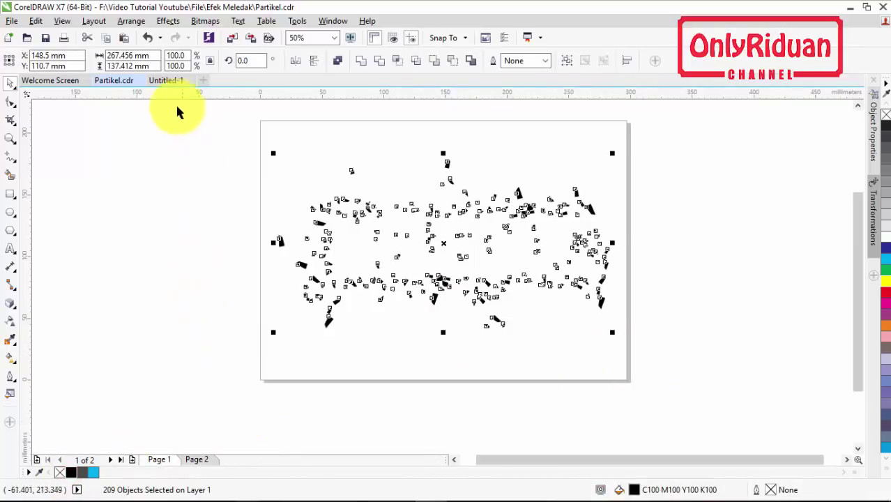
pyautogui.click(167, 81)
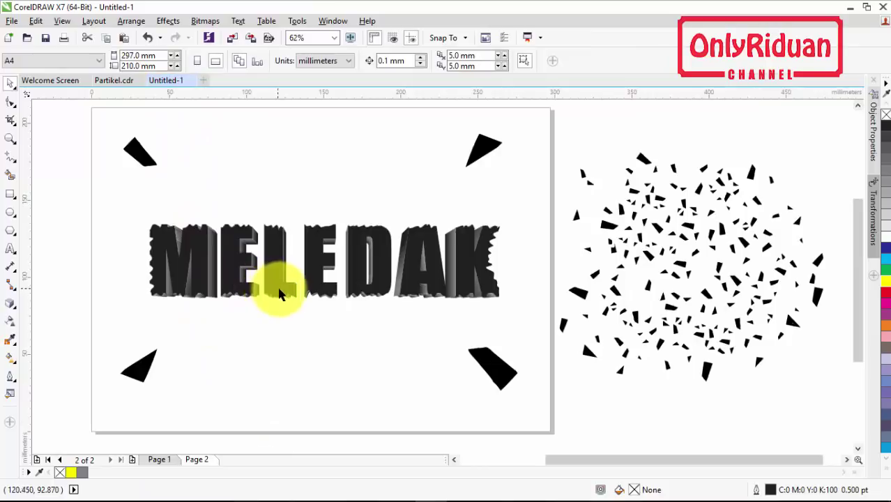
pyautogui.hotkey('ctrl', 'v')
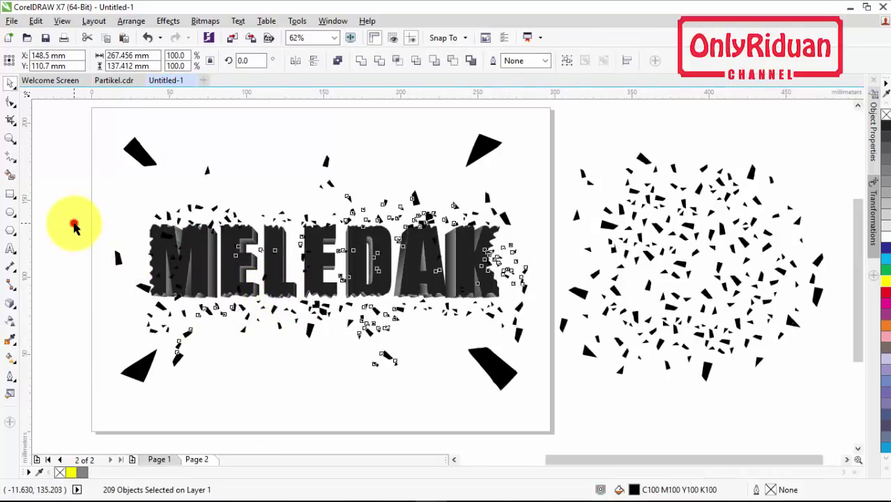
pyautogui.click(74, 226)
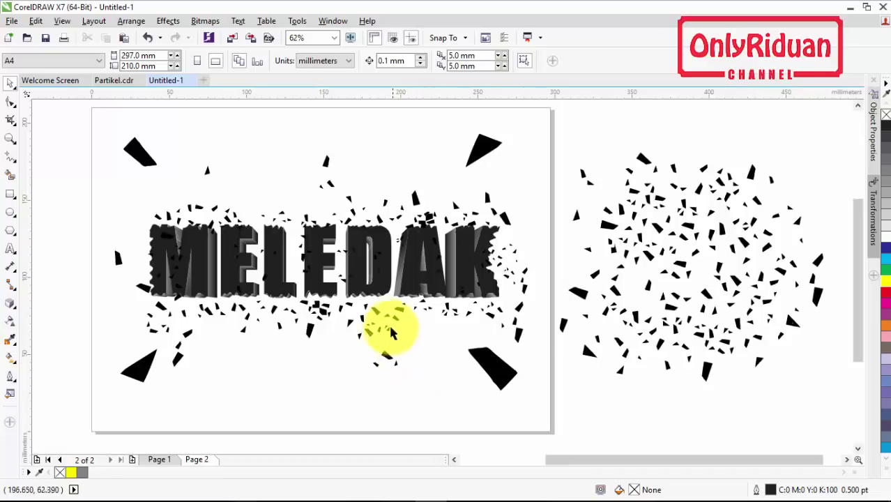
# Move the grouped MELEDAK text off the page into the empty area below it.
pyautogui.click(354, 293)
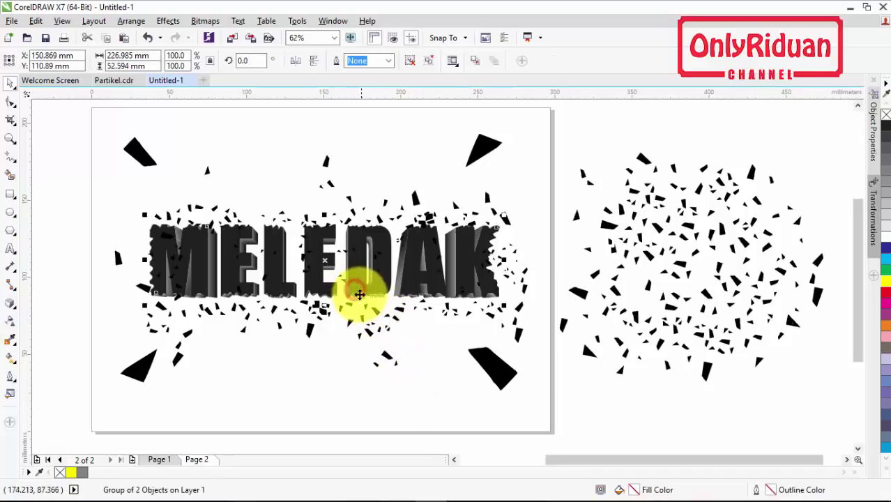
pyautogui.click(859, 452)
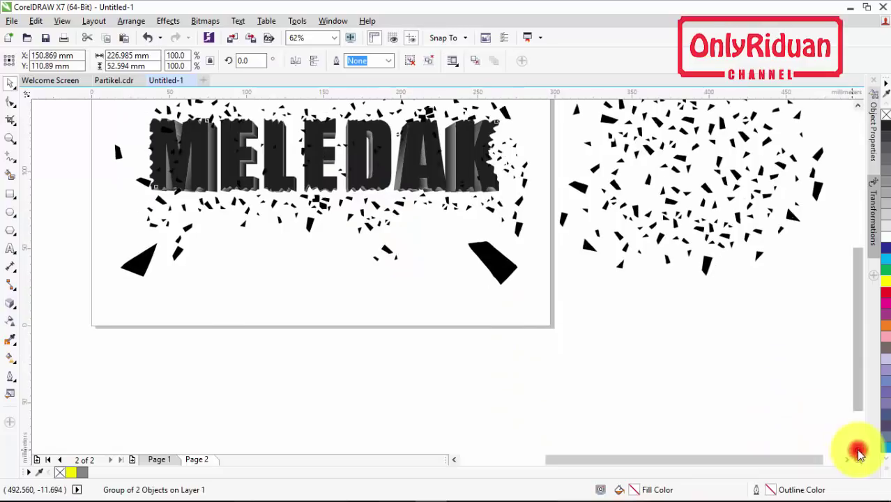
pyautogui.moveTo(317, 155); pyautogui.dragTo(331, 351)
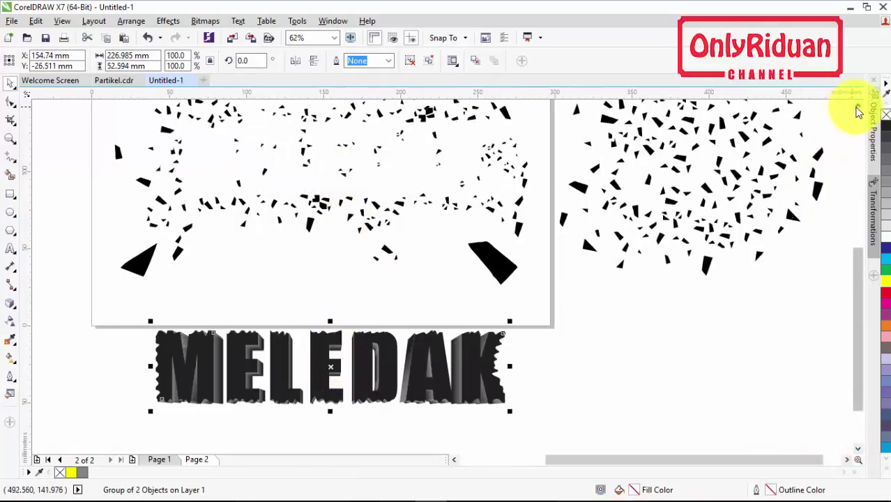
pyautogui.click(858, 109)
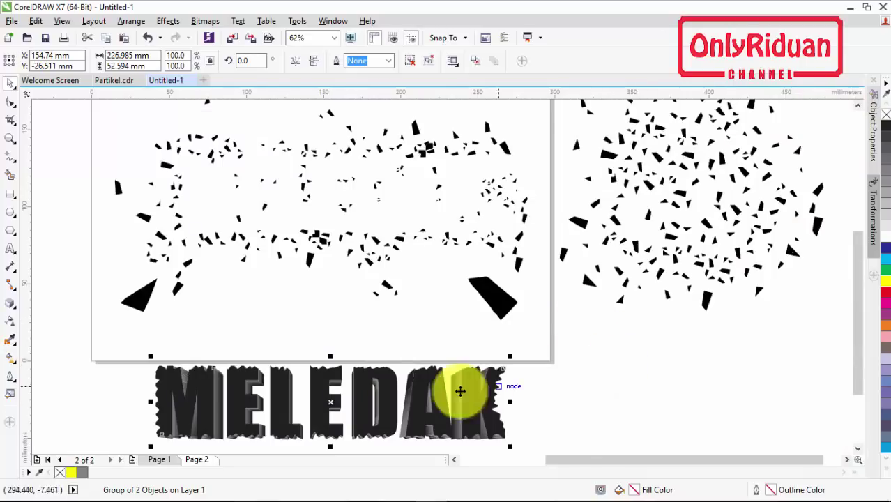
pyautogui.click(858, 450)
pyautogui.click(858, 449)
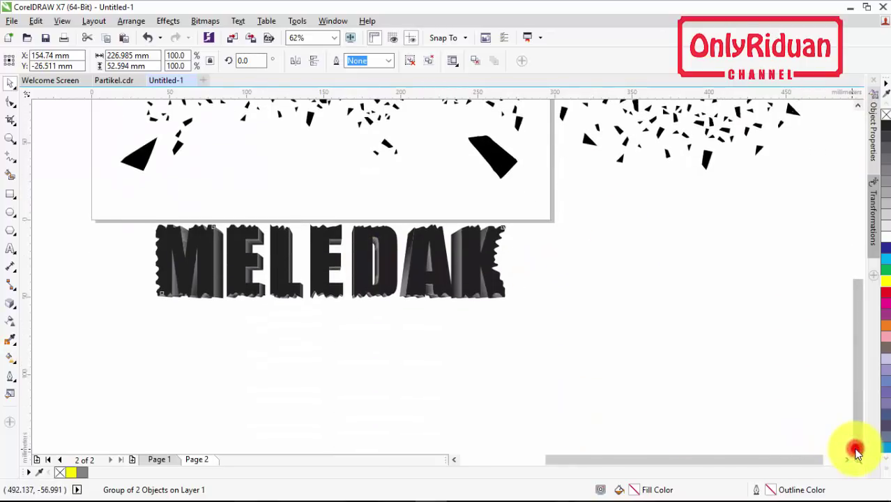
pyautogui.click(858, 450)
pyautogui.moveTo(330, 206); pyautogui.dragTo(337, 301)
pyautogui.click(570, 262)
pyautogui.click(478, 289)
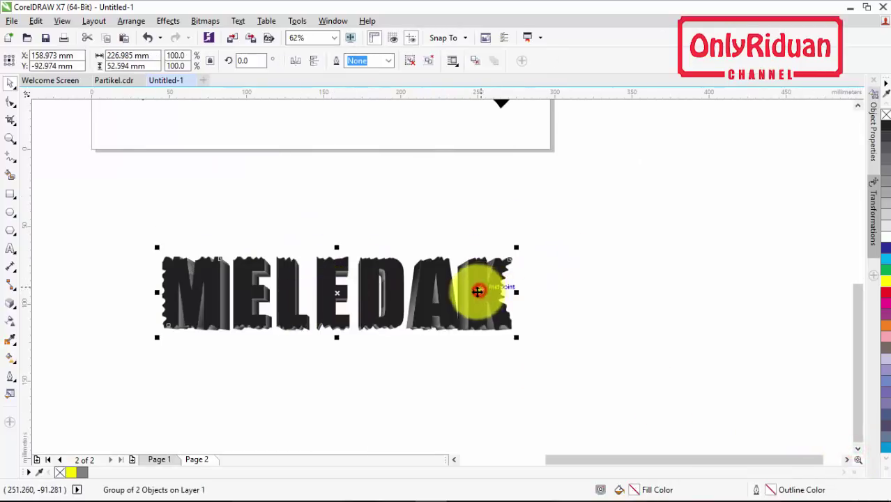
# Import the Tanah Retak image at about 247 by 152 mm and place it beside the MELEDAK text.
pyautogui.click(12, 21)
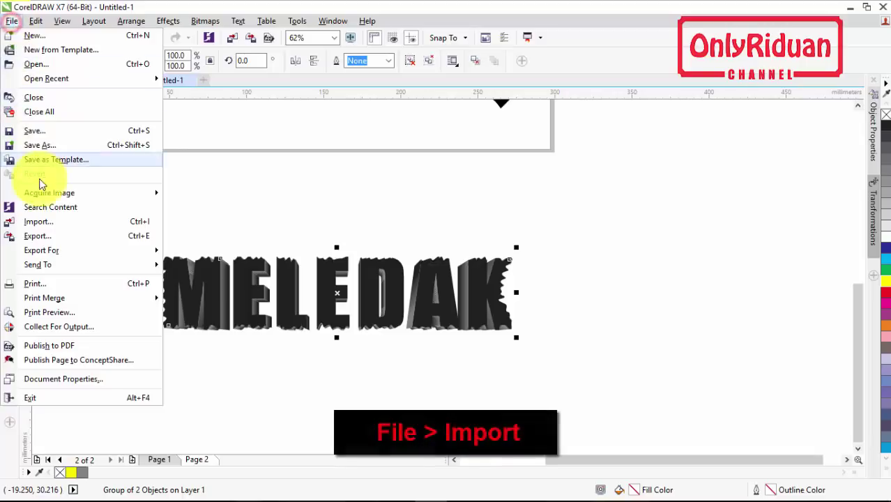
pyautogui.click(40, 224)
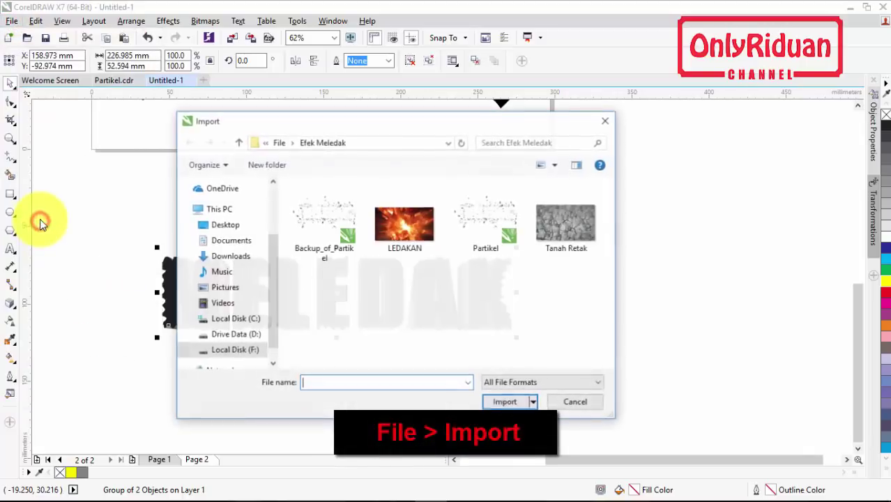
pyautogui.click(566, 223)
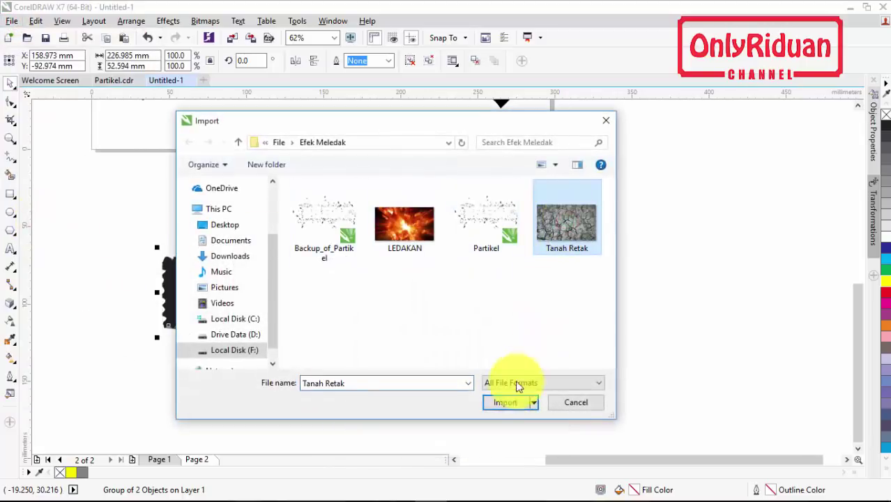
pyautogui.click(506, 404)
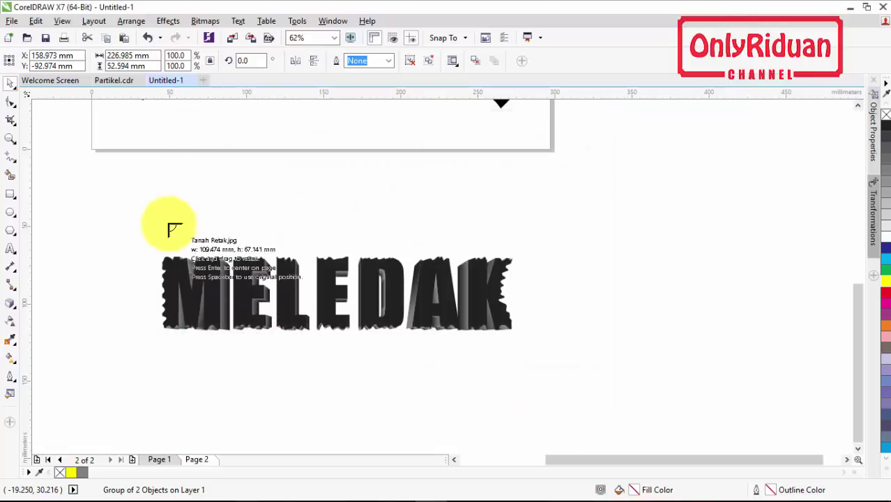
pyautogui.moveTo(142, 210); pyautogui.dragTo(633, 433)
pyautogui.moveTo(184, 251); pyautogui.dragTo(607, 226)
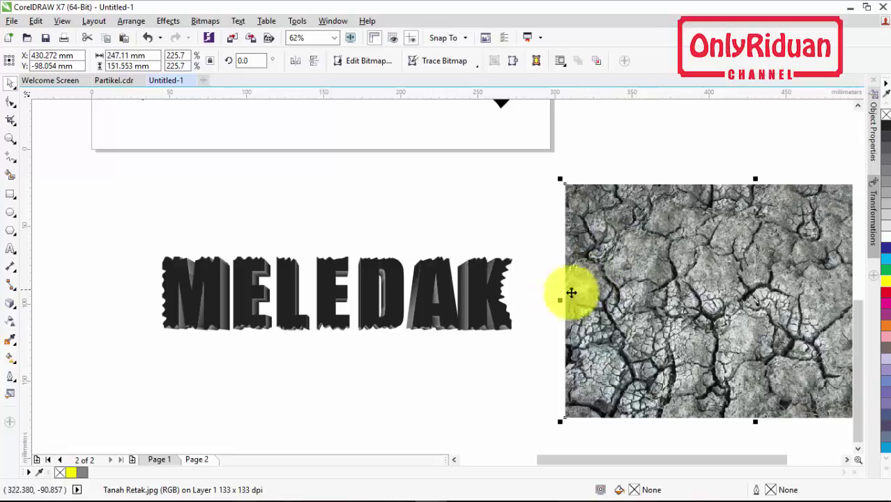
# Ungroup the MELEDAK text into its front face and extrusion, undoing a trial move of the group.
pyautogui.moveTo(477, 296); pyautogui.dragTo(458, 377)
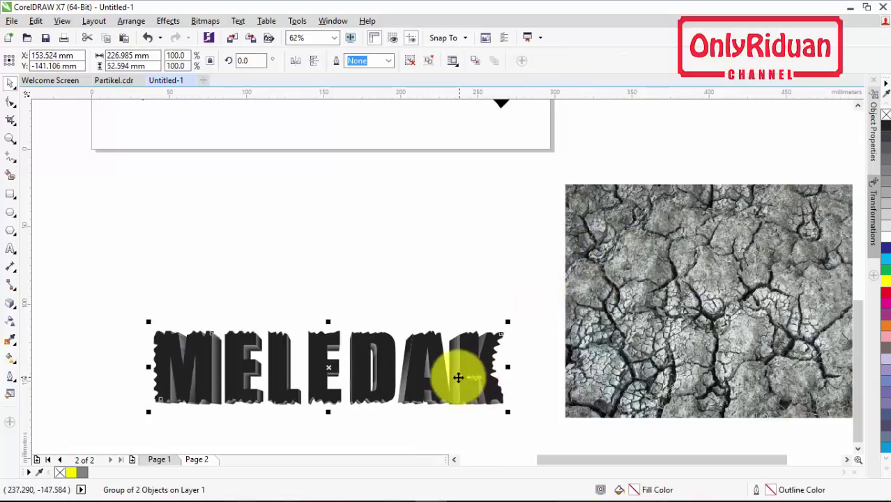
pyautogui.hotkey('ctrl', 'z')
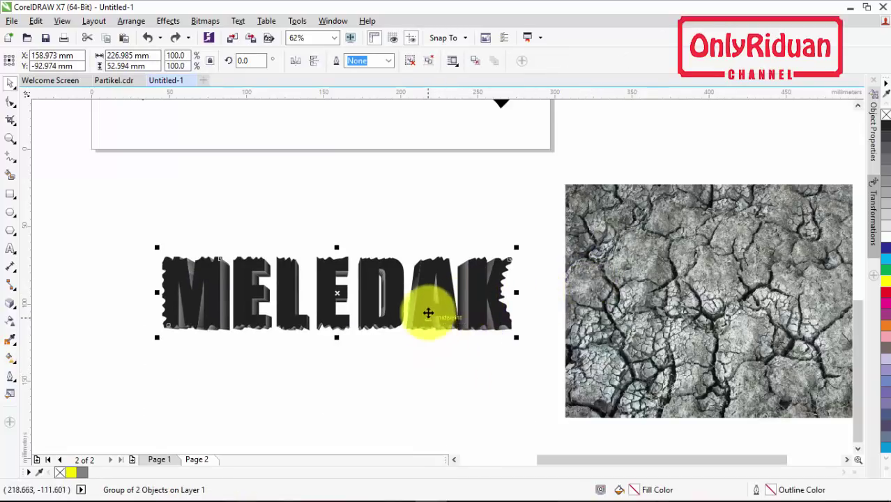
pyautogui.click(411, 61)
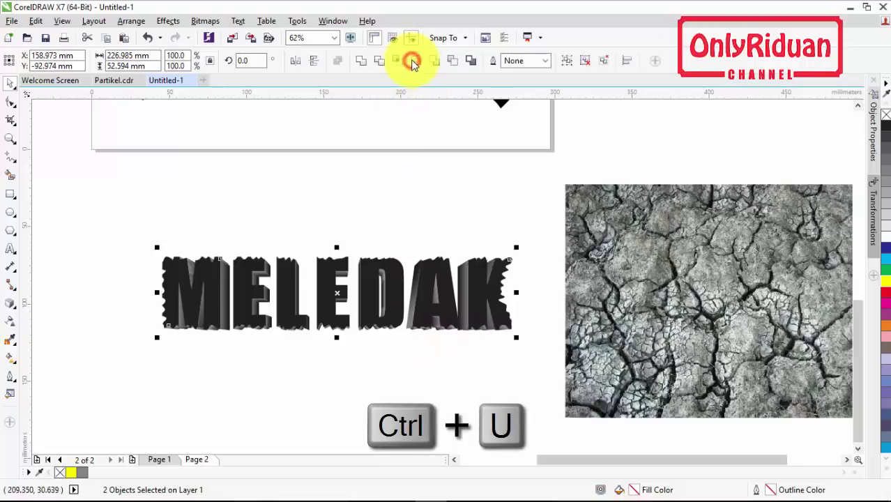
# Try shifting the ungrouped front face below its extrusion and undo the shift.
pyautogui.click(422, 199)
pyautogui.moveTo(478, 278); pyautogui.dragTo(468, 349)
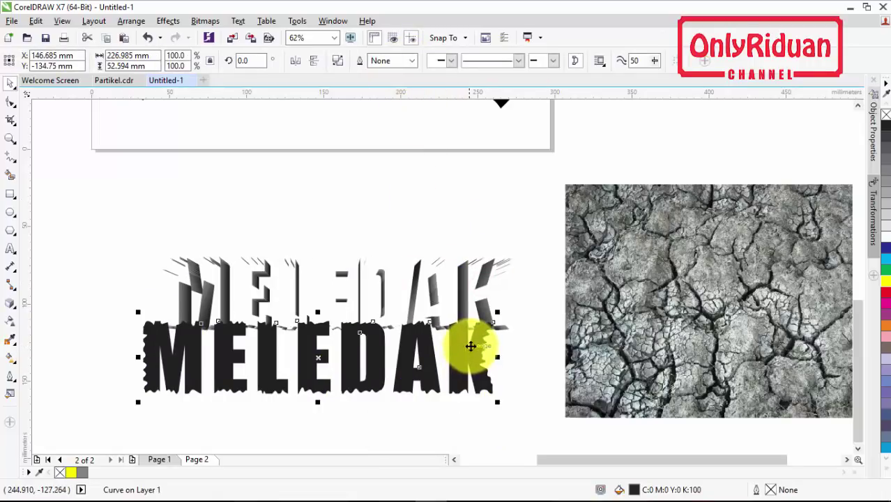
pyautogui.hotkey('ctrl', 'z')
pyautogui.click(423, 184)
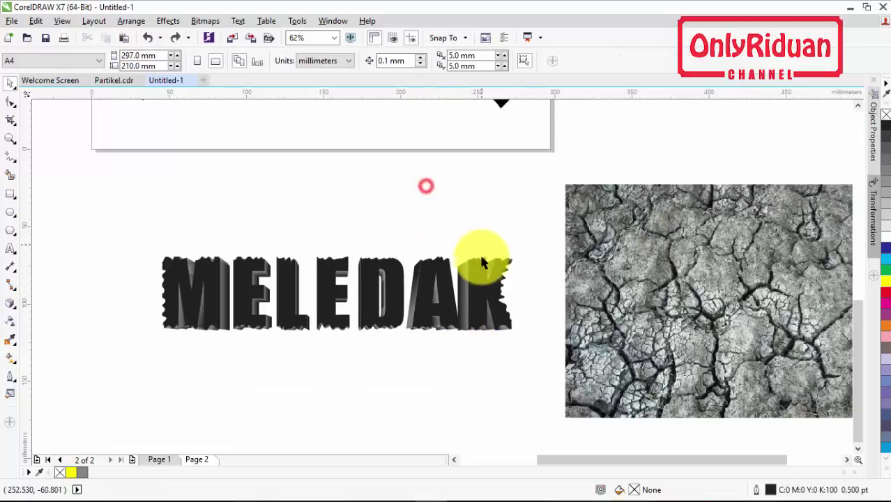
pyautogui.click(484, 290)
# PowerClip the Tanah Retak image inside the MELEDAK front face.
pyautogui.click(623, 268)
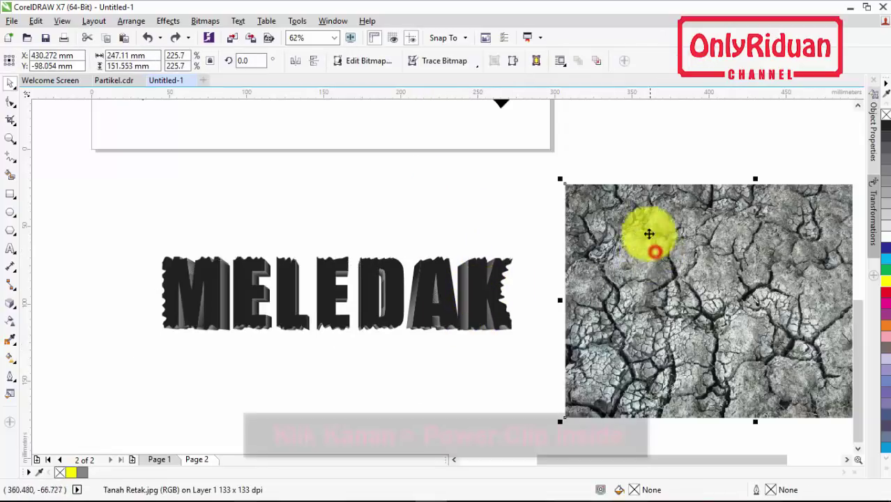
pyautogui.rightClick(628, 225)
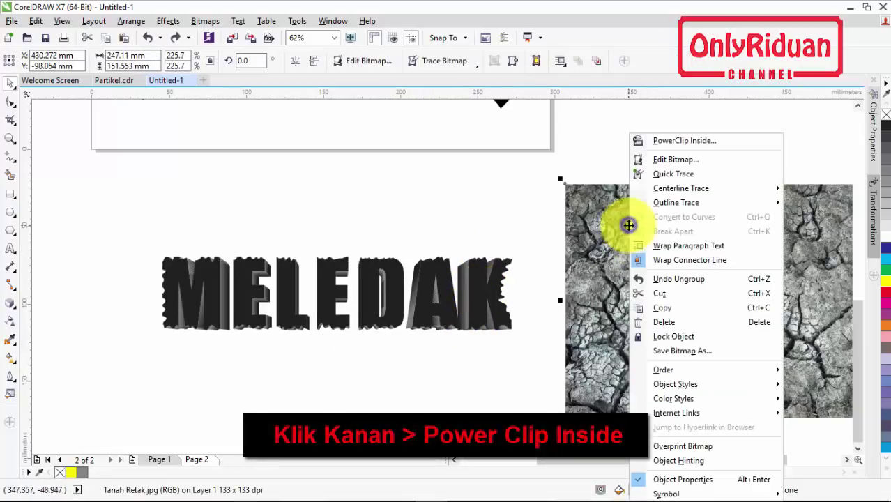
pyautogui.click(681, 141)
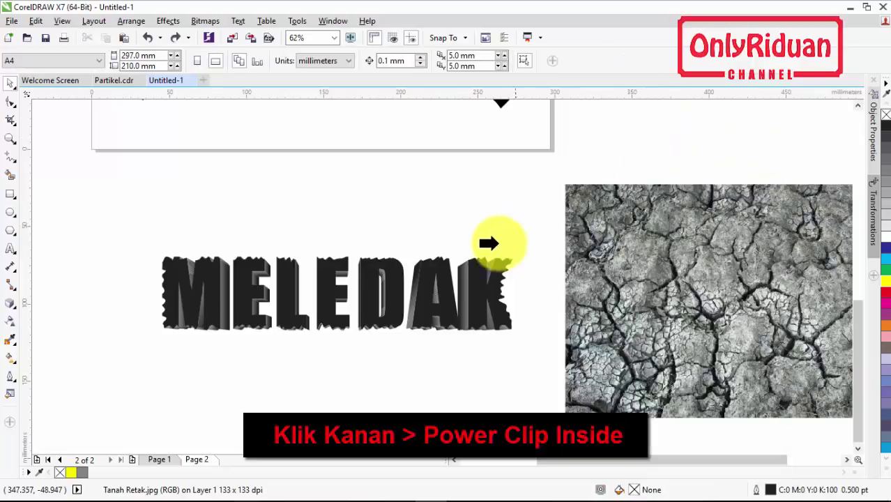
pyautogui.click(474, 292)
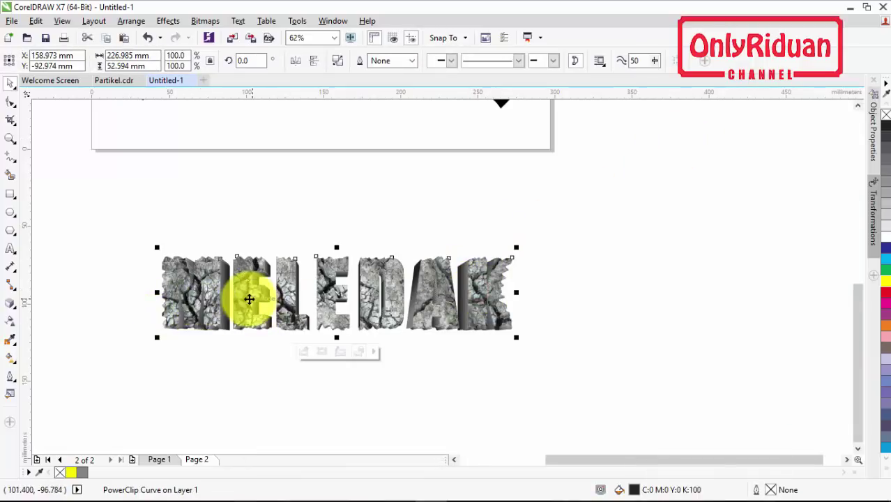
# Edit the MELEDAK PowerClip, reposition the Tanah Retak image to about X 165.7, Y -46.3 mm, and finish editing.
pyautogui.rightClick(371, 284)
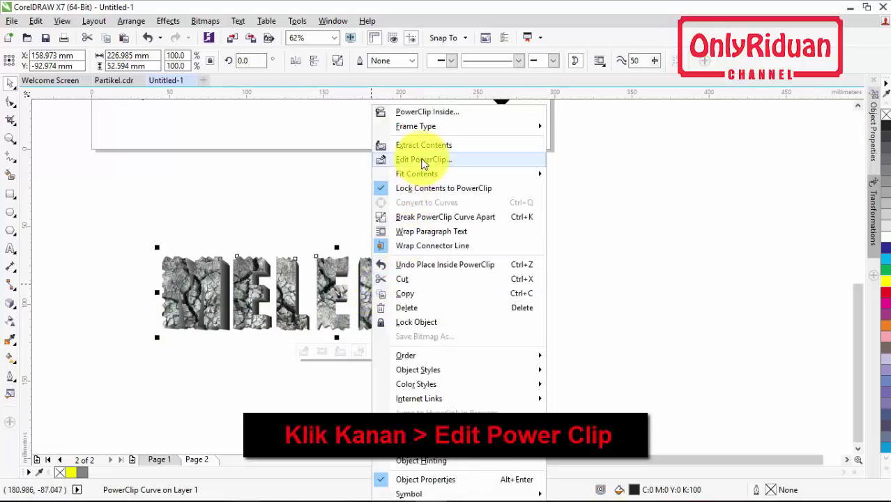
pyautogui.click(417, 159)
pyautogui.moveTo(394, 362); pyautogui.dragTo(399, 297)
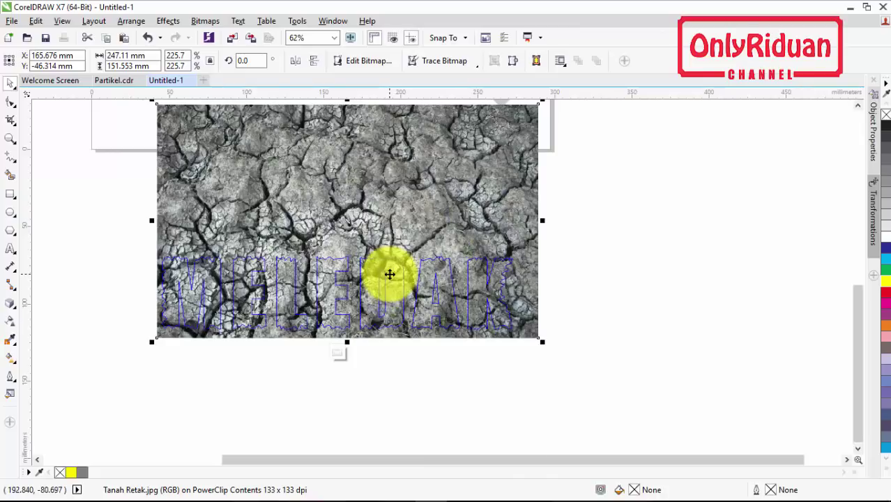
pyautogui.rightClick(389, 273)
pyautogui.click(429, 201)
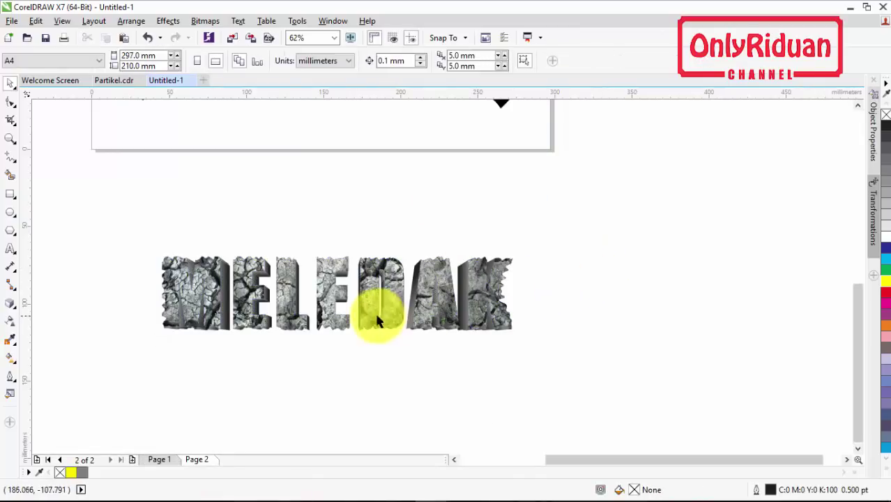
# Try moving the textured MELEDAK front face below its extrusion and undo the move.
pyautogui.moveTo(395, 303); pyautogui.dragTo(398, 403)
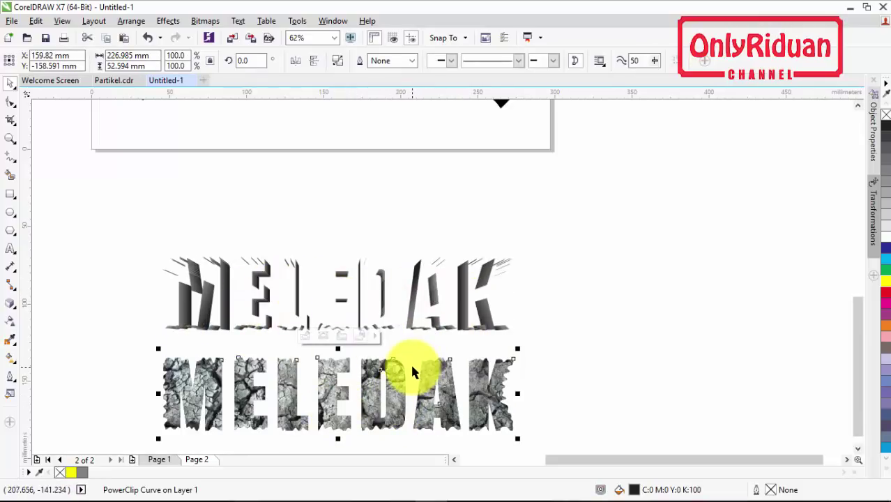
pyautogui.moveTo(412, 372); pyautogui.dragTo(410, 270)
pyautogui.click(562, 280)
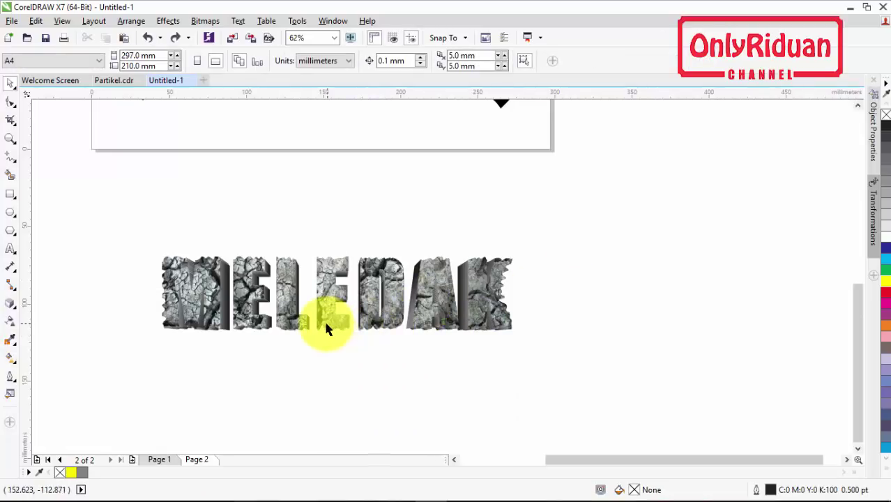
# Copy the Tanah Retak image from inside the MELEDAK PowerClip and paste it onto the page outside the clip.
pyautogui.click(244, 287)
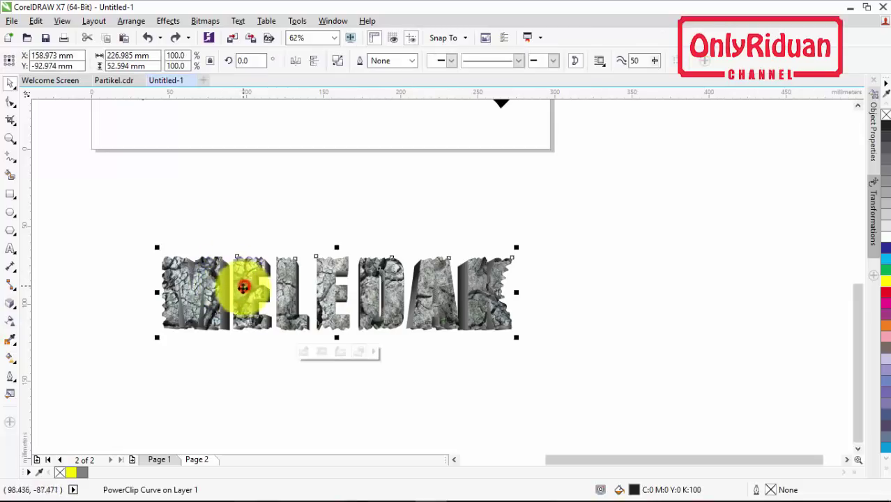
pyautogui.rightClick(322, 286)
pyautogui.click(388, 160)
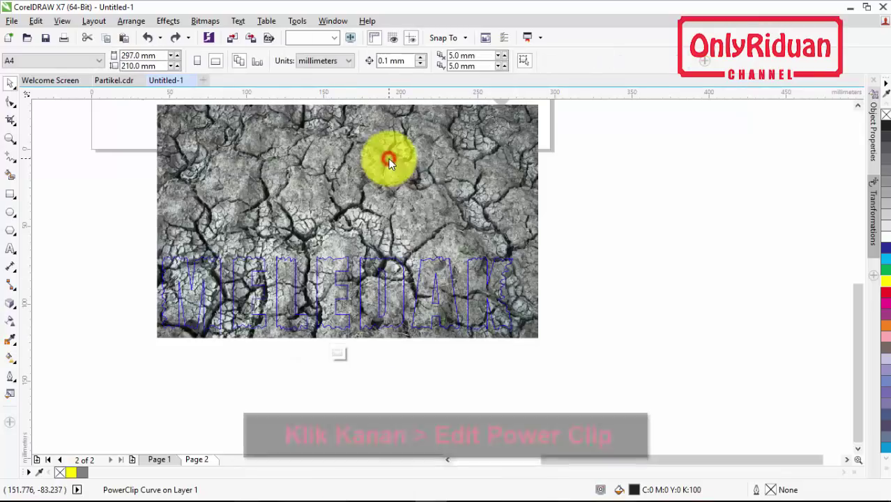
pyautogui.click(382, 185)
pyautogui.hotkey('ctrl', 'c')
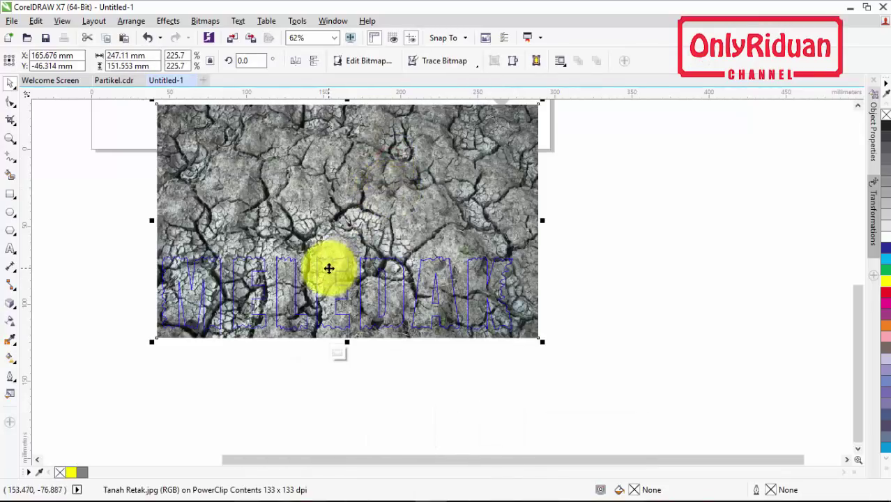
pyautogui.rightClick(329, 267)
pyautogui.click(376, 202)
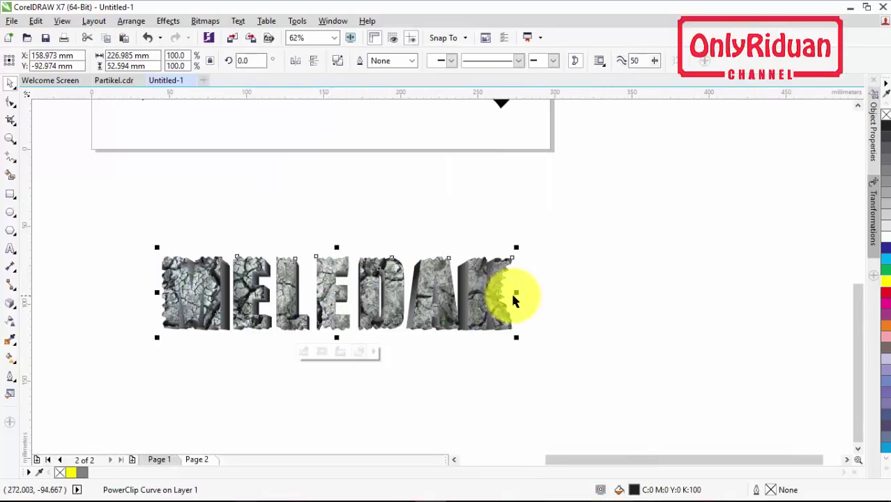
pyautogui.hotkey('ctrl', 'v')
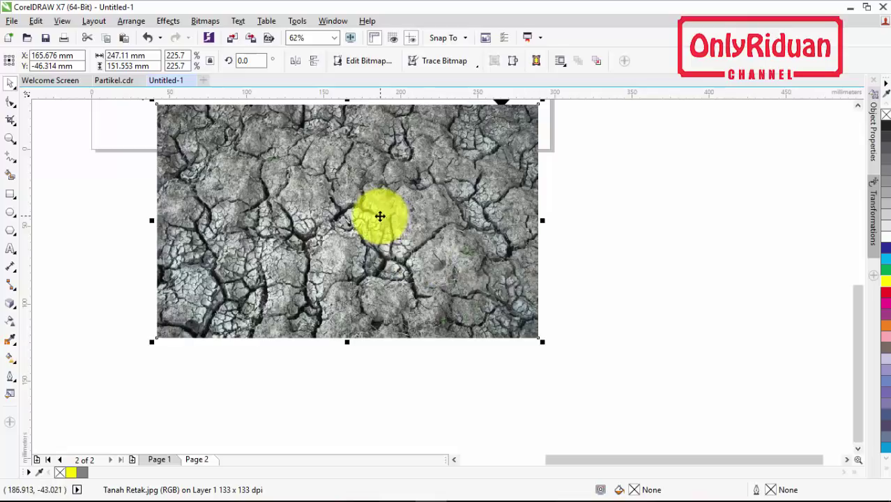
# Try moving the pasted Tanah Retak copy to the right of the MELEDAK text and undo each move.
pyautogui.click(858, 105)
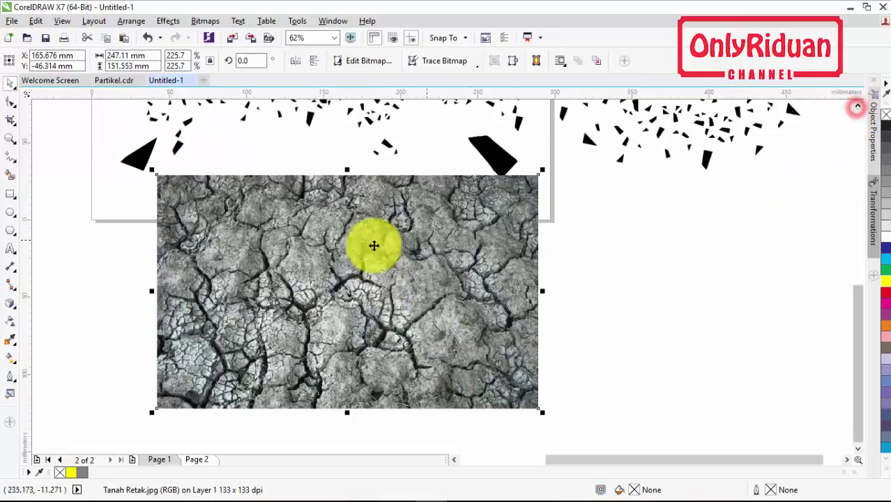
pyautogui.moveTo(185, 223); pyautogui.dragTo(609, 262)
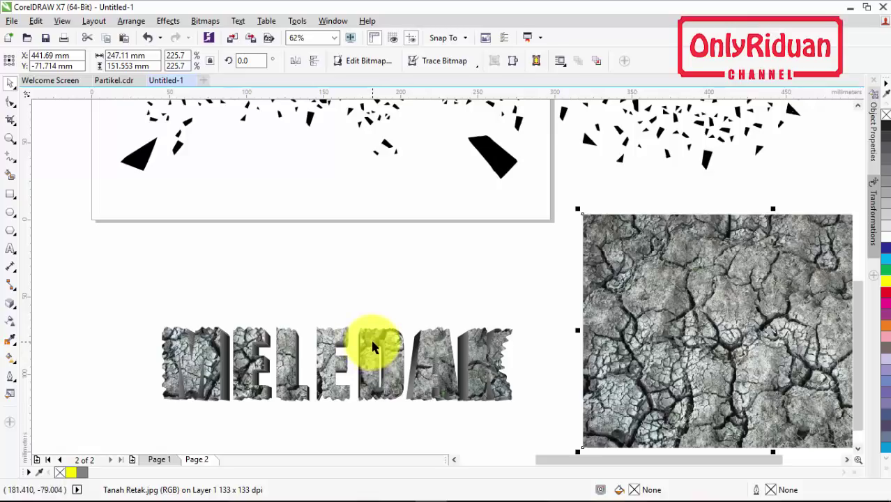
pyautogui.hotkey('ctrl', 'z')
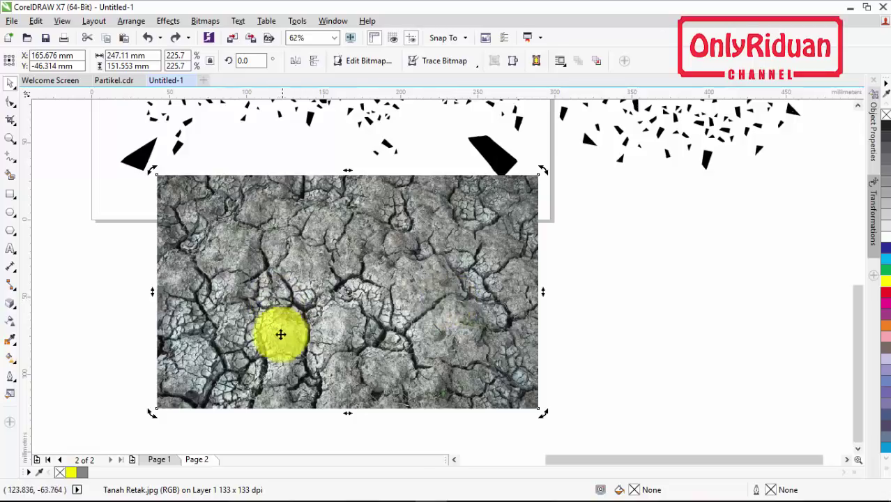
pyautogui.moveTo(181, 226); pyautogui.dragTo(599, 268)
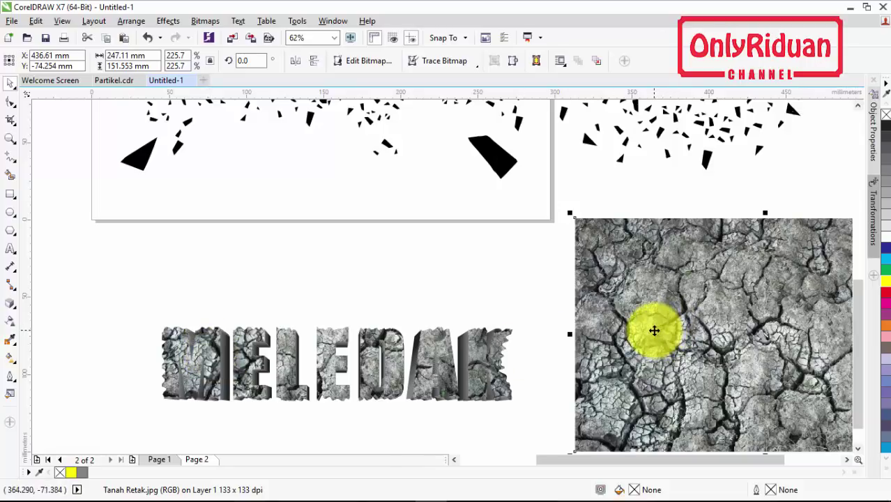
pyautogui.hotkey('ctrl', 'z')
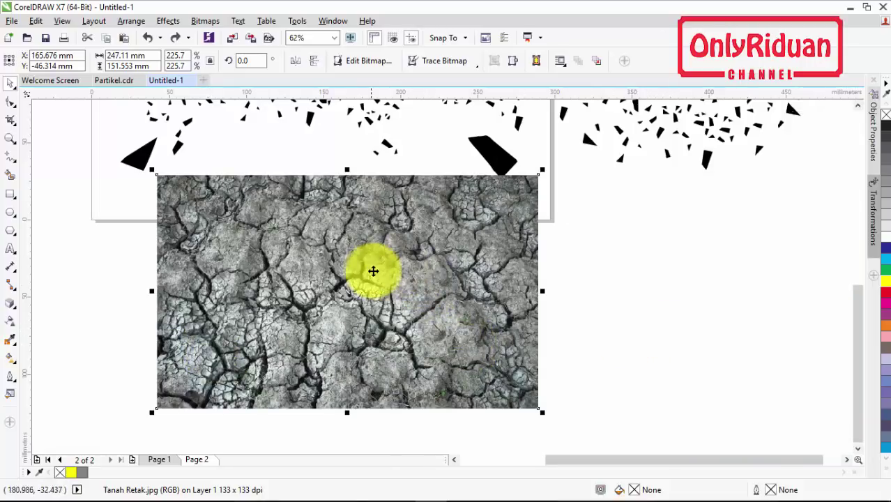
# Open the Brightness/Contrast/Intensity adjustment for the pasted Tanah Retak copy, keeping the image in view.
pyautogui.click(578, 246)
pyautogui.click(398, 258)
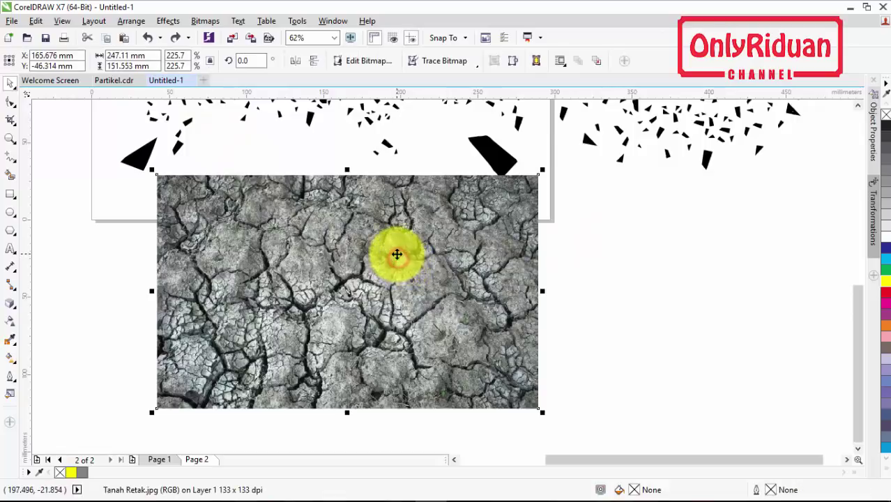
pyautogui.click(167, 24)
pyautogui.moveTo(186, 38)
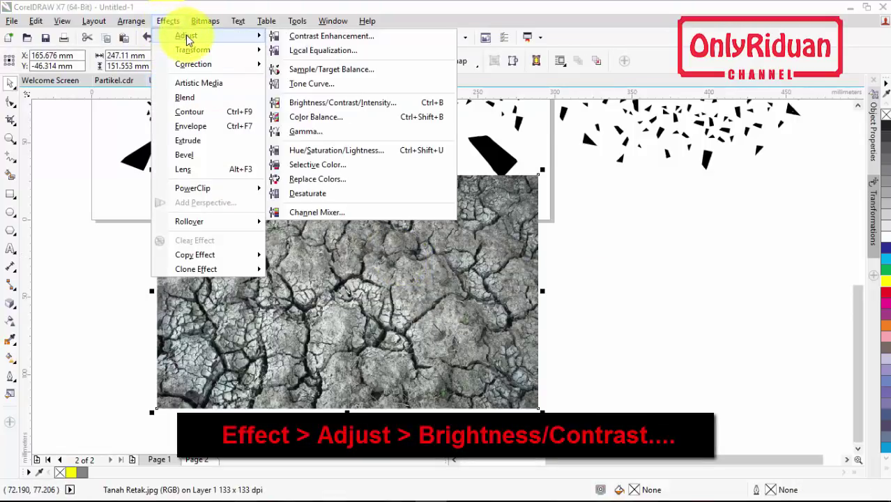
pyautogui.click(319, 105)
pyautogui.moveTo(434, 188); pyautogui.dragTo(597, 242)
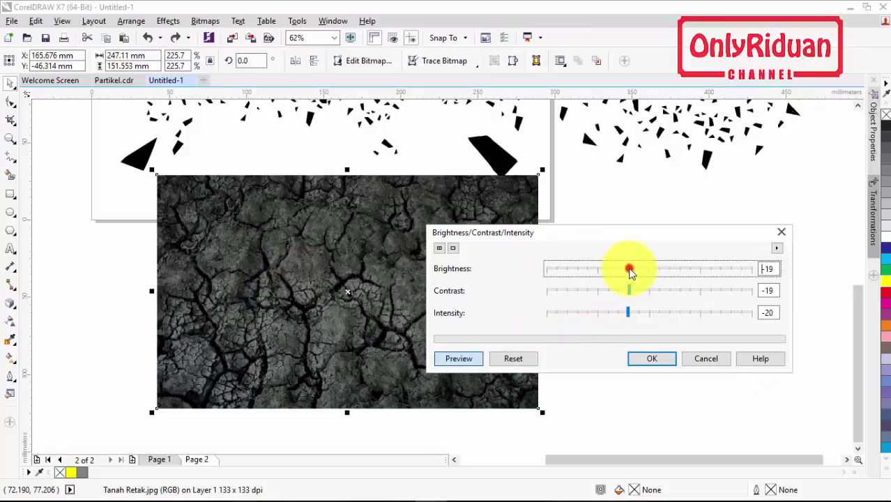
# Try out different brightness and contrast levels on the pasted Tanah Retak copy.
pyautogui.moveTo(629, 269); pyautogui.dragTo(650, 277)
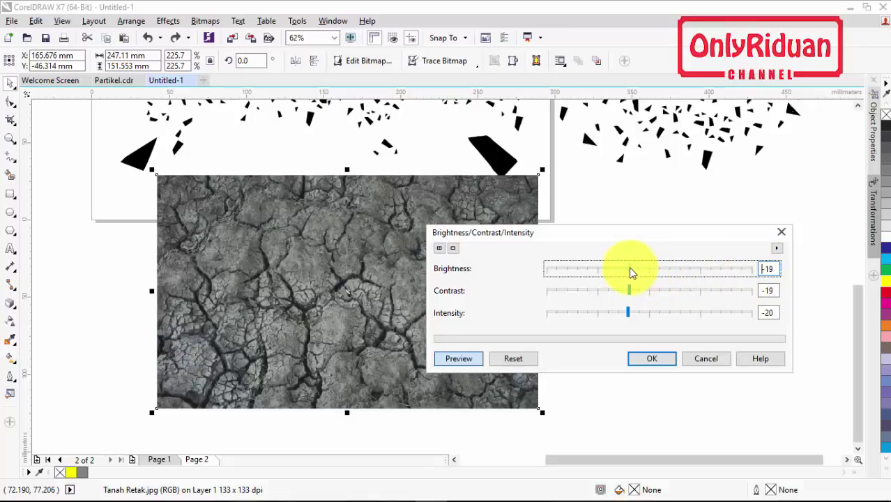
pyautogui.moveTo(631, 272); pyautogui.dragTo(667, 268)
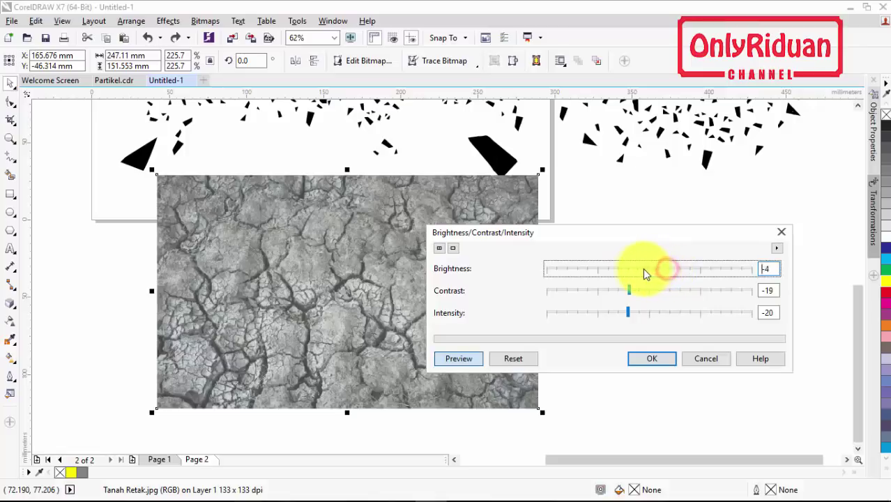
pyautogui.click(629, 291)
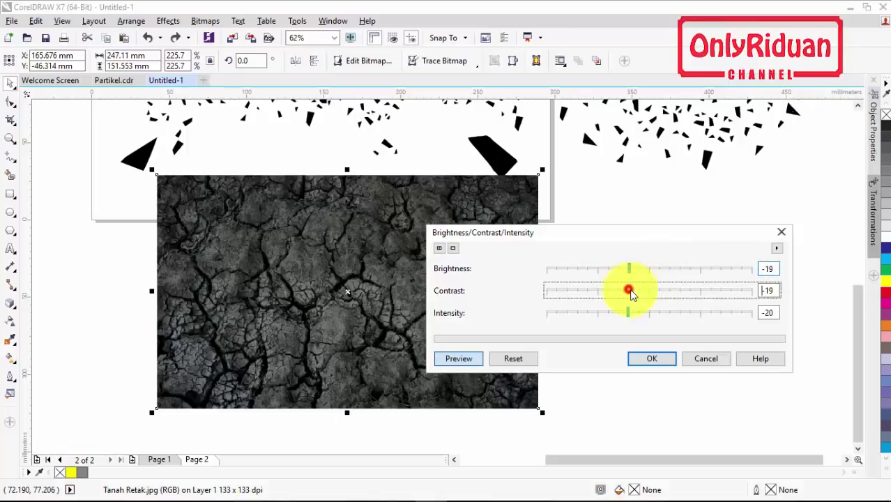
pyautogui.moveTo(664, 299); pyautogui.dragTo(663, 295)
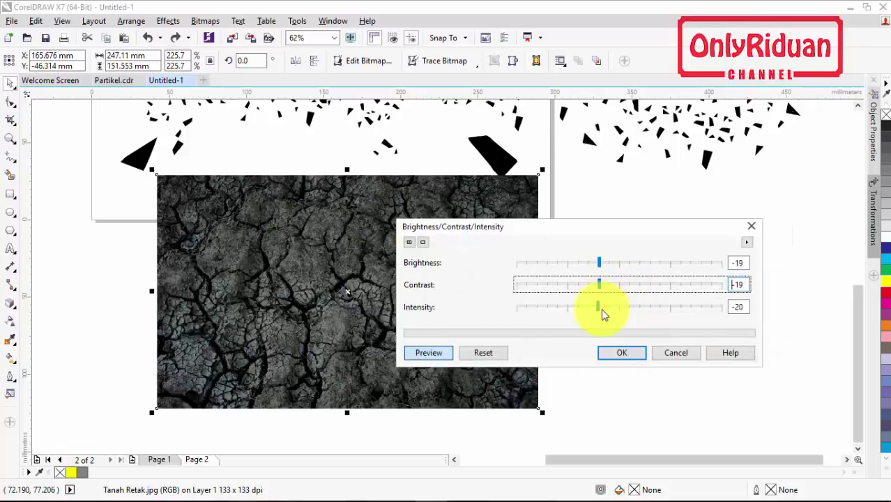
# Darken the pasted Tanah Retak copy with brightness -24, contrast 10 and intensity -24, and apply the adjustment.
pyautogui.moveTo(603, 286); pyautogui.dragTo(597, 310)
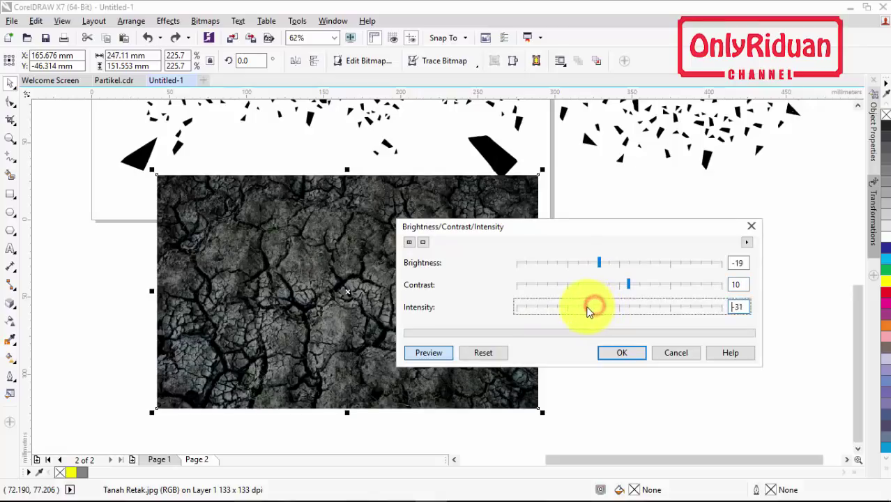
pyautogui.click(598, 265)
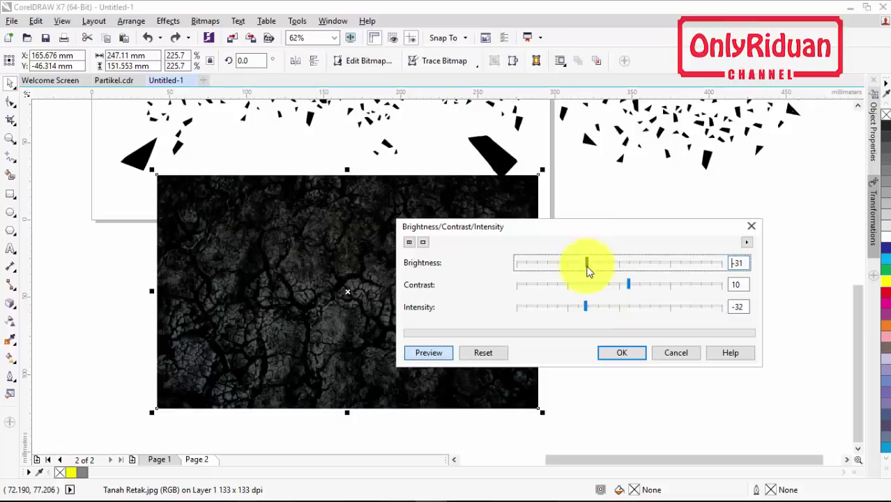
pyautogui.click(585, 308)
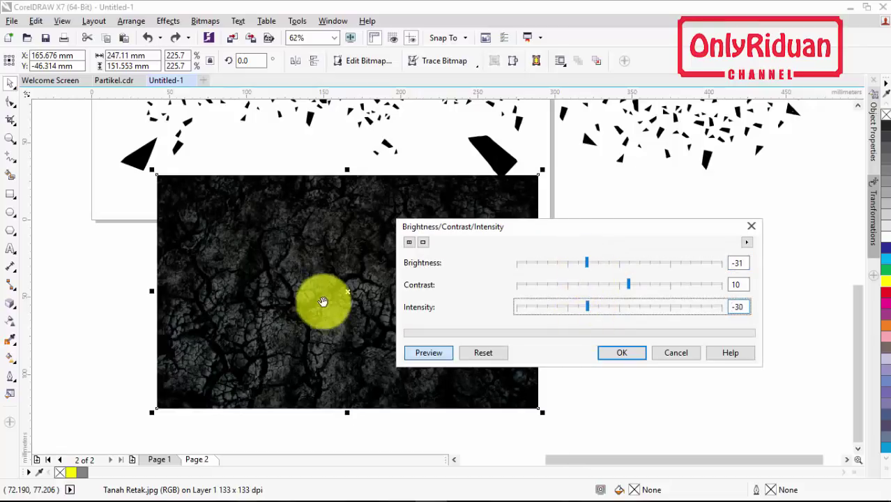
pyautogui.moveTo(590, 270); pyautogui.dragTo(592, 265)
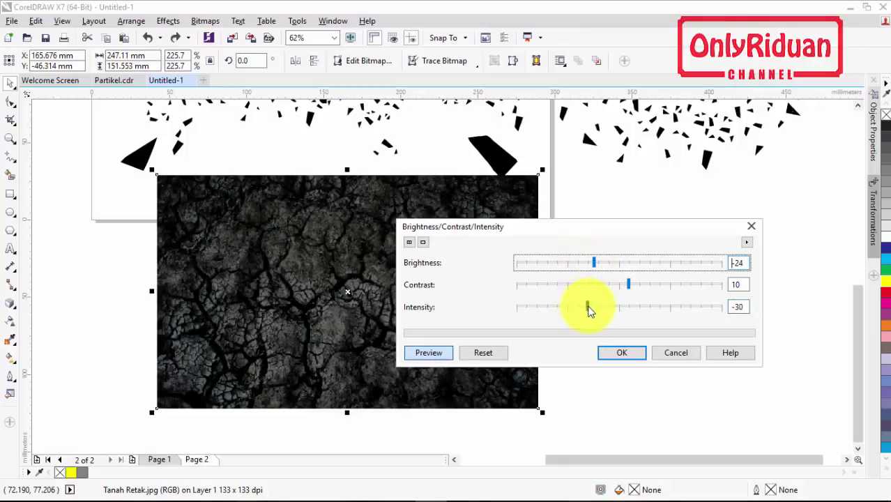
pyautogui.moveTo(589, 309); pyautogui.dragTo(594, 307)
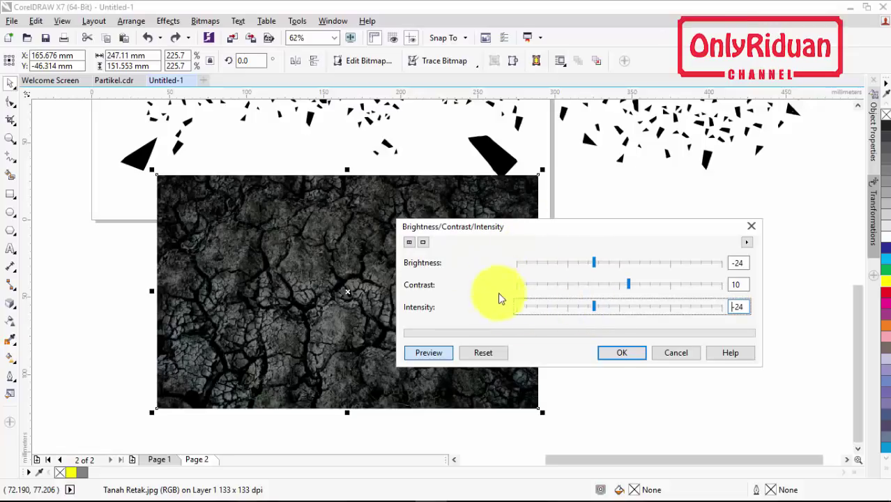
pyautogui.click(622, 357)
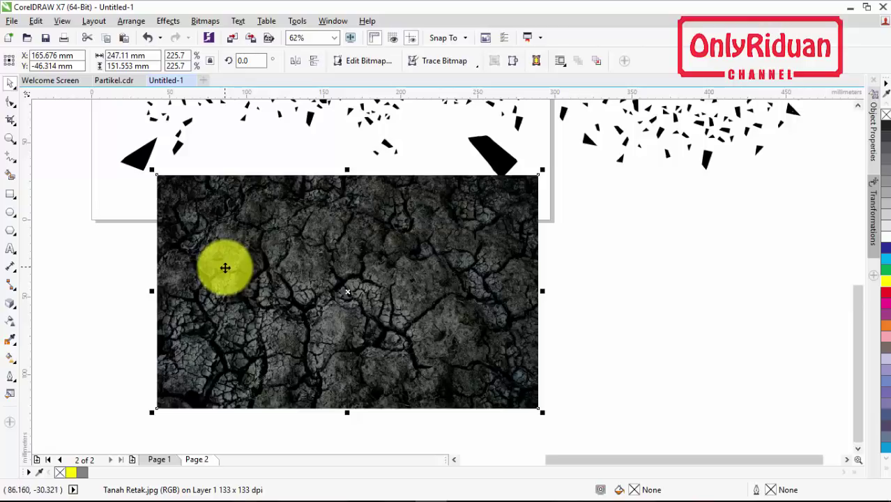
# Try moving the darkened Tanah Retak copy to the right of the MELEDAK text and undo each move.
pyautogui.moveTo(184, 219); pyautogui.dragTo(601, 253)
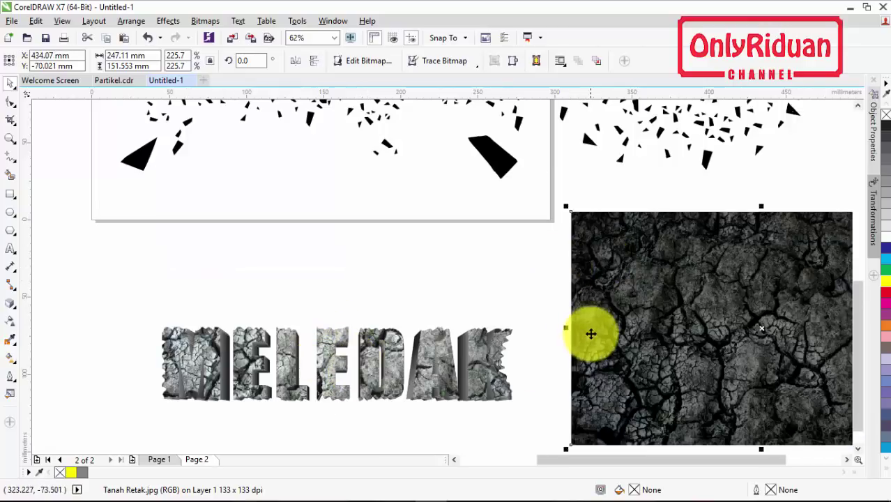
pyautogui.hotkey('ctrl', 'z')
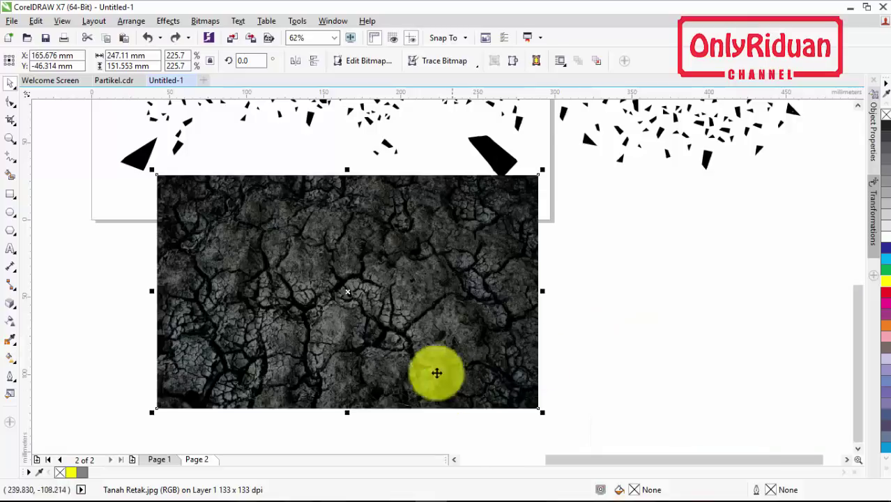
pyautogui.rightClick(371, 238)
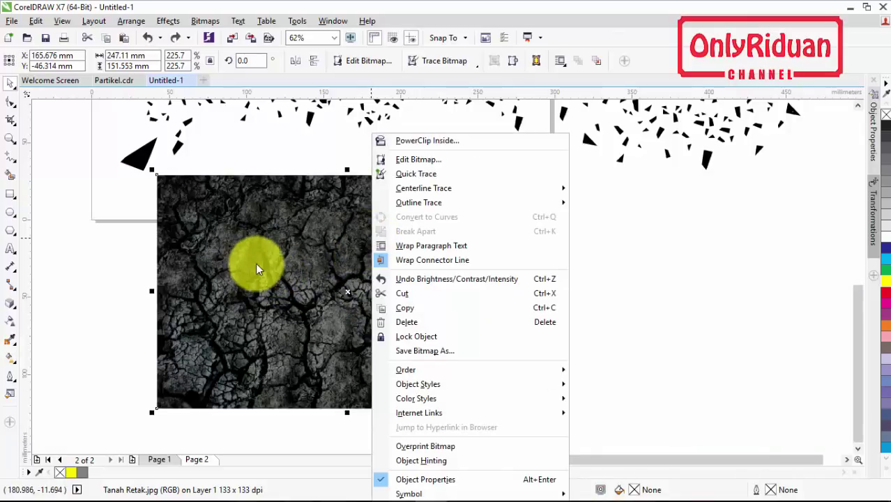
pyautogui.moveTo(255, 263); pyautogui.dragTo(689, 293)
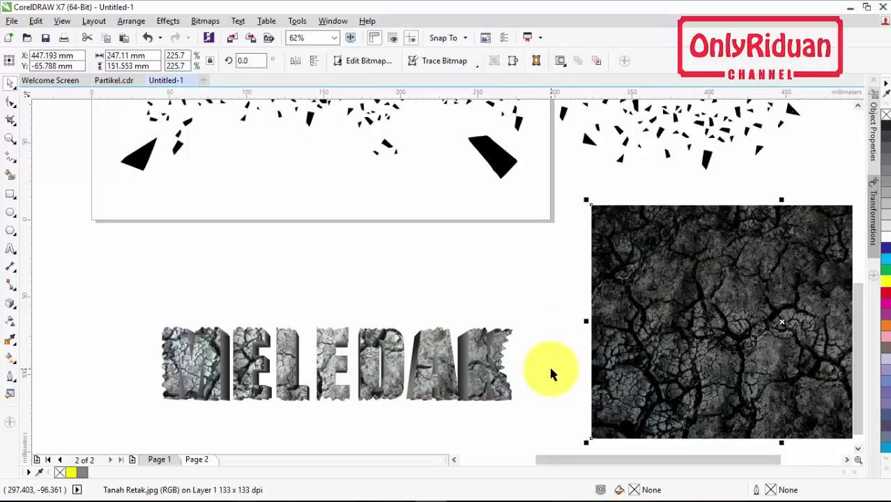
pyautogui.hotkey('ctrl', 'z')
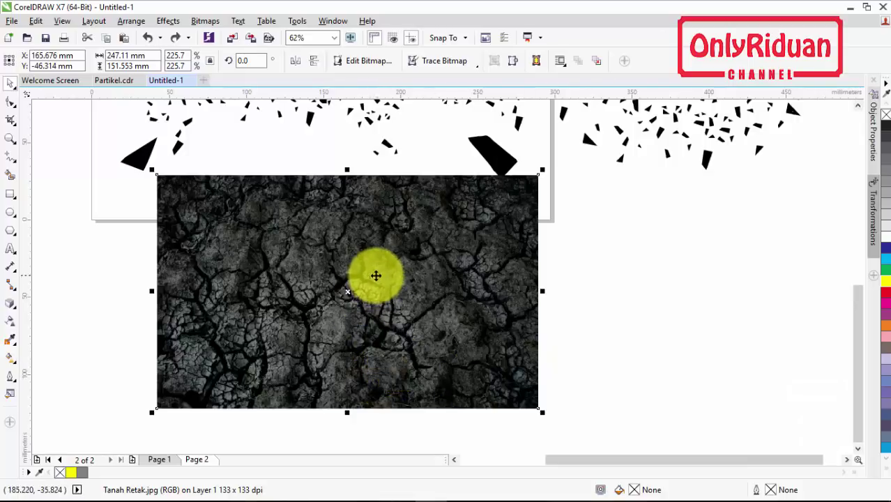
# Send the darkened Tanah Retak image to the back of the page, behind the MELEDAK text.
pyautogui.rightClick(380, 266)
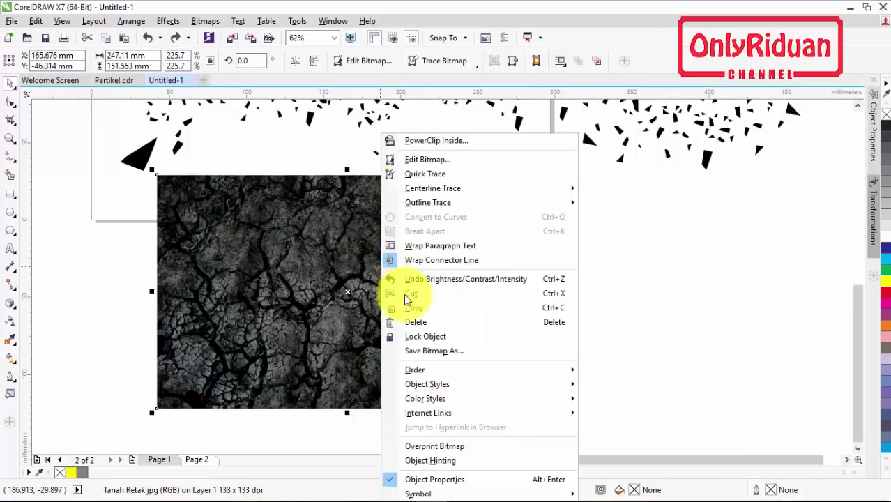
pyautogui.moveTo(431, 375)
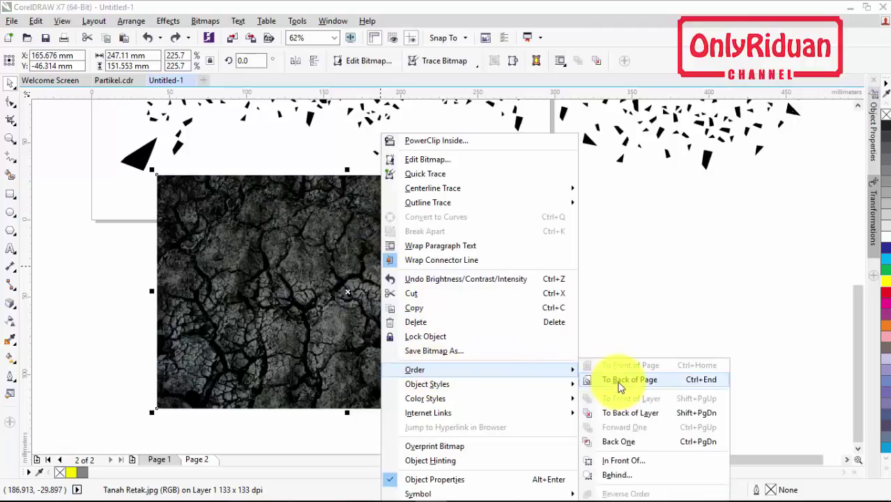
pyautogui.click(621, 386)
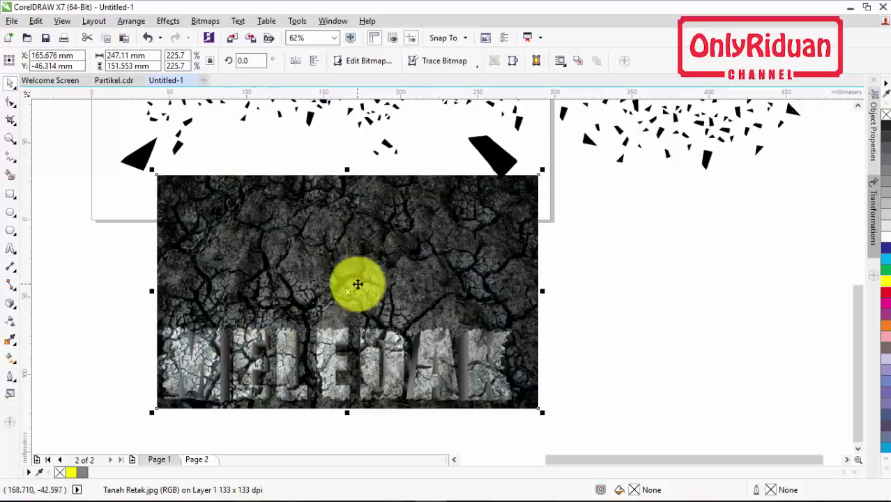
# PowerClip the darkened Tanah Retak image inside the extruded sides of the MELEDAK letters.
pyautogui.scroll(2, 218, 368)
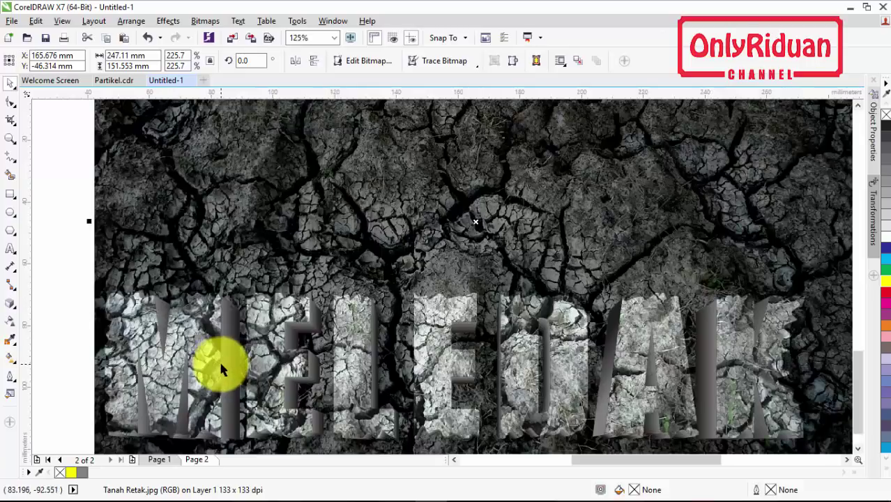
pyautogui.rightClick(247, 188)
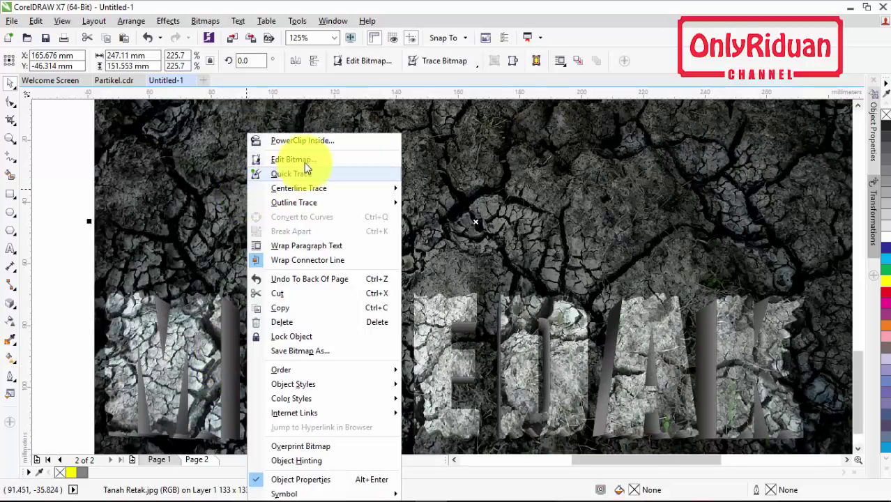
pyautogui.click(313, 140)
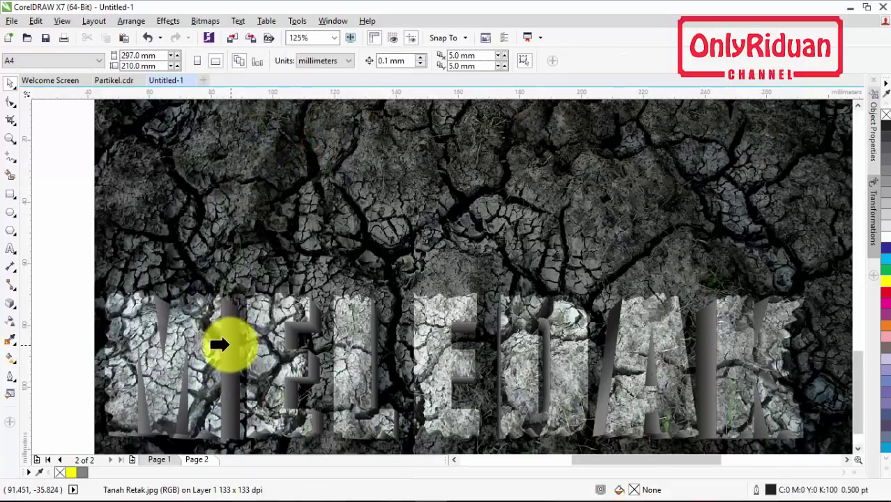
pyautogui.click(225, 343)
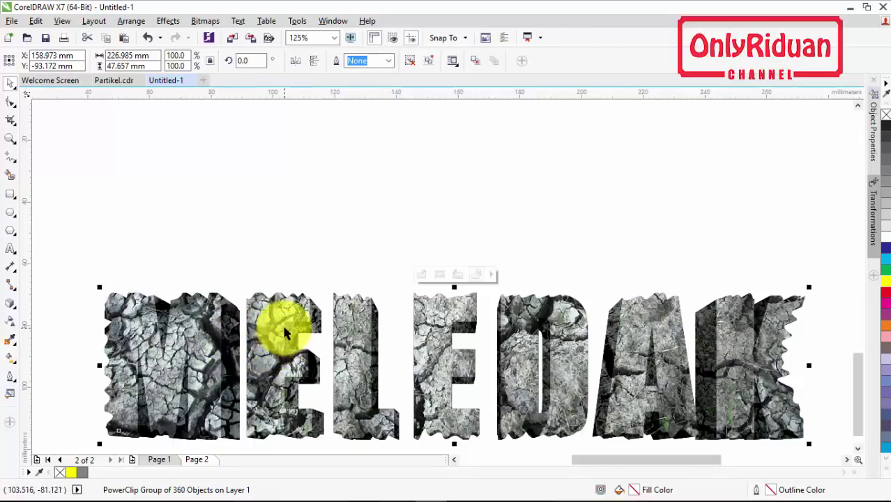
# Group the textured MELEDAK front faces with the darker textured extrusion behind them.
pyautogui.scroll(-3, 281, 323)
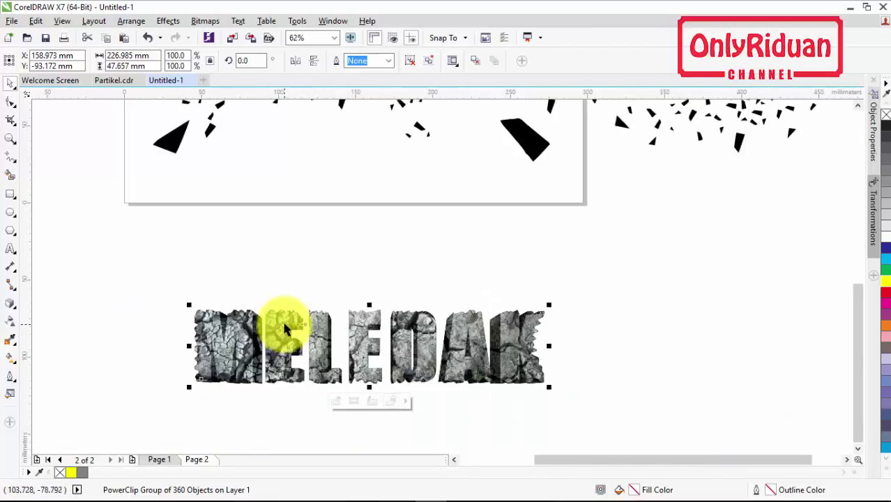
pyautogui.click(610, 386)
pyautogui.moveTo(595, 392); pyautogui.dragTo(187, 294)
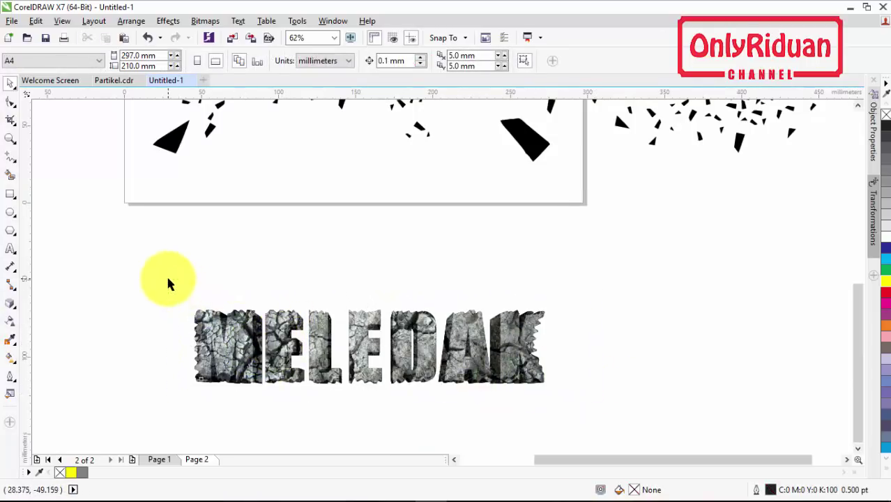
pyautogui.click(284, 261)
pyautogui.click(277, 328)
pyautogui.moveTo(269, 348); pyautogui.dragTo(267, 354)
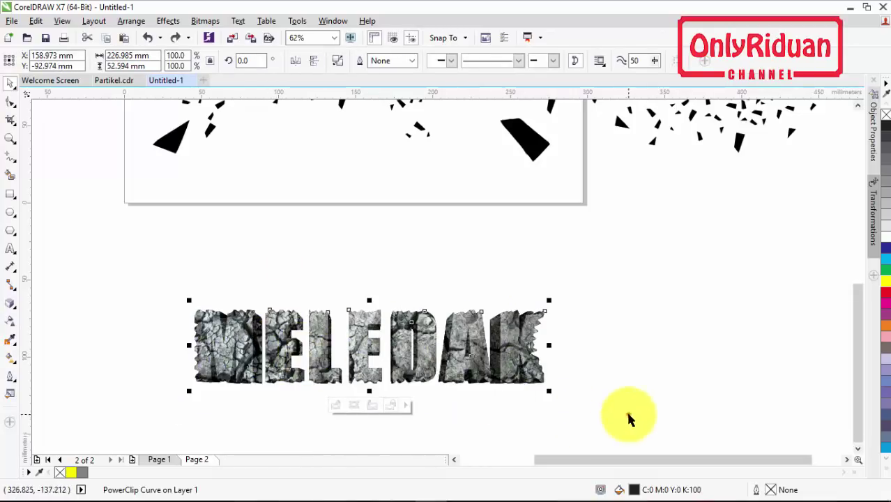
pyautogui.moveTo(628, 415); pyautogui.dragTo(143, 284)
pyautogui.hotkey('ctrl', 'g')
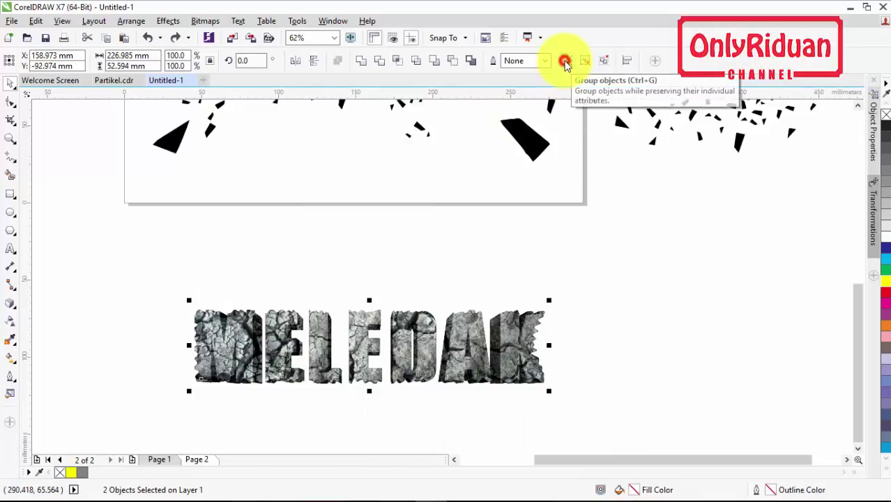
pyautogui.click(566, 63)
# Move the large lower-left shard slightly outward and enlarge the left-edge shard and the upper-right shard to about 54%.
pyautogui.click(856, 104)
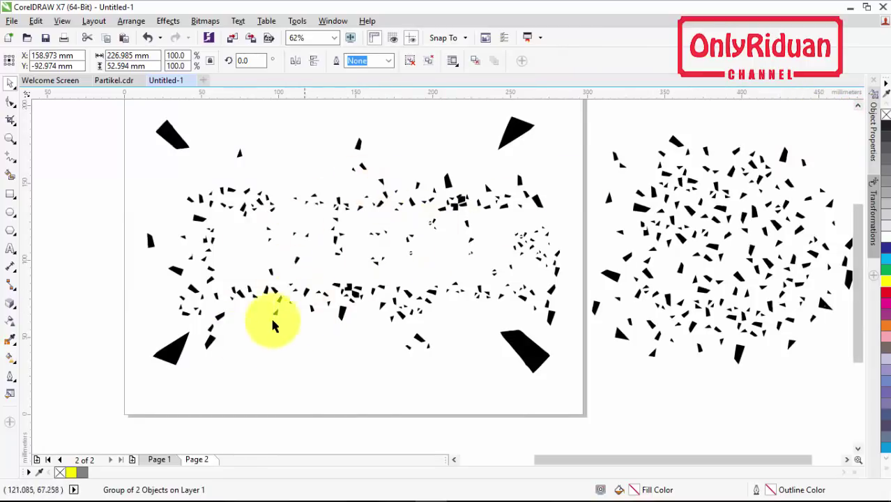
pyautogui.click(179, 357)
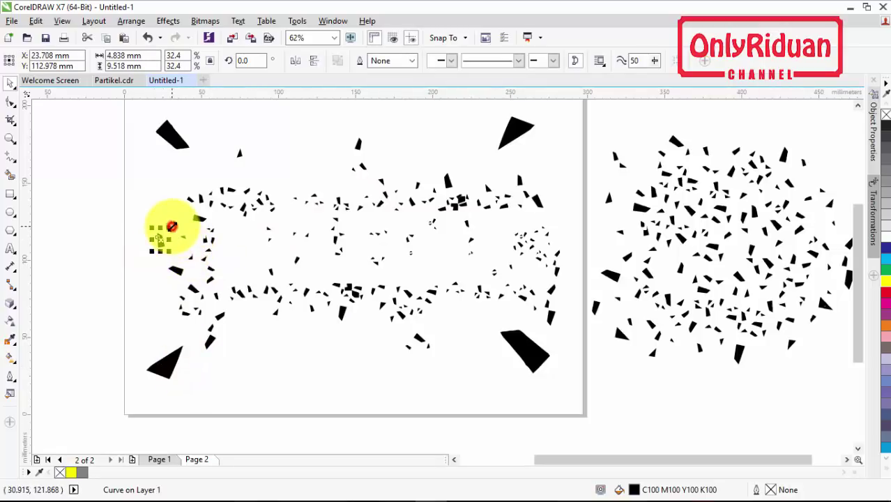
pyautogui.moveTo(171, 226); pyautogui.dragTo(178, 217)
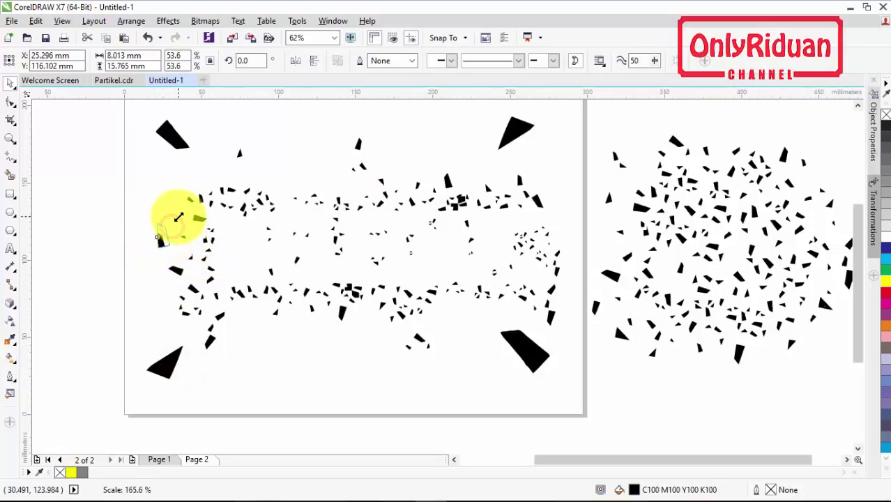
pyautogui.click(538, 198)
pyautogui.moveTo(548, 188); pyautogui.dragTo(567, 181)
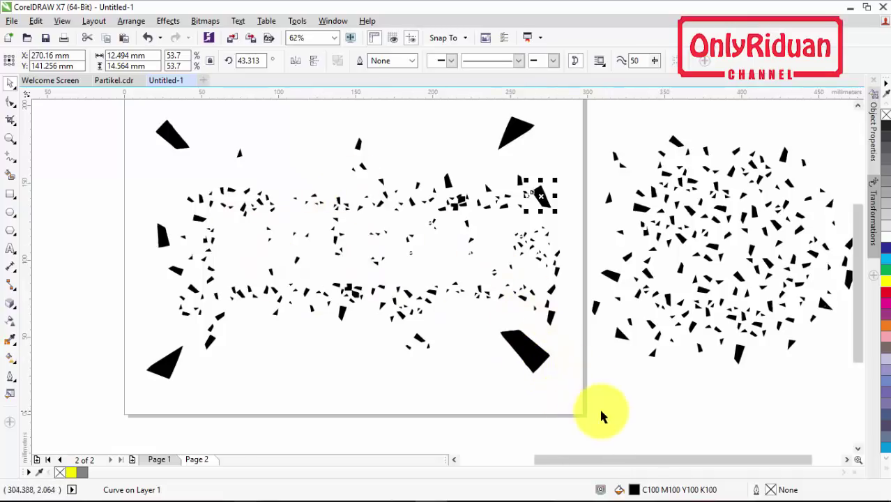
# Select all the black debris fragments on the page and group them.
pyautogui.moveTo(601, 410); pyautogui.dragTo(109, 110)
pyautogui.hotkey('ctrl', 'g')
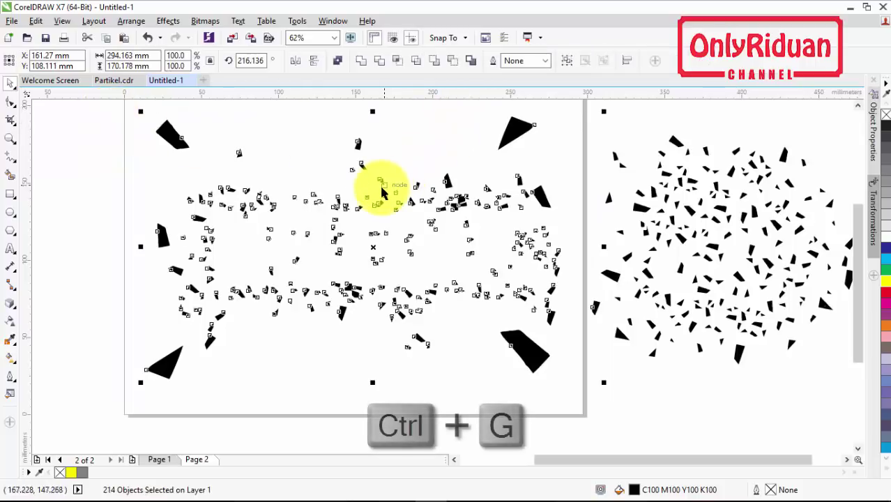
pyautogui.click(567, 64)
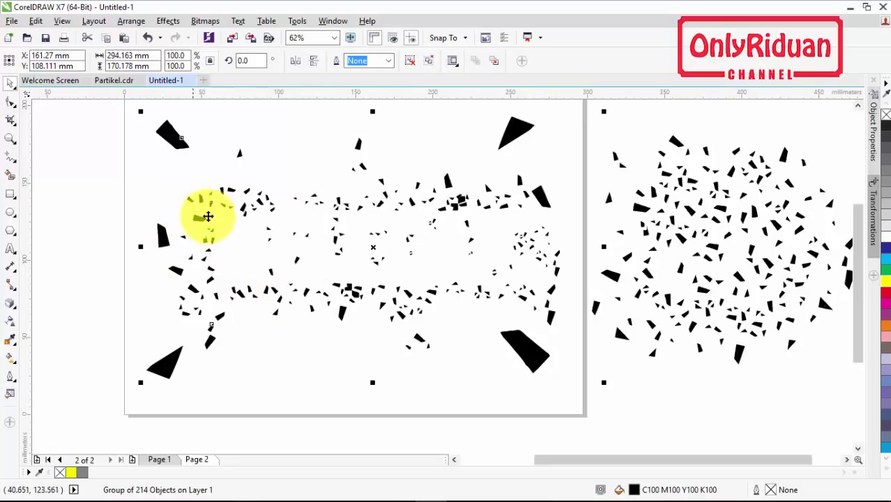
# Duplicate the debris group and fill the copy red, C:0 M:100 Y:100 K:0.
pyautogui.hotkey('ctrl', 'd')
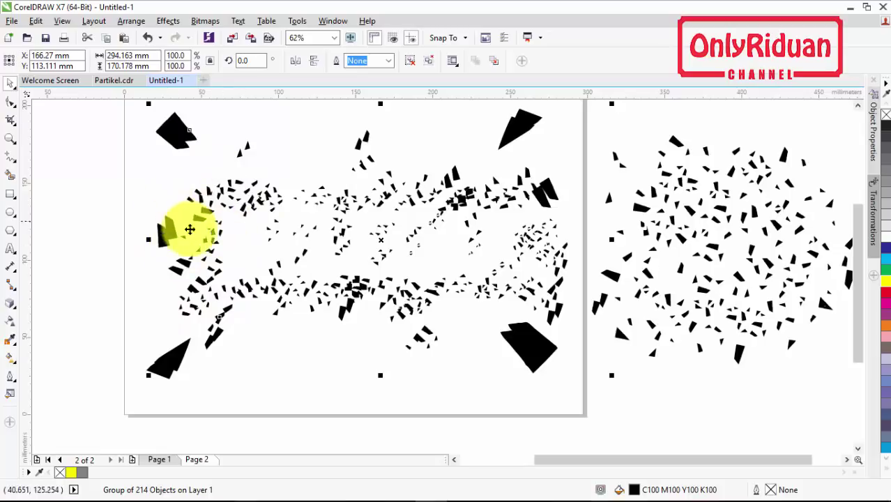
pyautogui.click(100, 193)
pyautogui.click(175, 230)
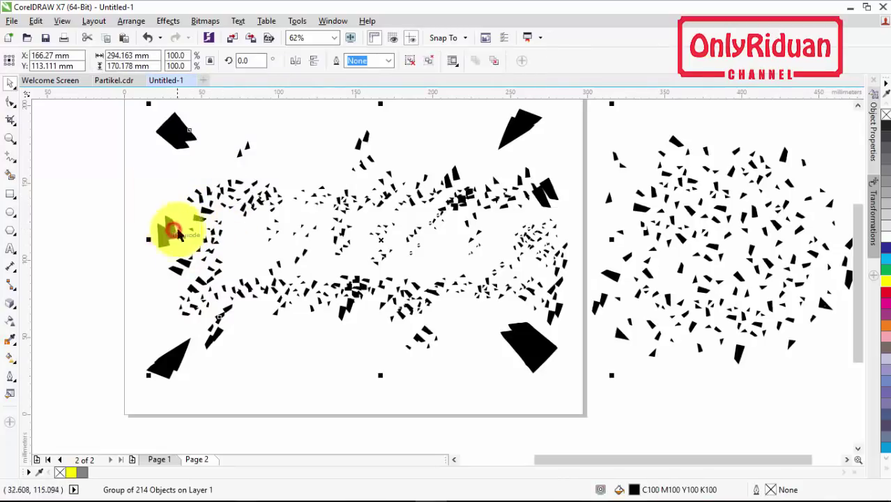
pyautogui.click(885, 294)
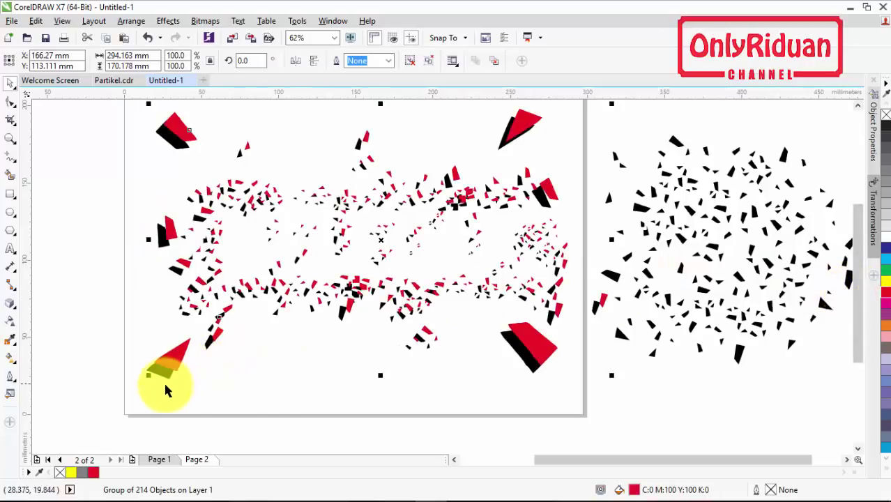
# Move the red debris copy down over the black fragments with a small offset, to about X 163.7, Y 108.3 mm.
pyautogui.scroll(4, 152, 370)
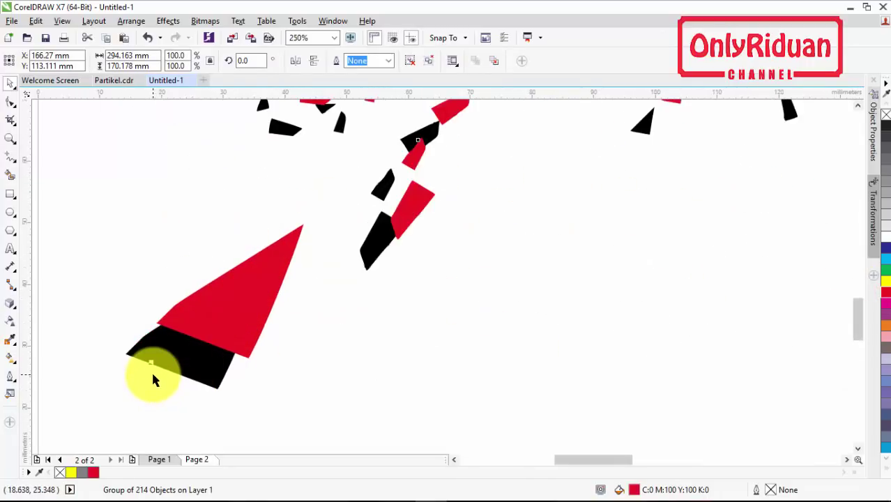
pyautogui.click(105, 269)
pyautogui.click(209, 297)
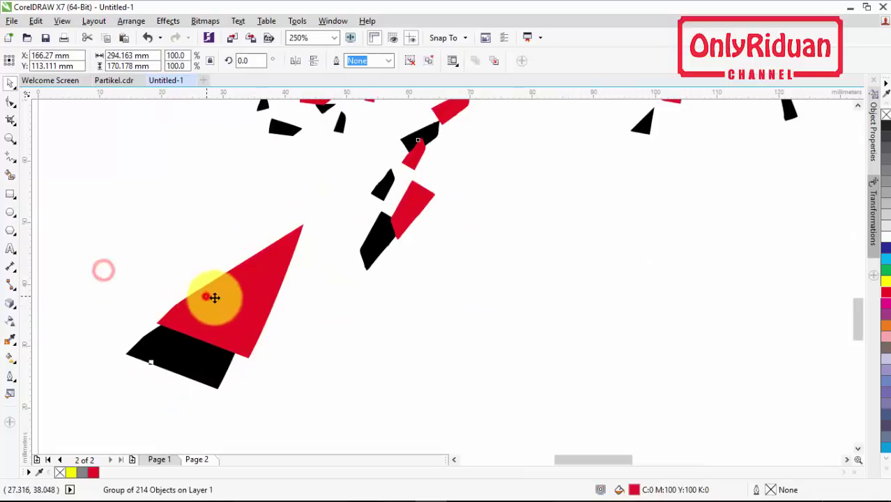
pyautogui.moveTo(220, 298); pyautogui.dragTo(204, 327)
pyautogui.scroll(-1, 202, 312)
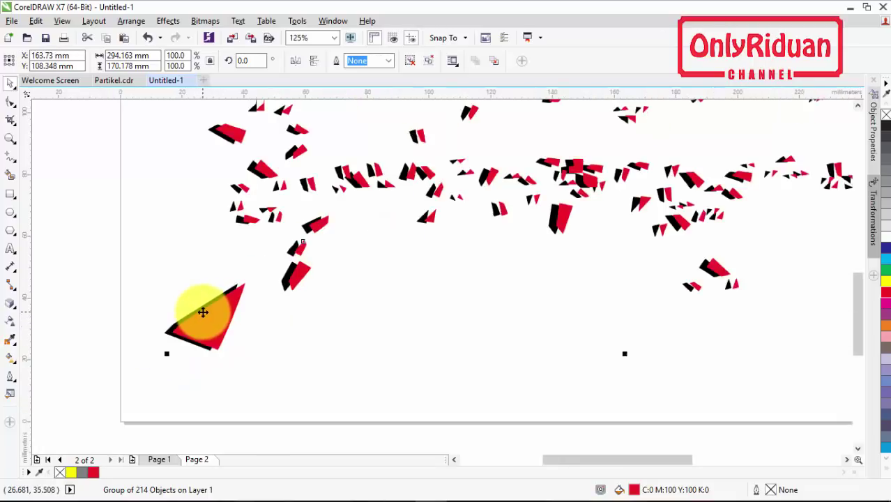
pyautogui.scroll(-1, 203, 311)
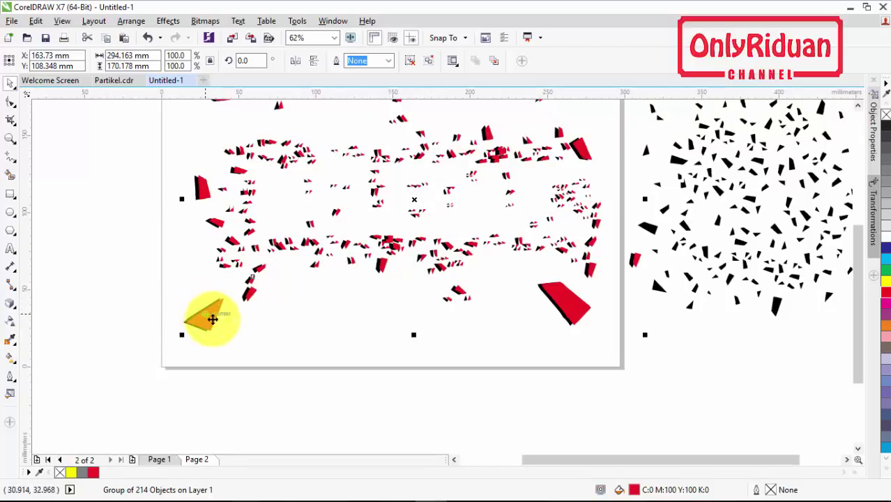
pyautogui.scroll(-1, 212, 315)
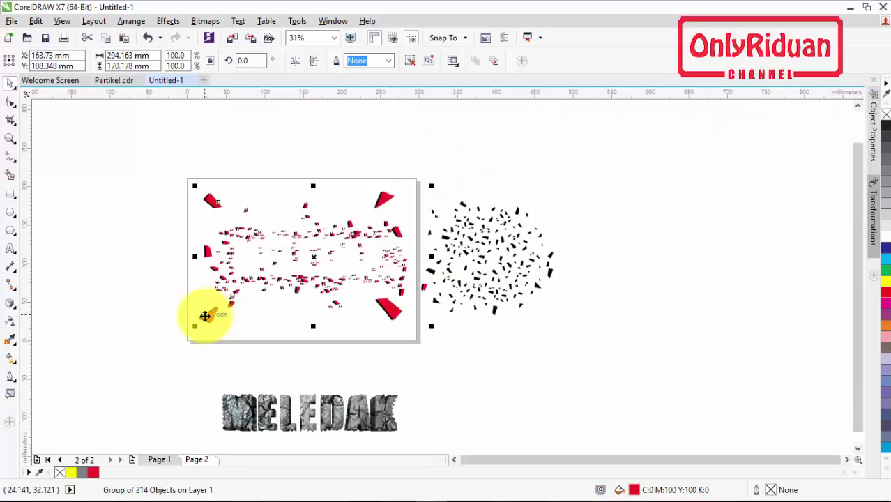
# Nudge the red debris copy left and slightly up to X 161.43, Y 108.848 mm, leaving a thin black edge beneath each fragment.
pyautogui.scroll(1, 205, 315)
pyautogui.scroll(1, 207, 313)
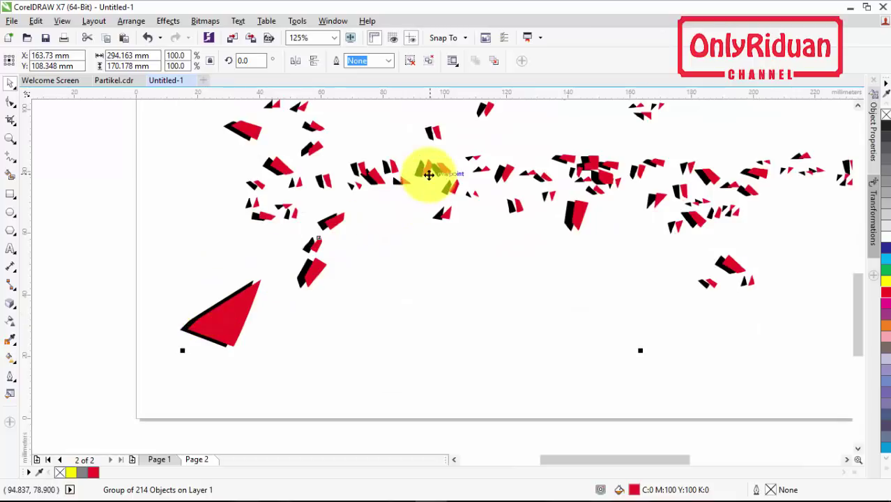
pyautogui.click(125, 286)
pyautogui.click(223, 320)
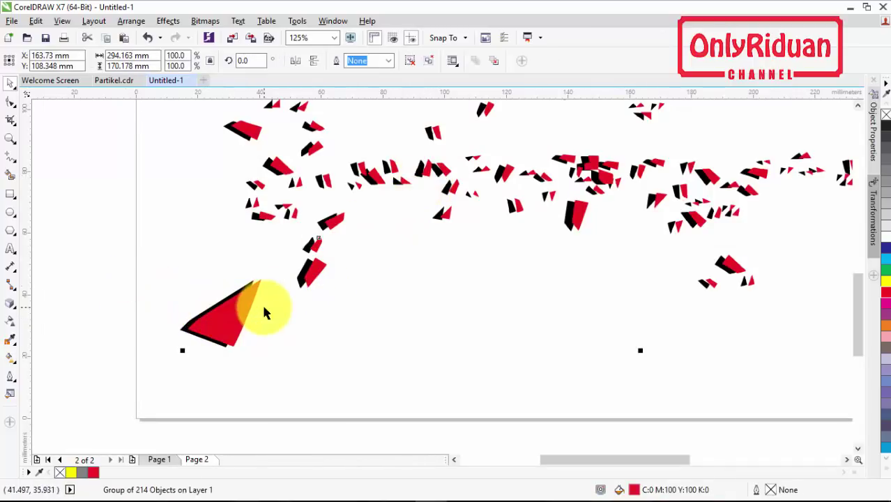
pyautogui.press('Left')
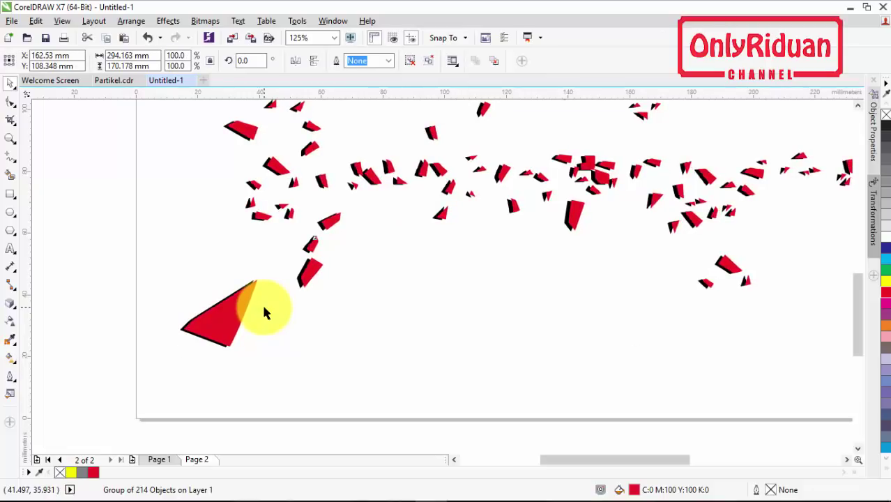
pyautogui.press('Left')
pyautogui.press('Left')
pyautogui.press('Left')
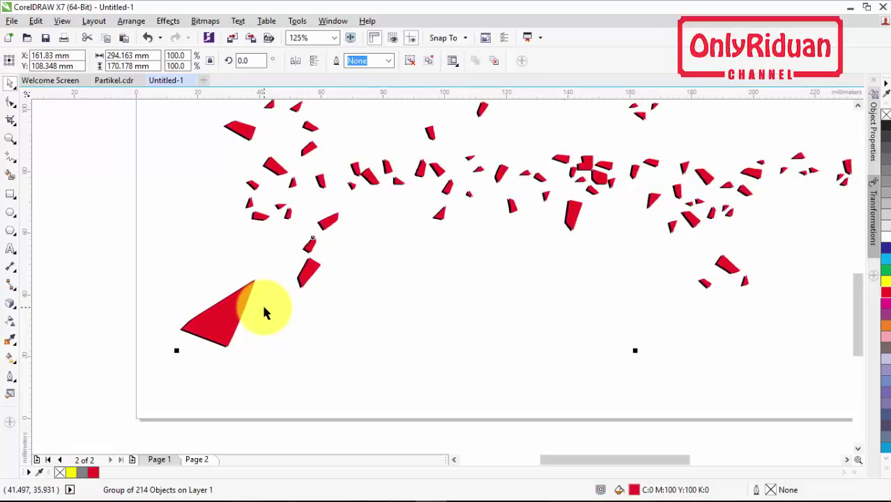
pyautogui.press('Left')
pyautogui.press('Left')
pyautogui.press('Left')
pyautogui.press('Up')
pyautogui.press('Up')
pyautogui.press('Up')
pyautogui.press('Up')
pyautogui.press('Up')
pyautogui.press('Left')
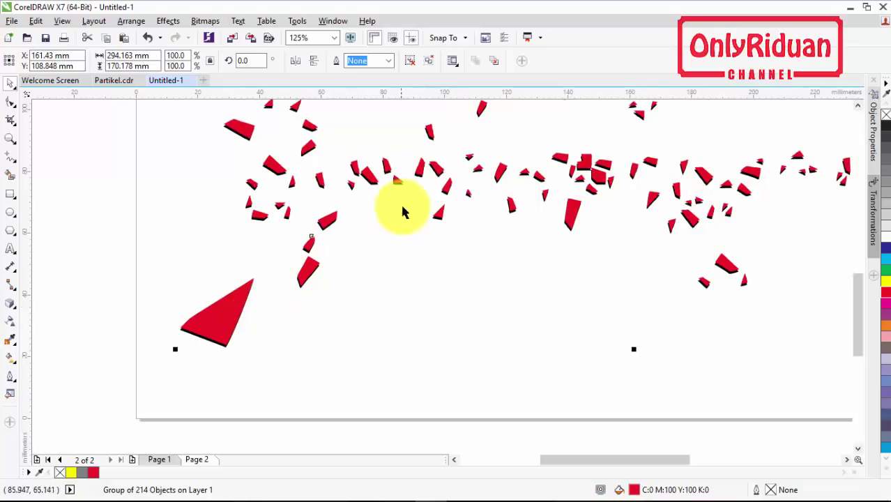
pyautogui.scroll(-2, 425, 176)
pyautogui.click(858, 106)
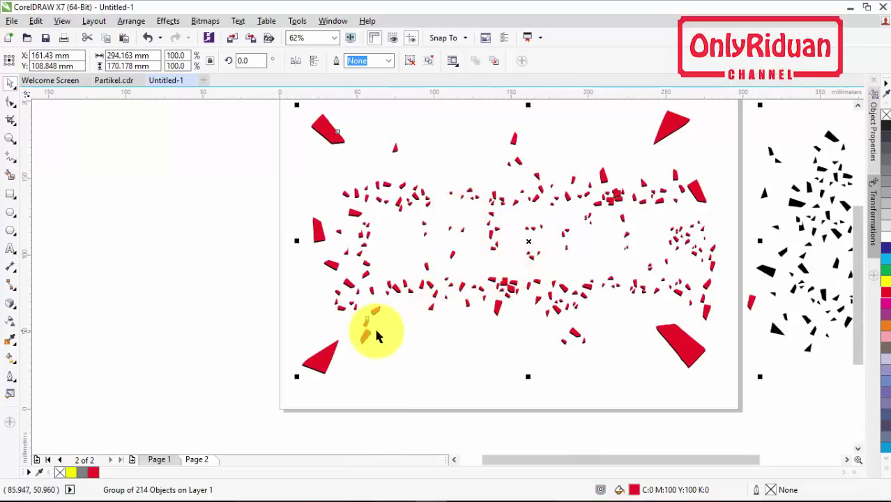
pyautogui.click(274, 287)
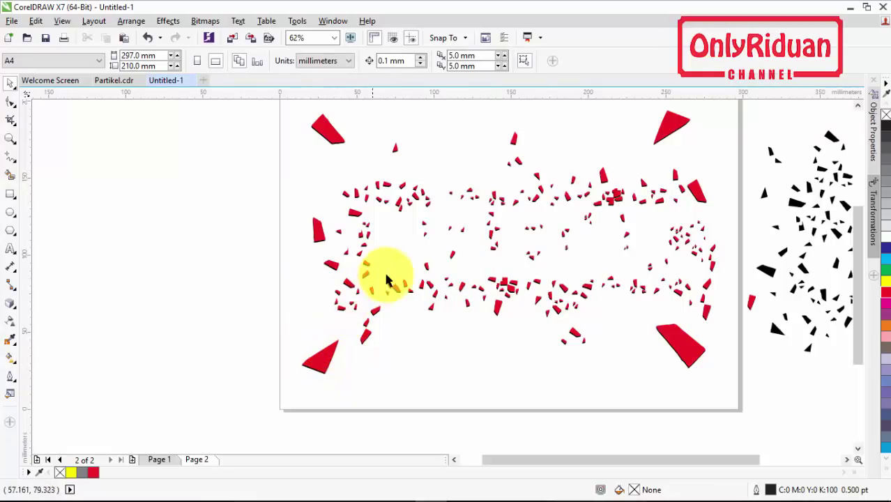
# Import the Tanah Retak cracked-earth image and place it across the page at about 299 by 183 mm.
pyautogui.scroll(-4, 392, 268)
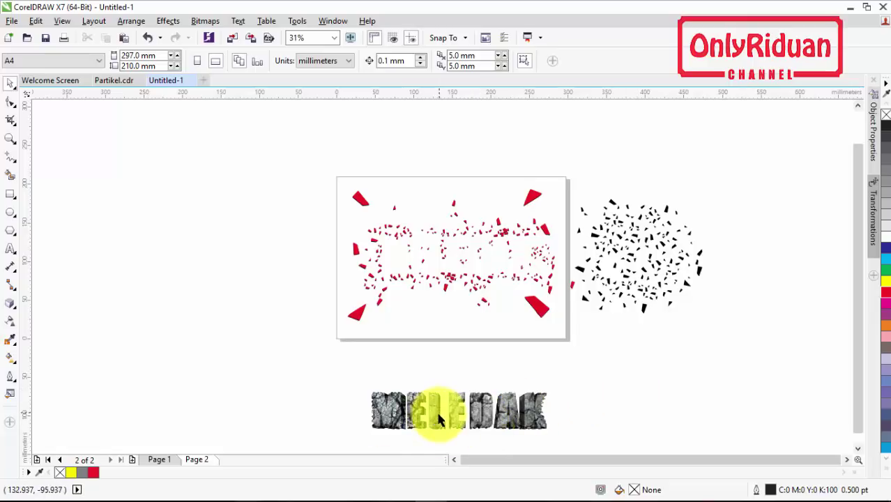
pyautogui.click(12, 21)
pyautogui.click(40, 221)
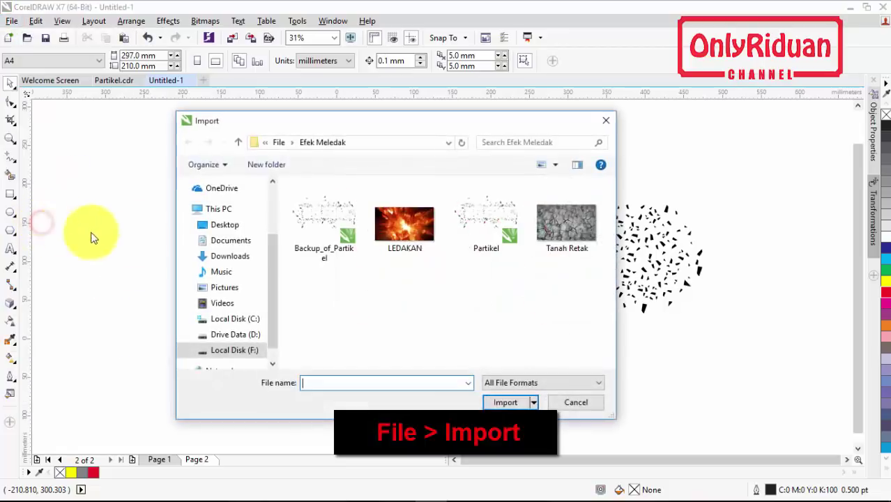
pyautogui.click(548, 234)
pyautogui.click(503, 401)
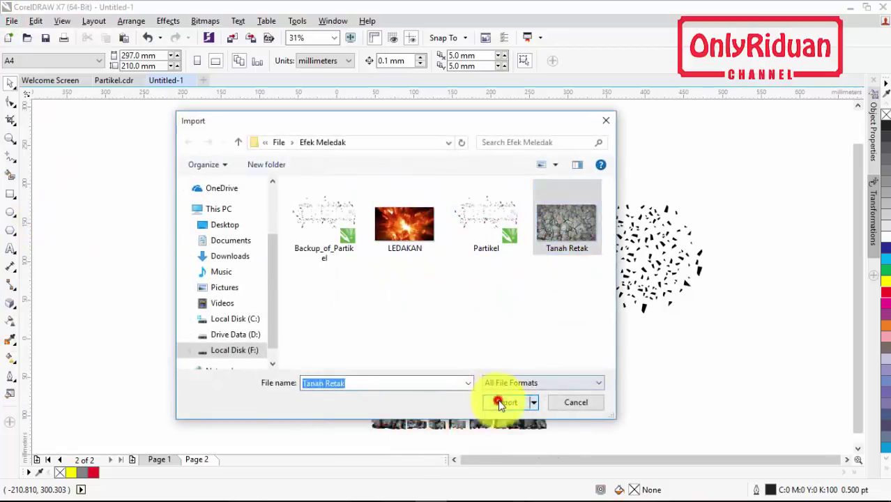
pyautogui.moveTo(339, 184); pyautogui.dragTo(566, 322)
pyautogui.click(562, 328)
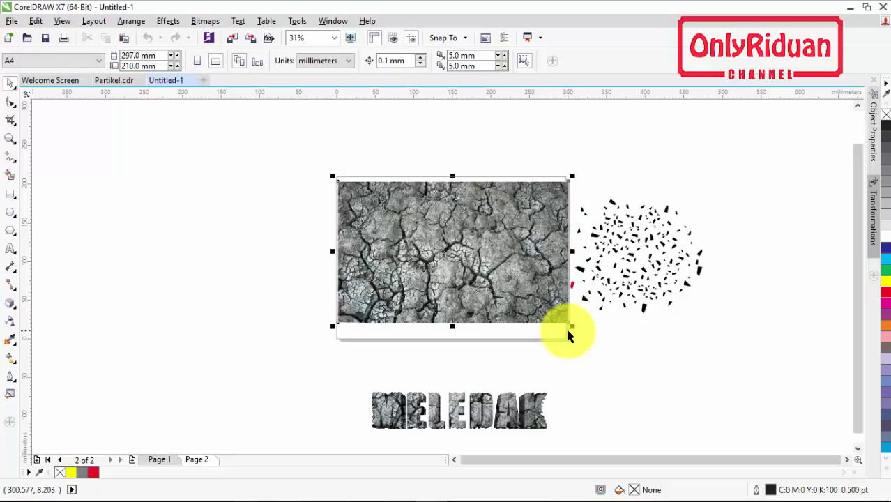
# Move the cracked-earth image off the page to its left side, to about X -162.55, Y 111.29 mm.
pyautogui.moveTo(492, 235); pyautogui.dragTo(231, 229)
pyautogui.scroll(1, 304, 222)
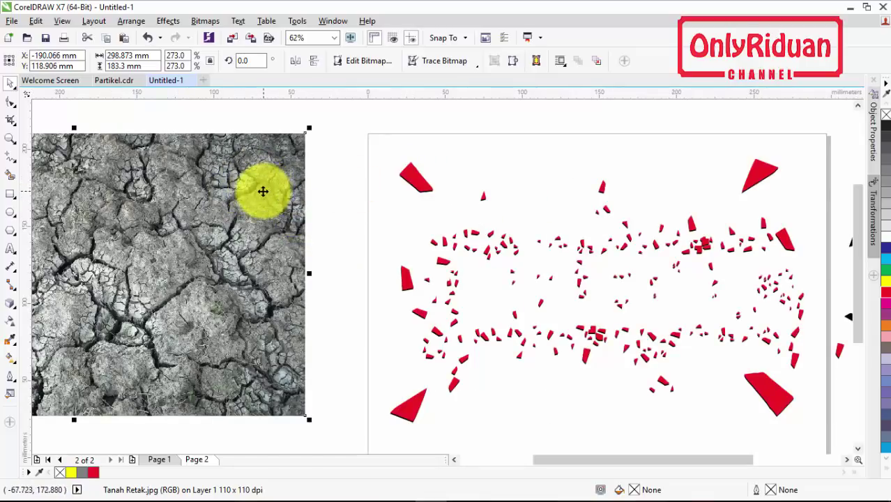
pyautogui.moveTo(263, 188); pyautogui.dragTo(305, 201)
pyautogui.scroll(1, 323, 196)
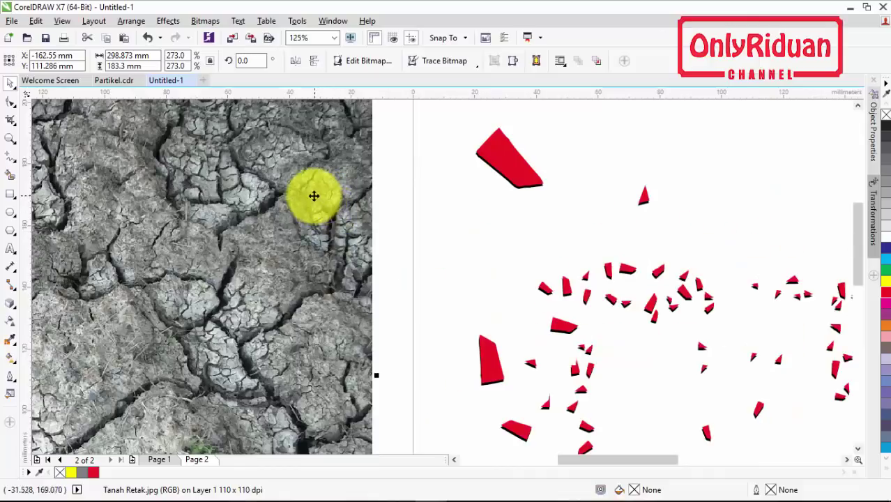
# PowerClip the cracked-earth image inside the red debris group.
pyautogui.rightClick(313, 202)
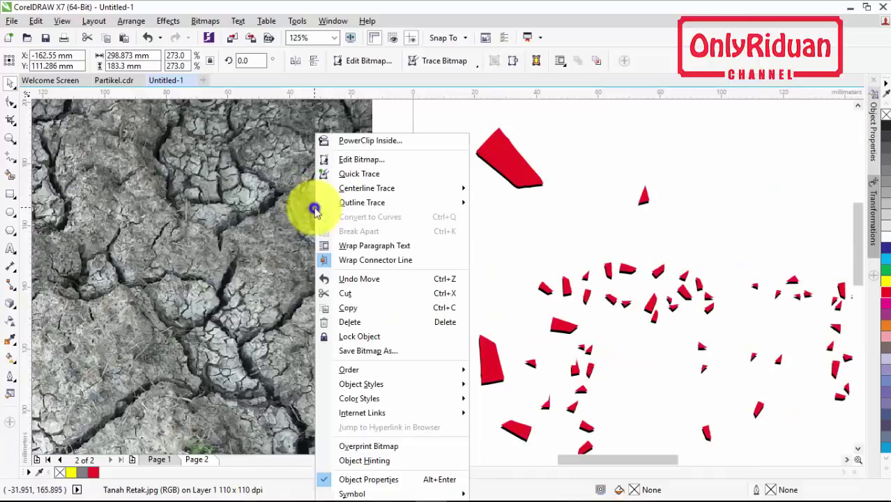
pyautogui.click(361, 142)
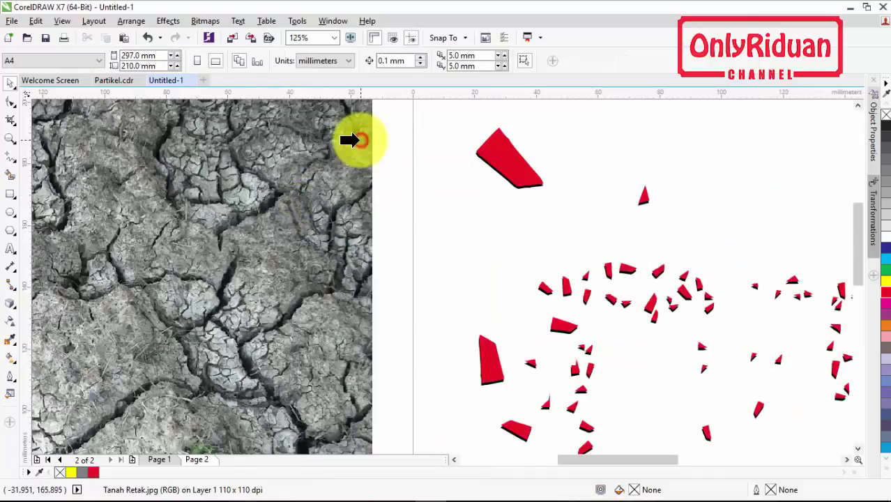
pyautogui.click(497, 161)
pyautogui.scroll(-2, 497, 160)
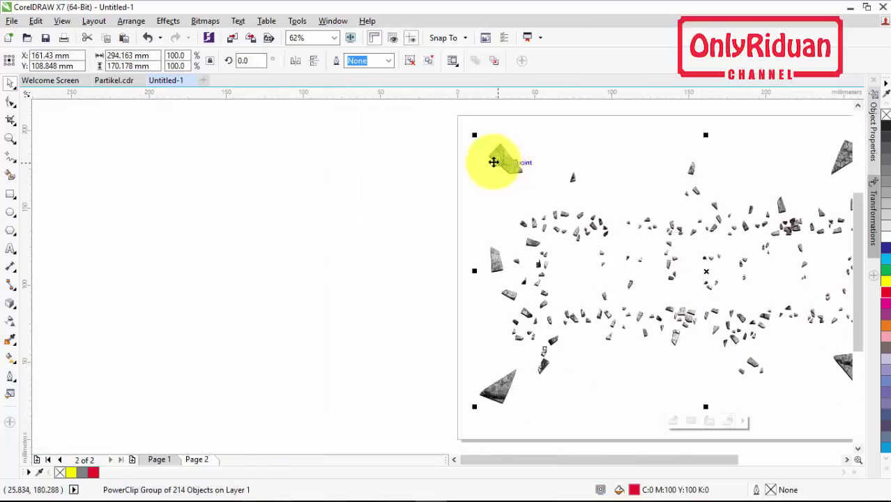
# Move the textured MELEDAK text group up onto the page among the debris, to about X 161.1, Y 116.48 mm.
pyautogui.click(616, 369)
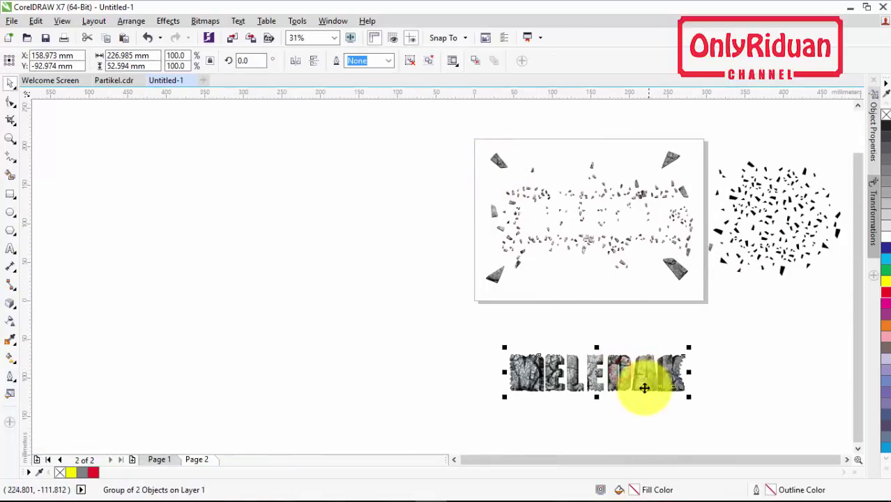
pyautogui.moveTo(598, 373); pyautogui.dragTo(601, 209)
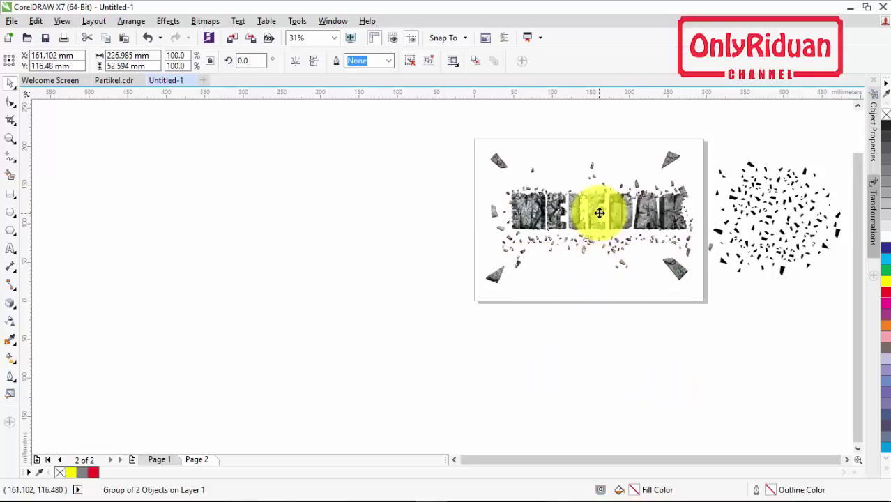
pyautogui.scroll(2, 620, 206)
pyautogui.scroll(1, 620, 206)
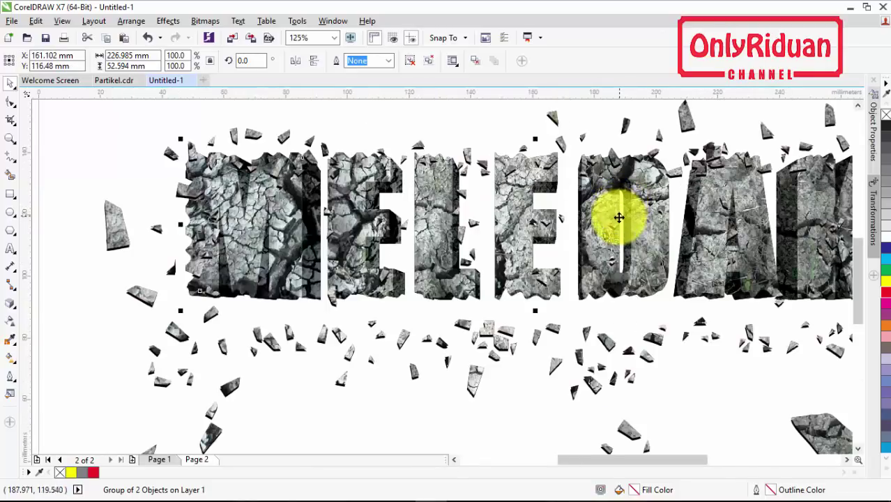
pyautogui.scroll(-1, 618, 217)
pyautogui.click(646, 383)
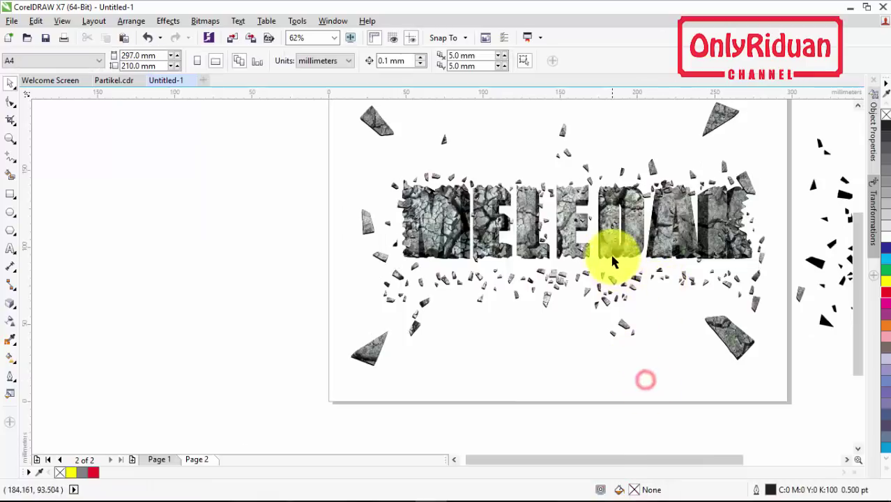
# Shift the MELEDAK text group slightly down and left to X 159.802, Y 110.48 mm, centring it within the debris.
pyautogui.click(612, 255)
pyautogui.click(186, 234)
pyautogui.click(462, 230)
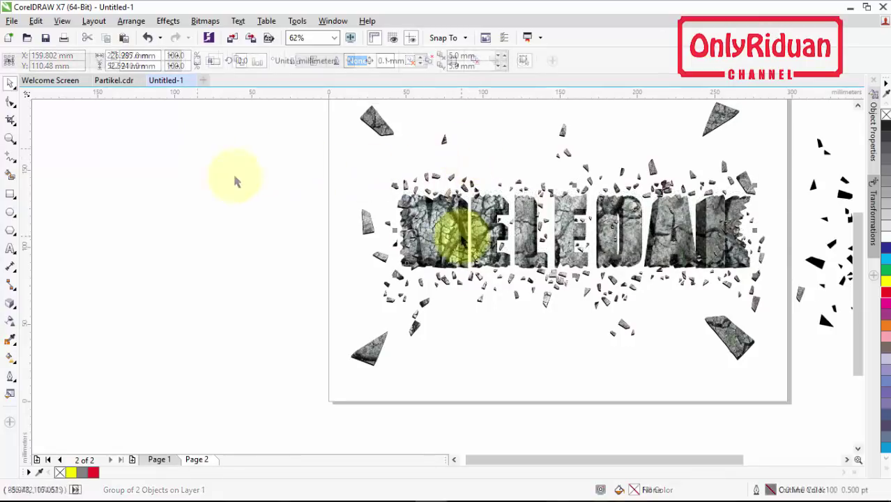
pyautogui.click(460, 239)
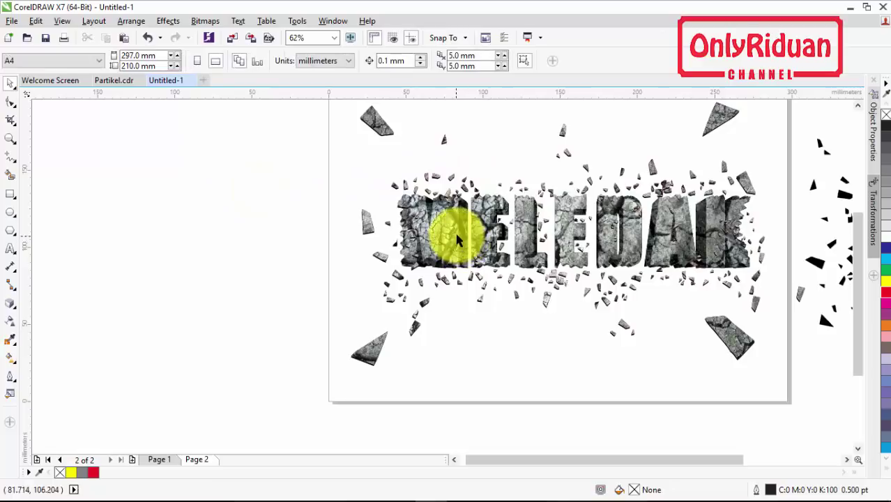
pyautogui.click(847, 460)
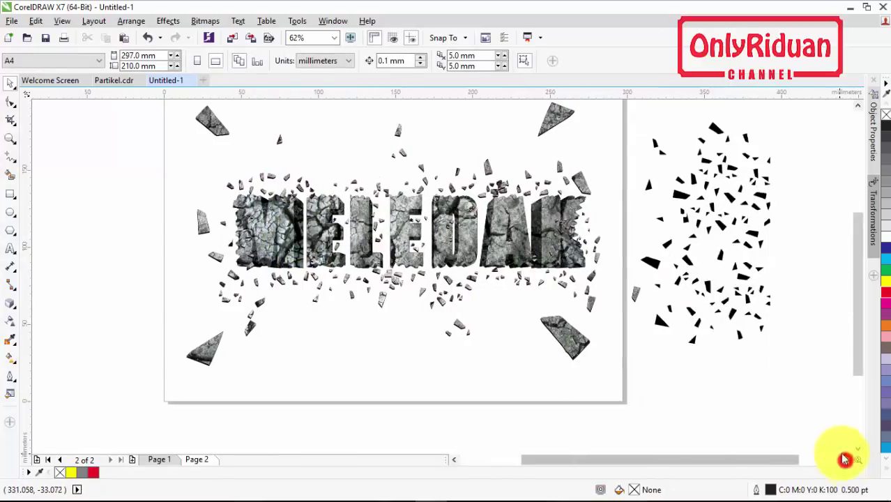
pyautogui.click(858, 105)
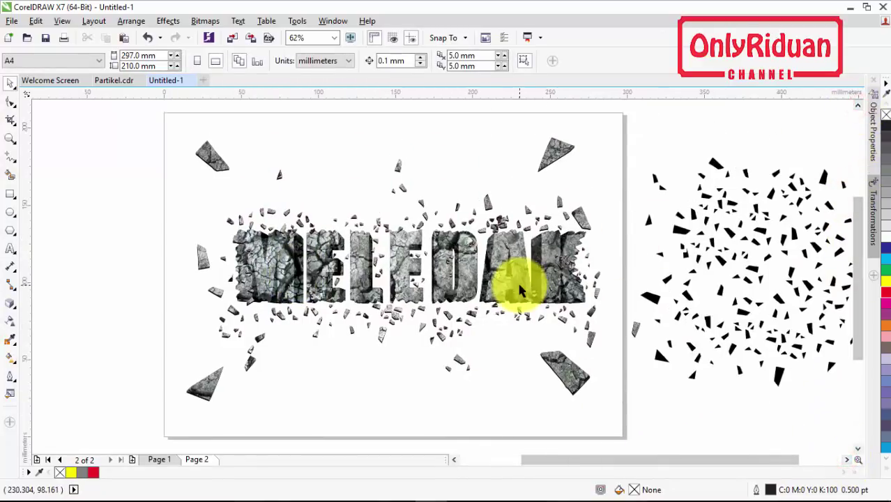
# Import the LEDAKAN explosion image and place it over the page at about 319 by 179 mm.
pyautogui.click(13, 21)
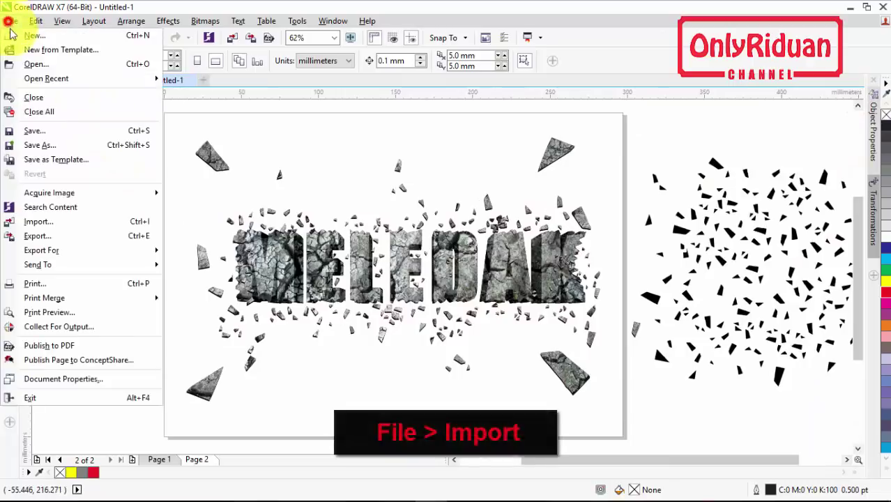
pyautogui.click(40, 222)
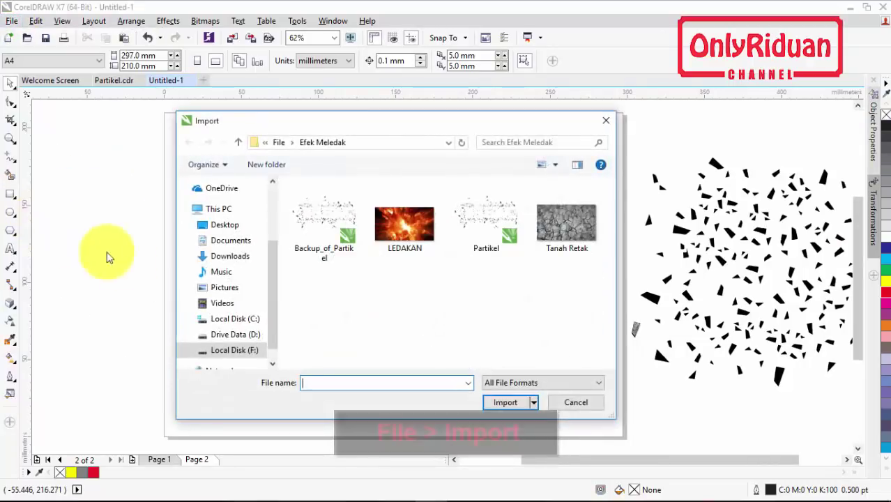
pyautogui.click(406, 234)
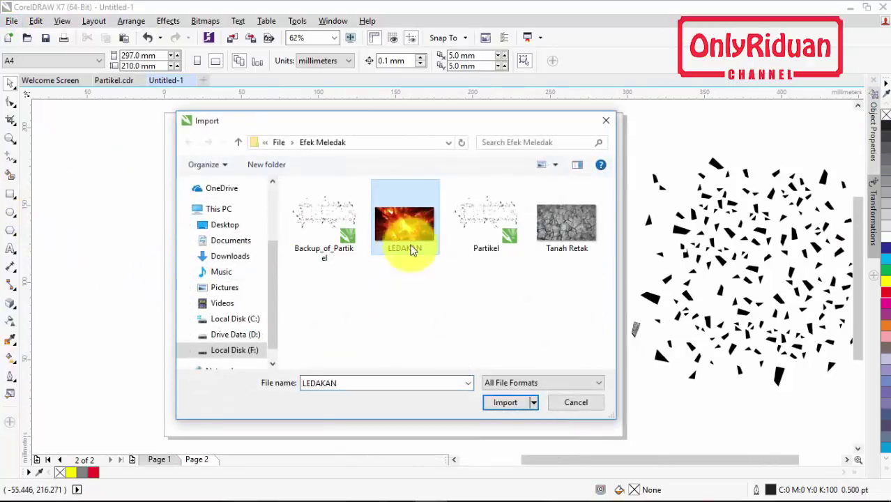
pyautogui.click(501, 403)
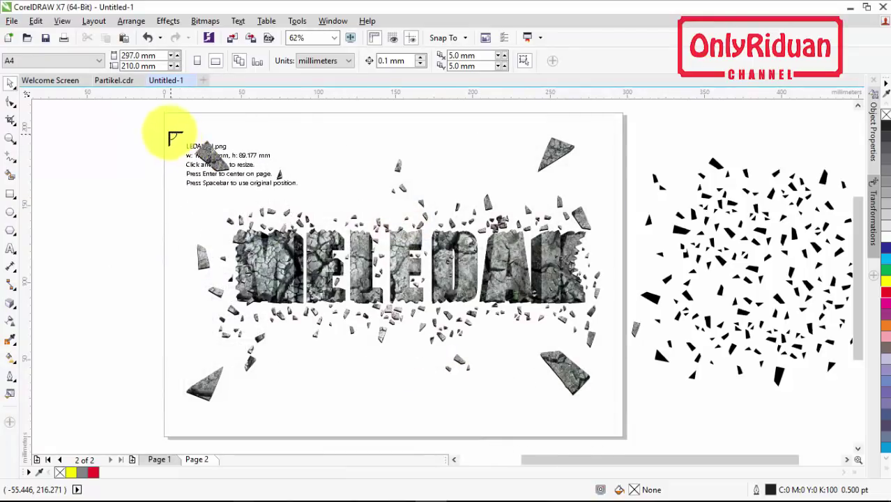
pyautogui.moveTo(169, 131); pyautogui.dragTo(659, 411)
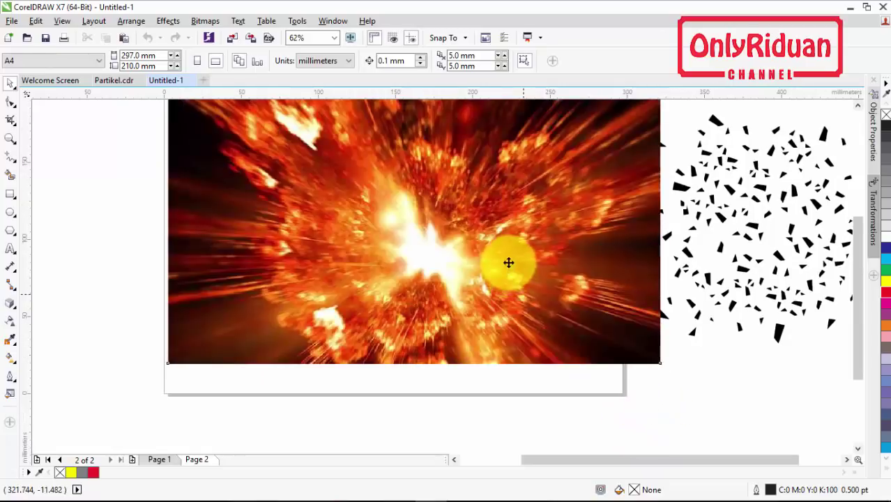
# Send the explosion image to the back of the page, behind the text and debris.
pyautogui.rightClick(467, 196)
pyautogui.moveTo(516, 376)
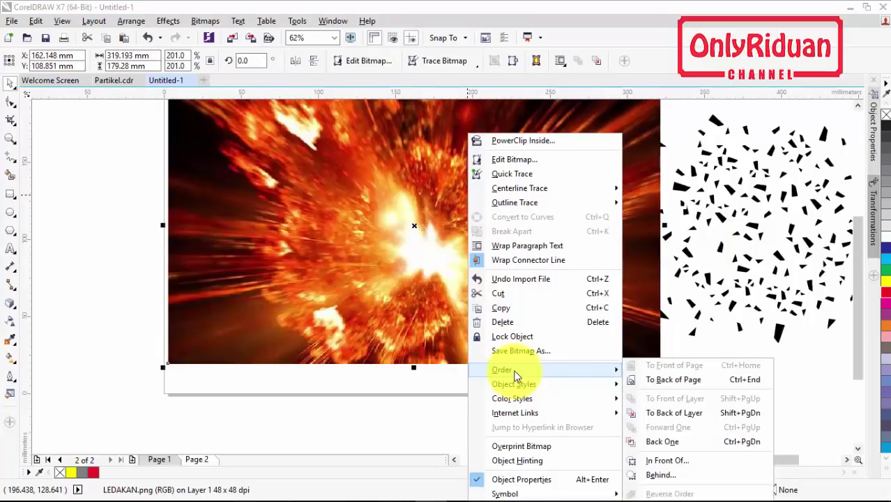
pyautogui.click(666, 382)
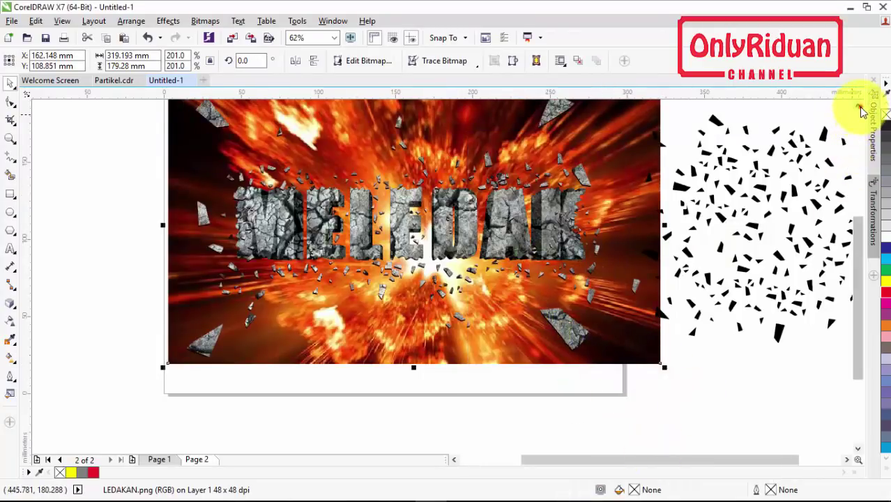
# Move the explosion image slightly left and up to about X 151.56, Y 110.4 mm behind the text.
pyautogui.scroll(1, 837, 133)
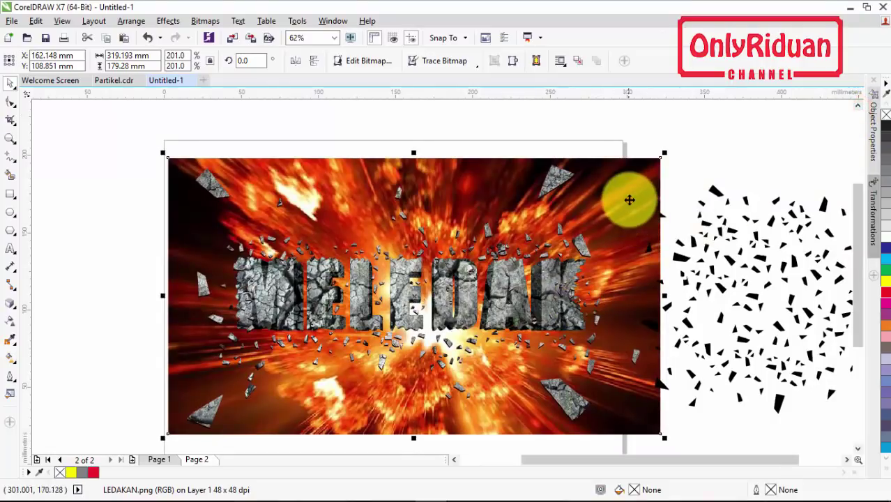
pyautogui.moveTo(629, 200); pyautogui.dragTo(613, 199)
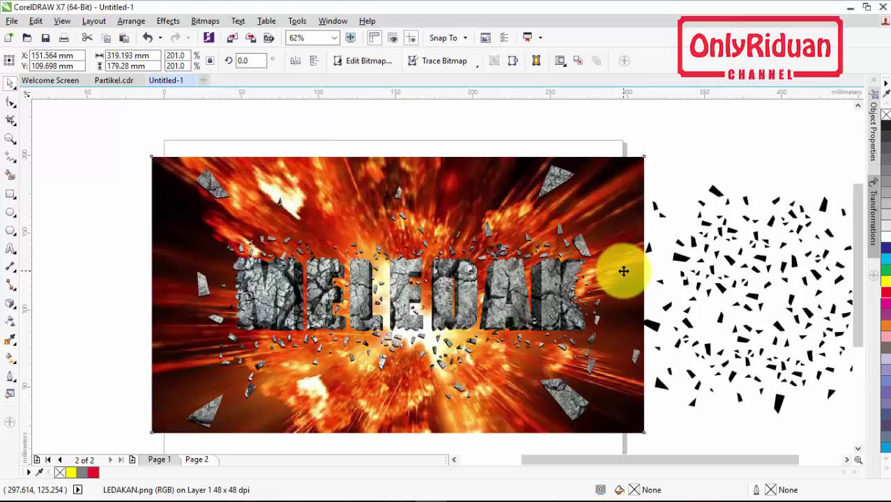
pyautogui.moveTo(623, 271); pyautogui.dragTo(623, 270)
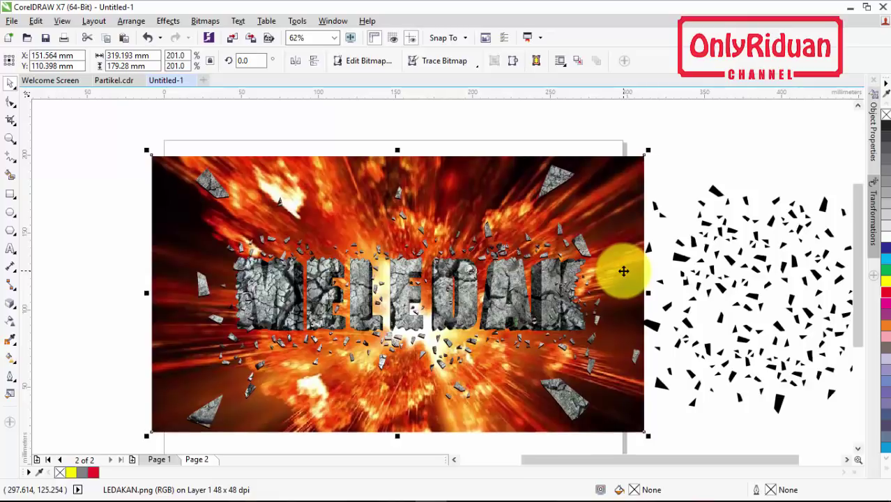
pyautogui.click(117, 266)
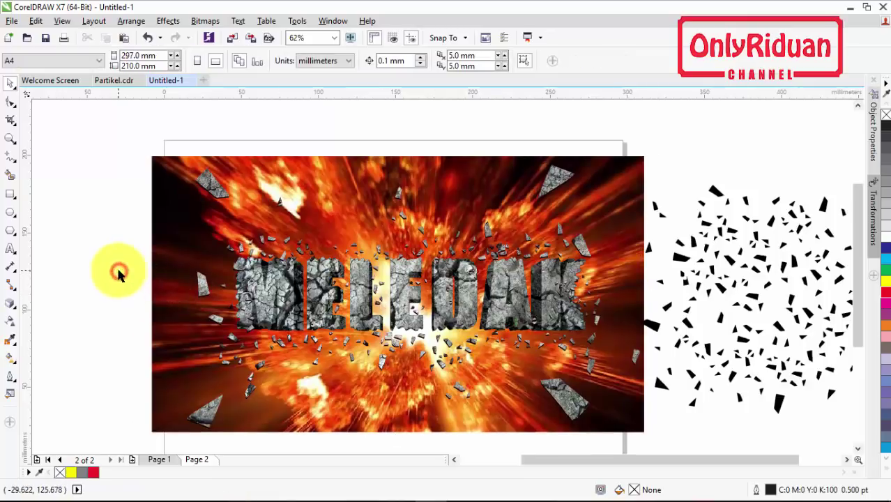
# Delete all the spare black debris fragments lying beside the page.
pyautogui.click(277, 304)
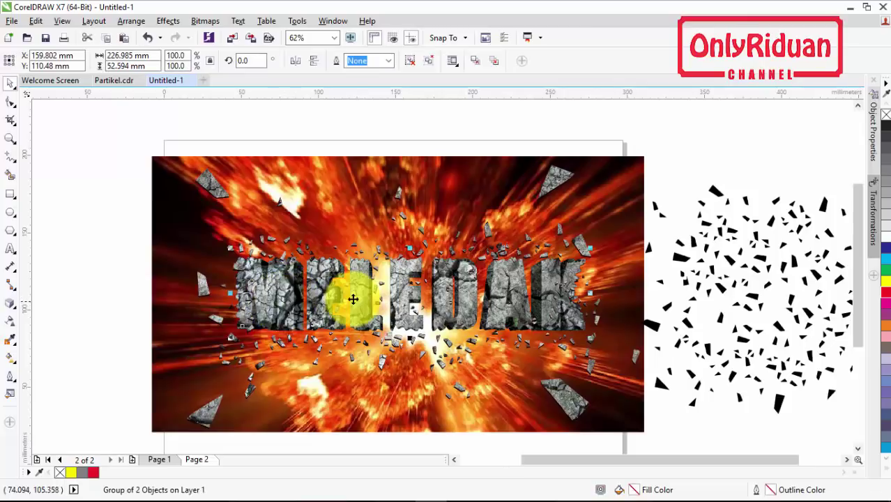
pyautogui.click(846, 459)
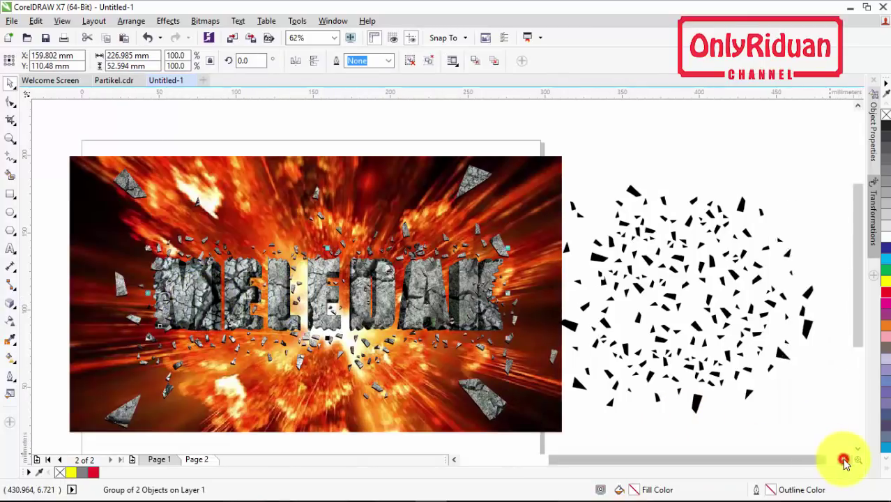
pyautogui.moveTo(787, 432); pyautogui.dragTo(472, 179)
pyautogui.press('Delete')
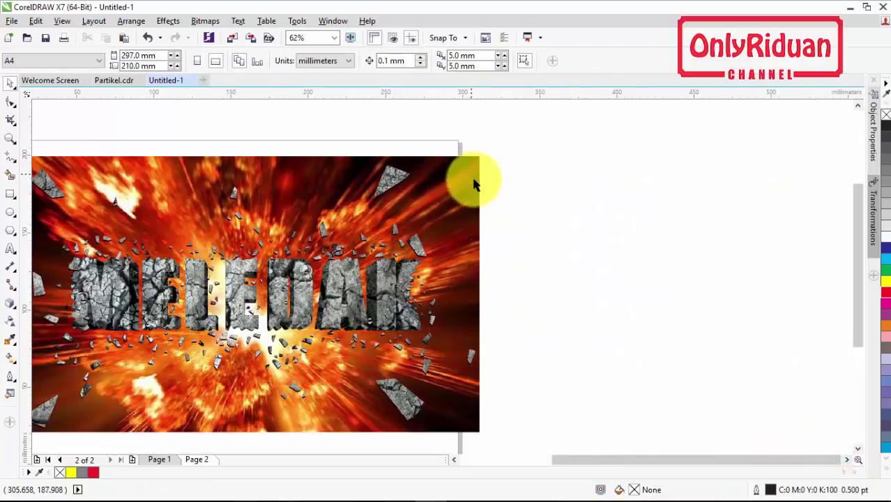
pyautogui.click(454, 459)
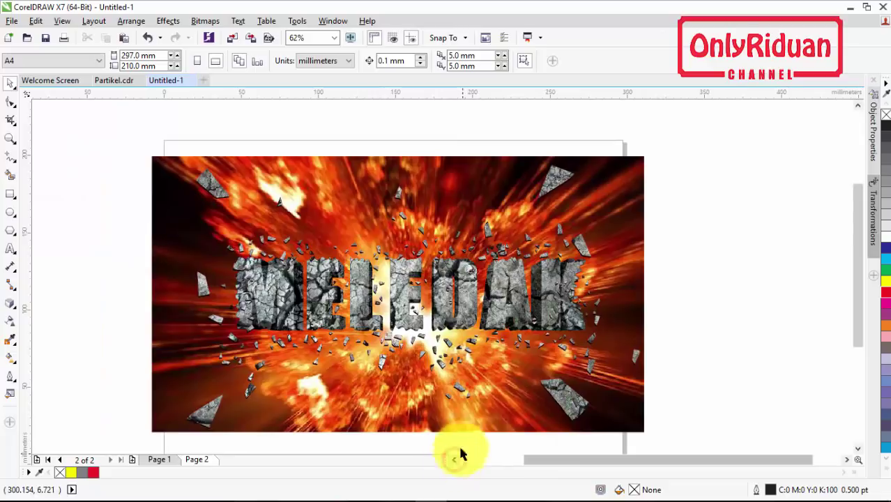
# Apply a drop shadow with the Small Glow preset to the cracked MELEDAK text group.
pyautogui.click(348, 308)
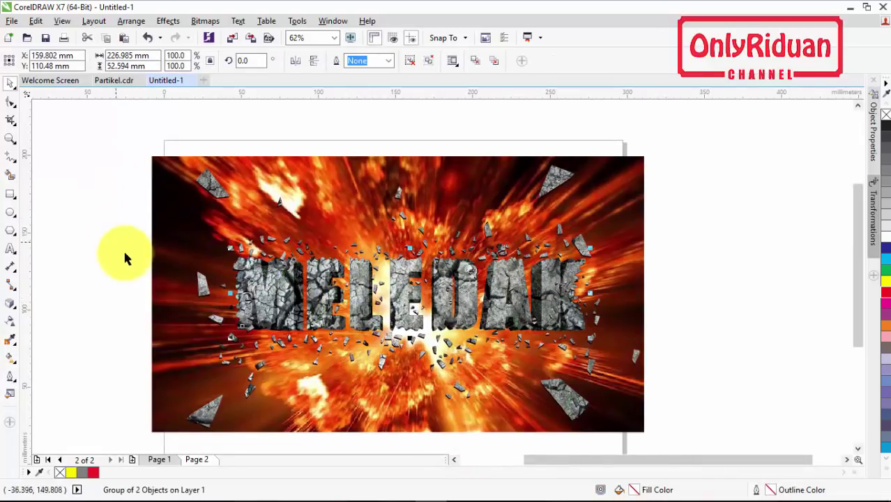
pyautogui.click(10, 305)
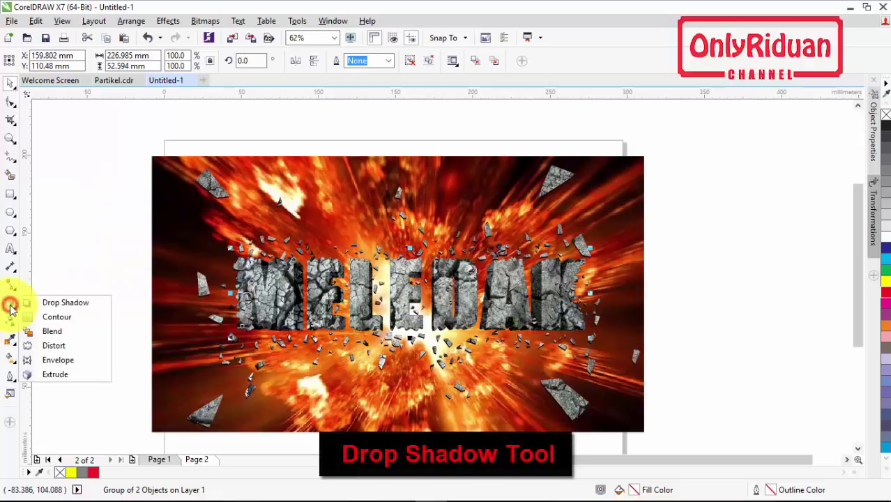
pyautogui.click(59, 305)
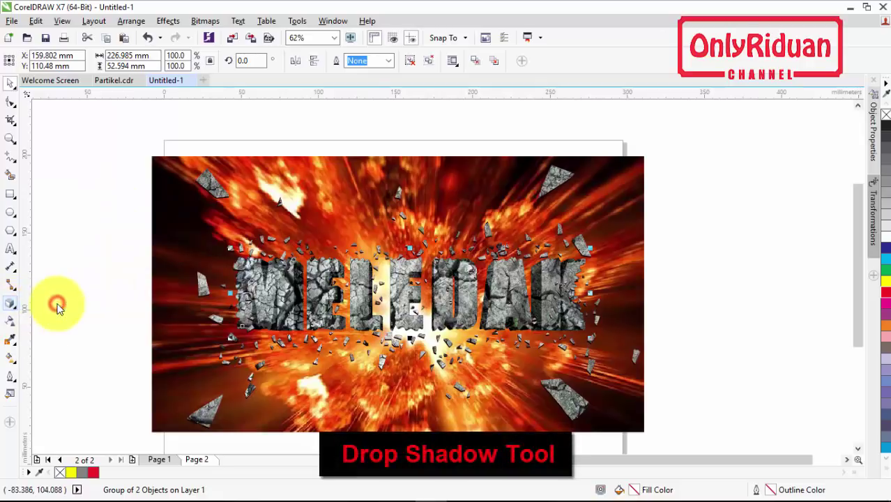
pyautogui.click(46, 61)
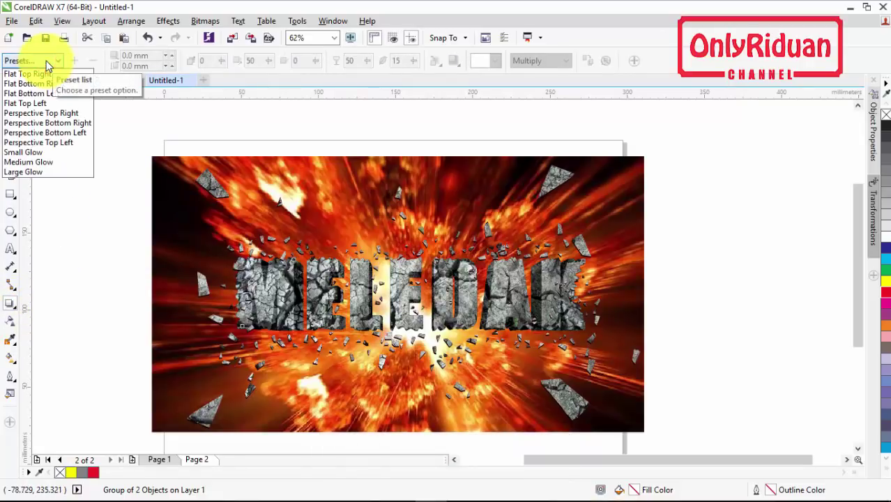
pyautogui.click(37, 151)
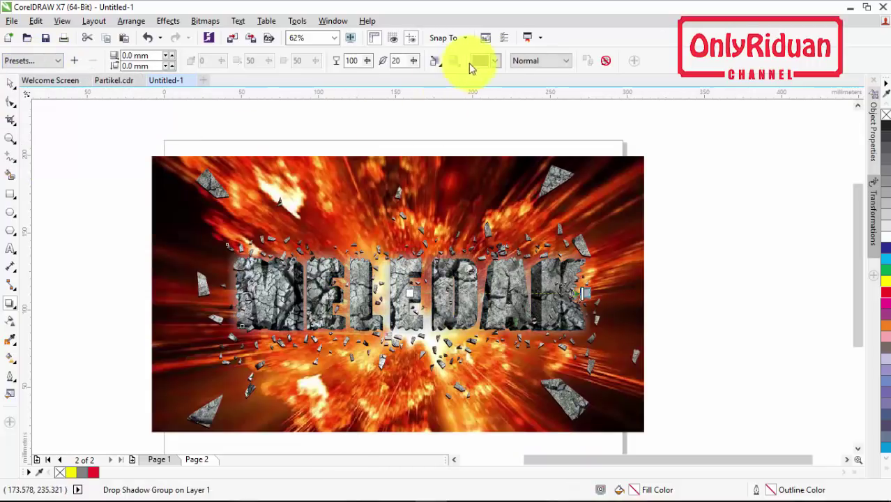
# Set the text's drop shadow colour to black and its feathering to 10, and deselect the text.
pyautogui.click(496, 61)
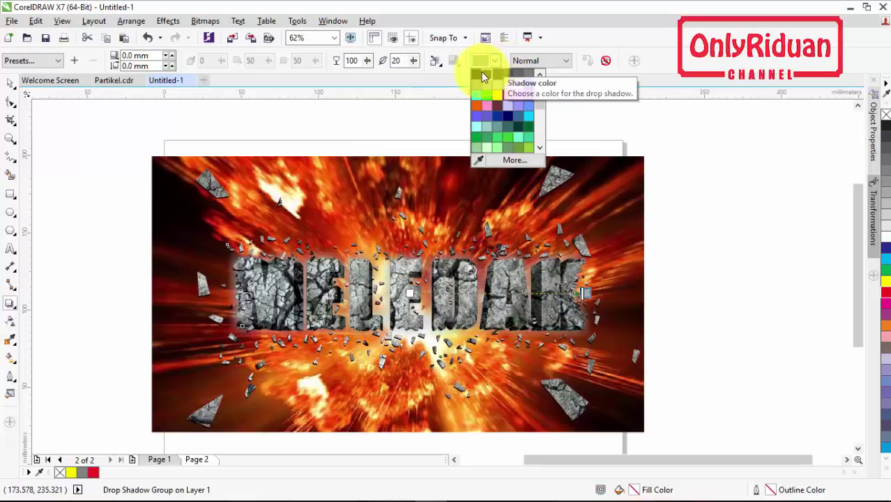
pyautogui.click(477, 73)
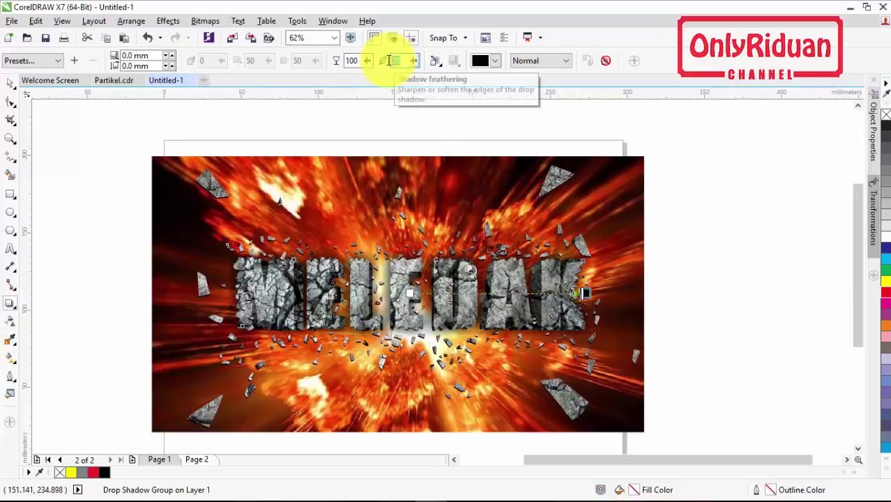
pyautogui.press('BackSpace')
pyautogui.write('10')
pyautogui.press('Return')
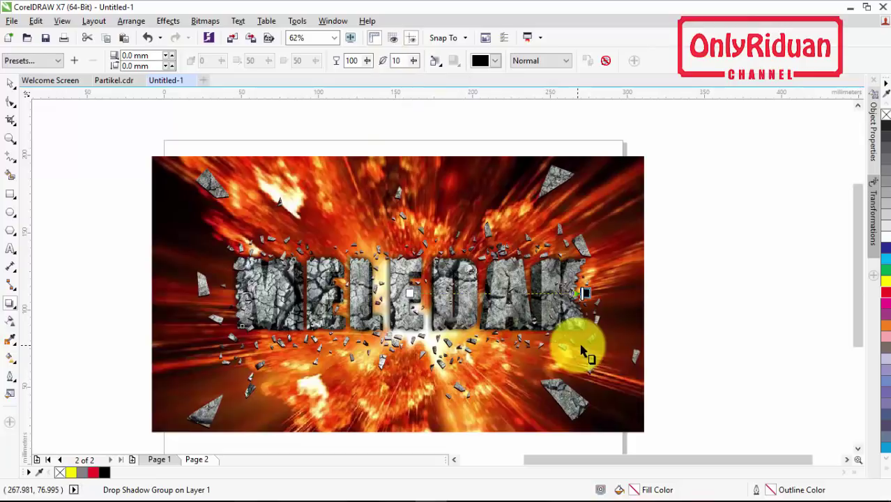
pyautogui.click(68, 143)
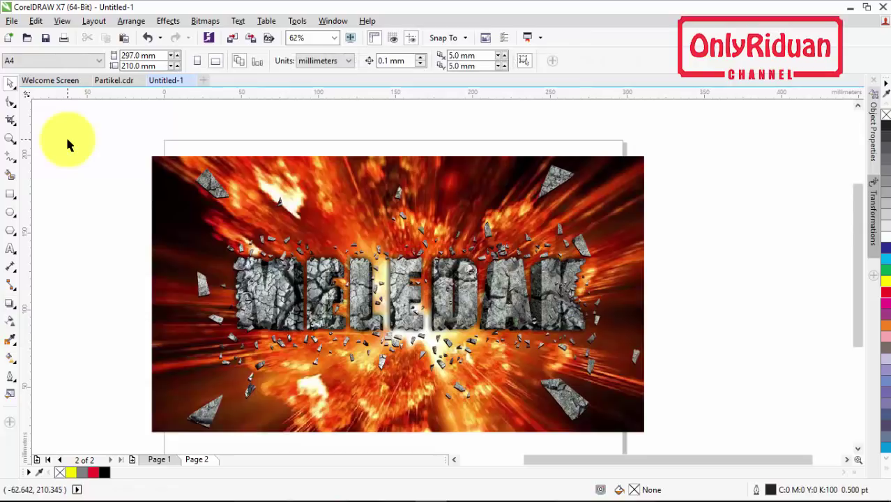